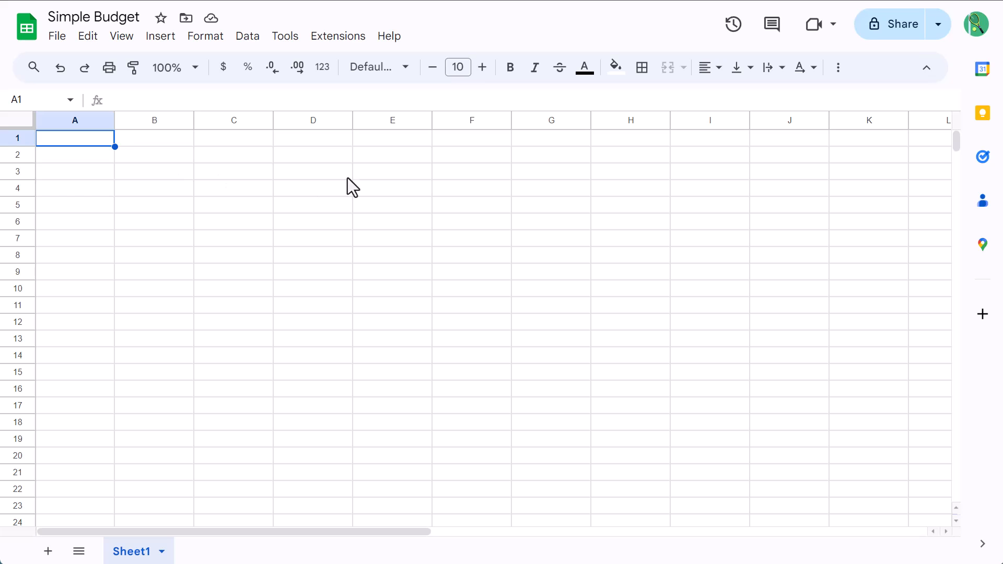
Delete columns F through Z from the sheet.
{"action": "left_click_drag", "start_coordinate": [471, 124], "coordinate": [878, 126]}
{"action": "right_click", "coordinate": [763, 120]}
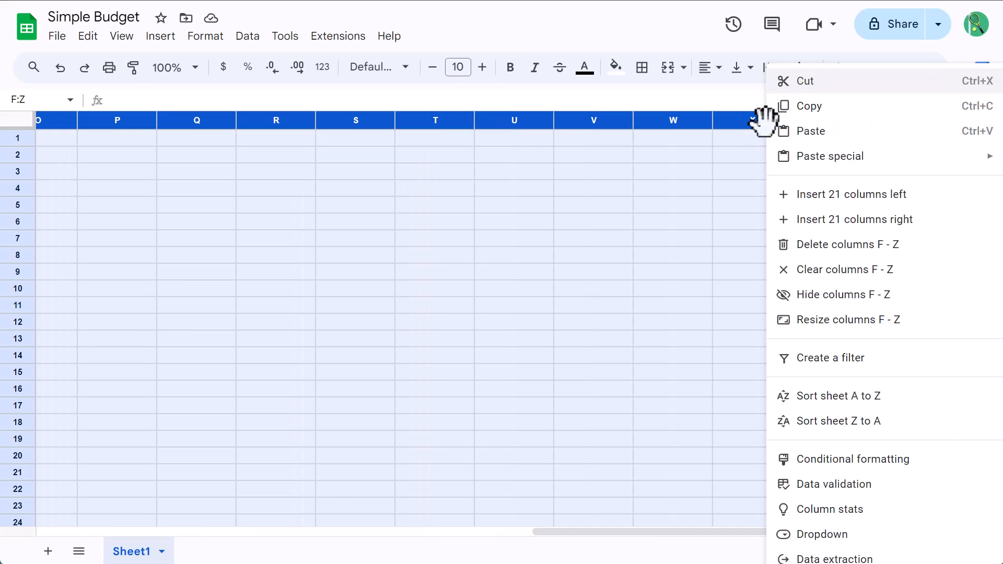
{"action": "left_click", "coordinate": [824, 245]}
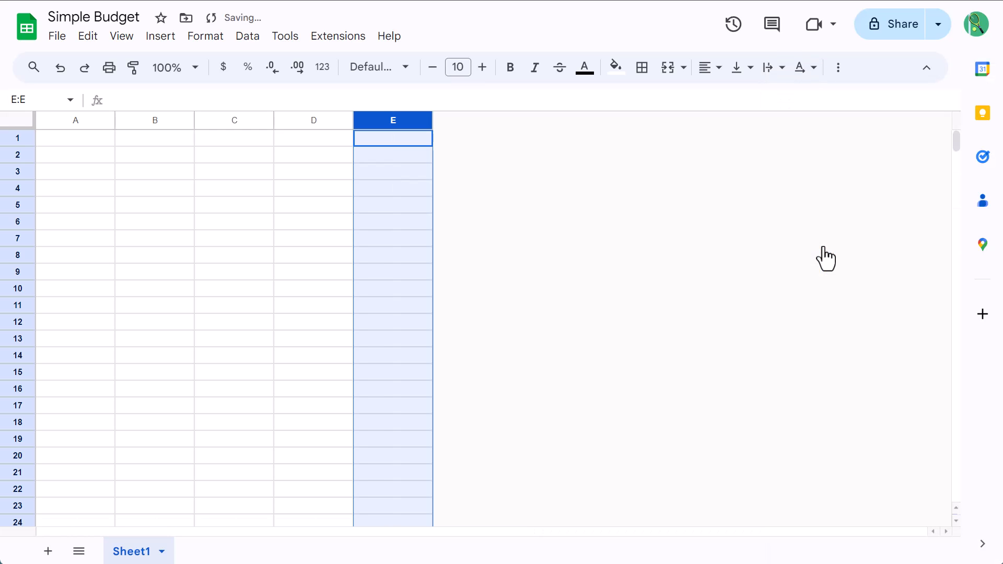
{"action": "left_click", "coordinate": [160, 193]}
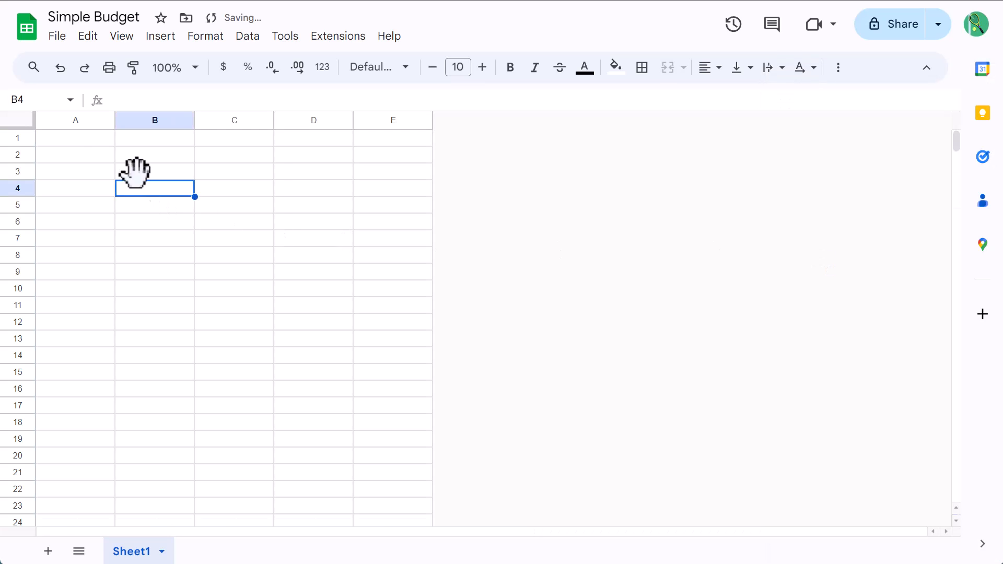
Delete rows 13 through 1000 from the sheet.
{"action": "left_click", "coordinate": [45, 103]}
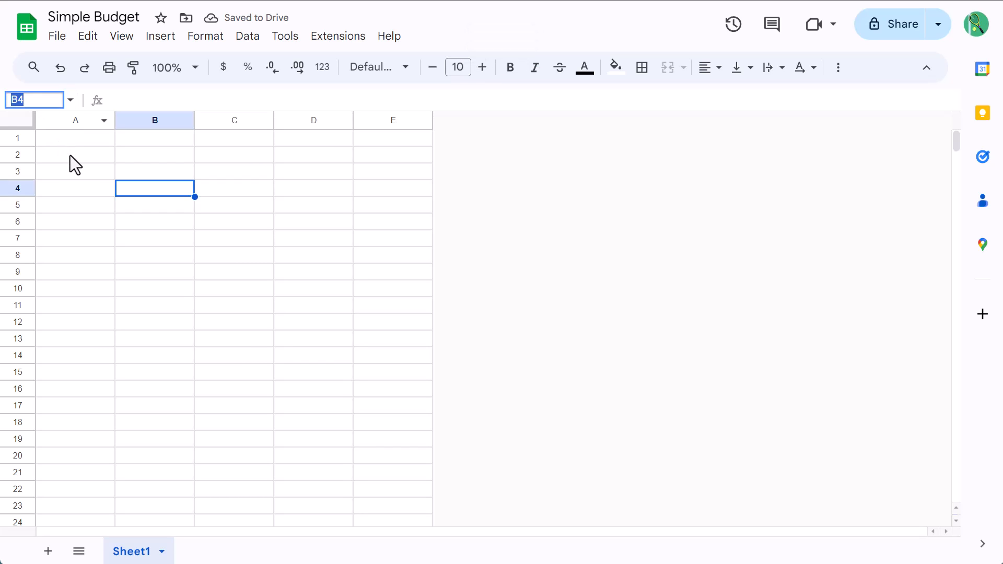
{"action": "type", "text": "13:1000"}
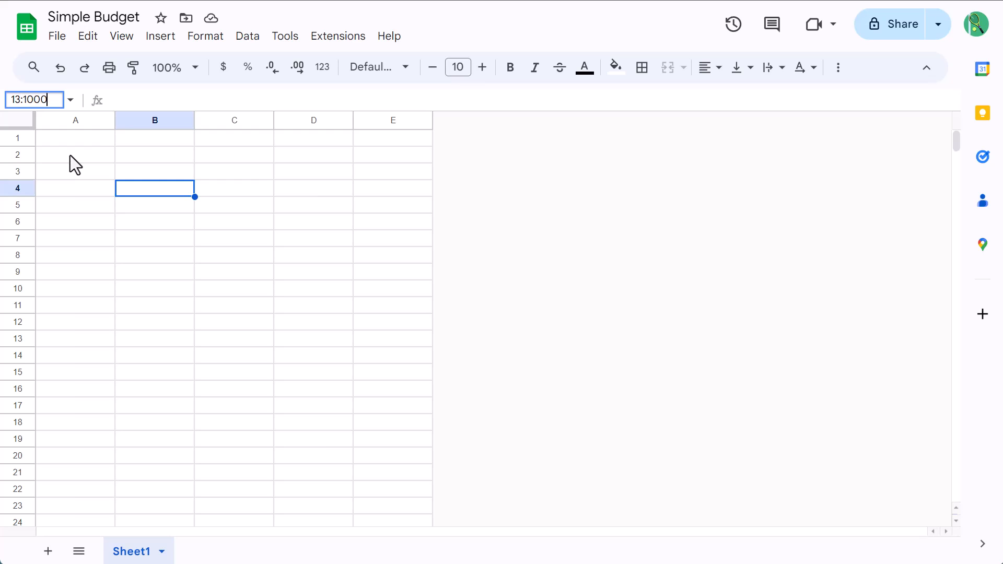
{"action": "key", "text": "Return"}
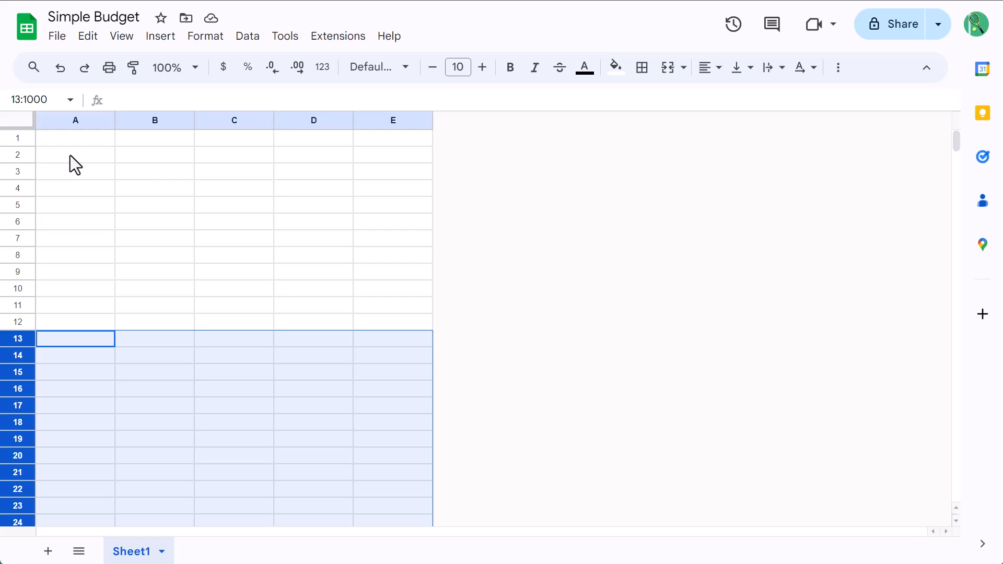
{"action": "right_click", "coordinate": [20, 349]}
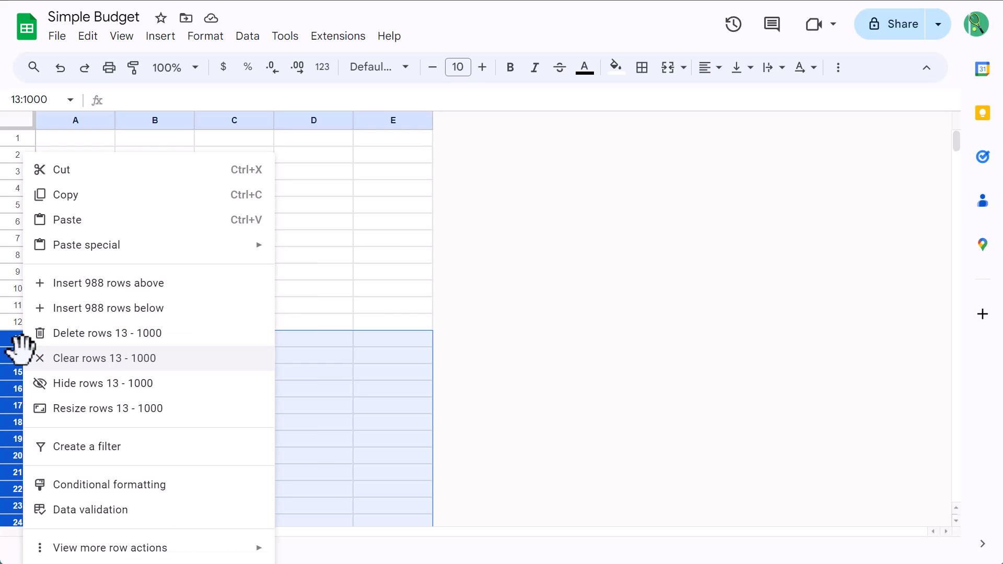
{"action": "left_click", "coordinate": [97, 347]}
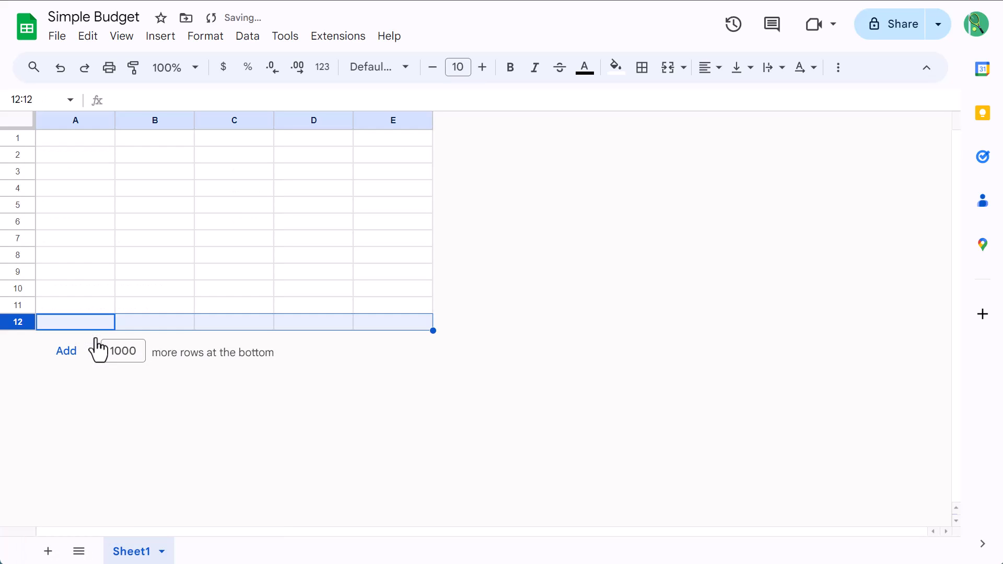
{"action": "left_click", "coordinate": [101, 219]}
Set the height of rows 1 through 12 to 30 pixels.
{"action": "left_click_drag", "start_coordinate": [19, 138], "coordinate": [21, 318]}
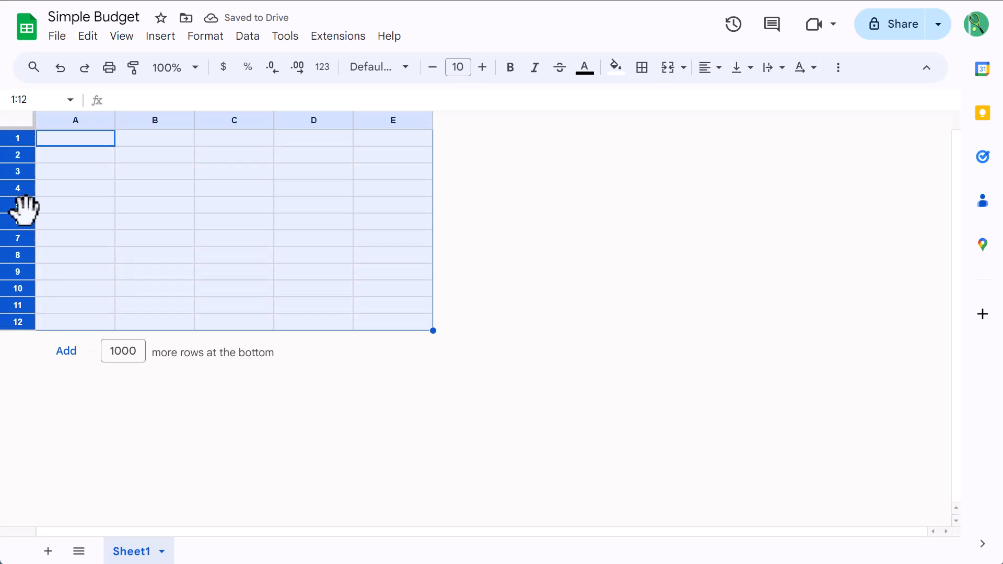
{"action": "right_click", "coordinate": [21, 207]}
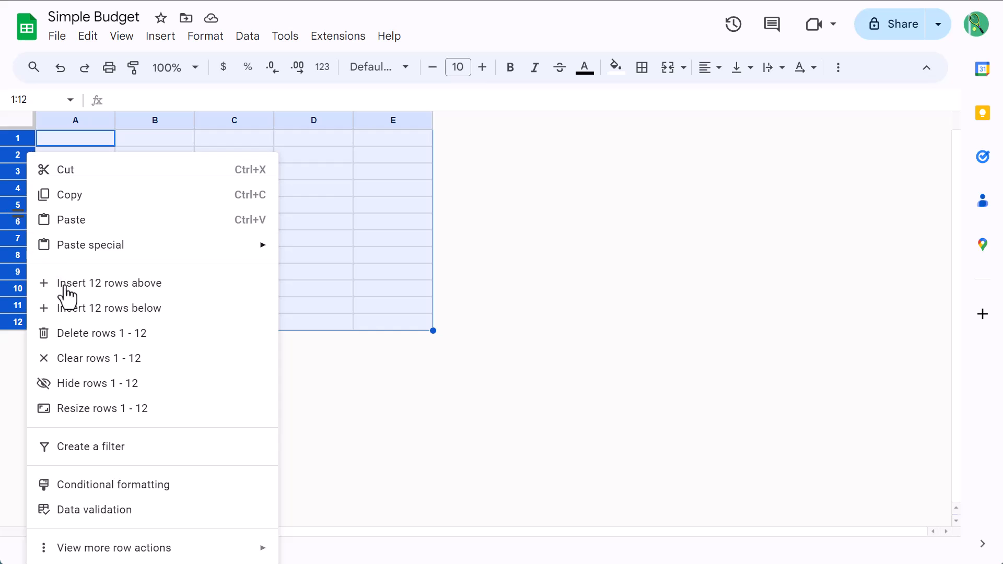
{"action": "left_click", "coordinate": [90, 414]}
{"action": "left_click", "coordinate": [470, 273]}
{"action": "left_click_drag", "start_coordinate": [471, 273], "coordinate": [427, 281]}
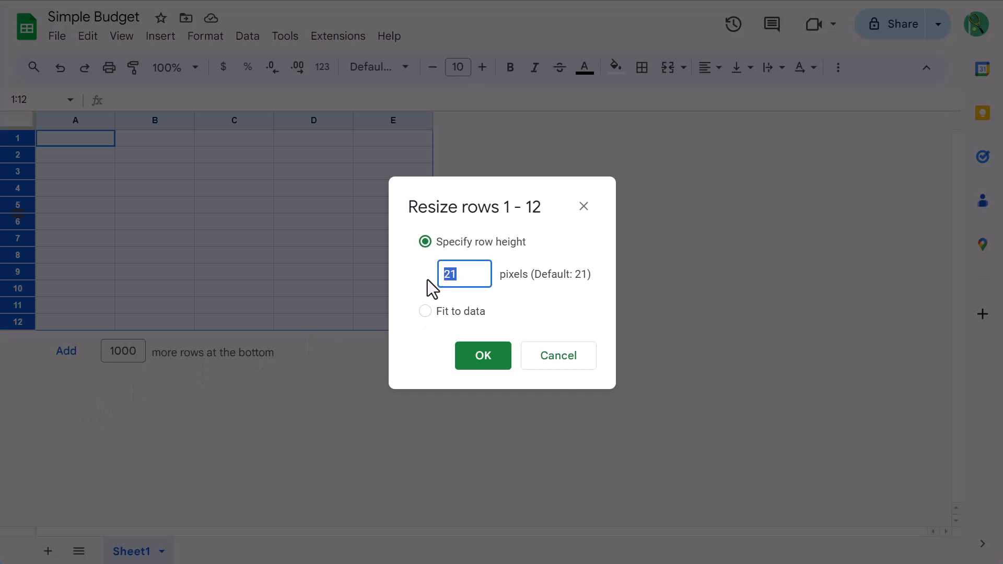
{"action": "type", "text": "30"}
{"action": "left_click", "coordinate": [476, 361]}
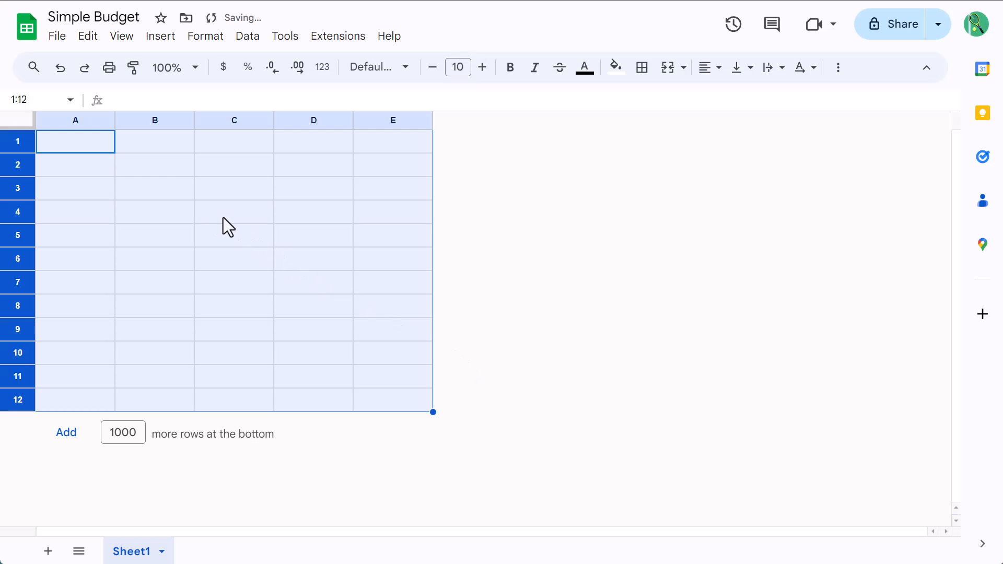
Set the width of columns B through E to 125 pixels.
{"action": "left_click_drag", "start_coordinate": [152, 117], "coordinate": [391, 116]}
{"action": "right_click", "coordinate": [391, 114]}
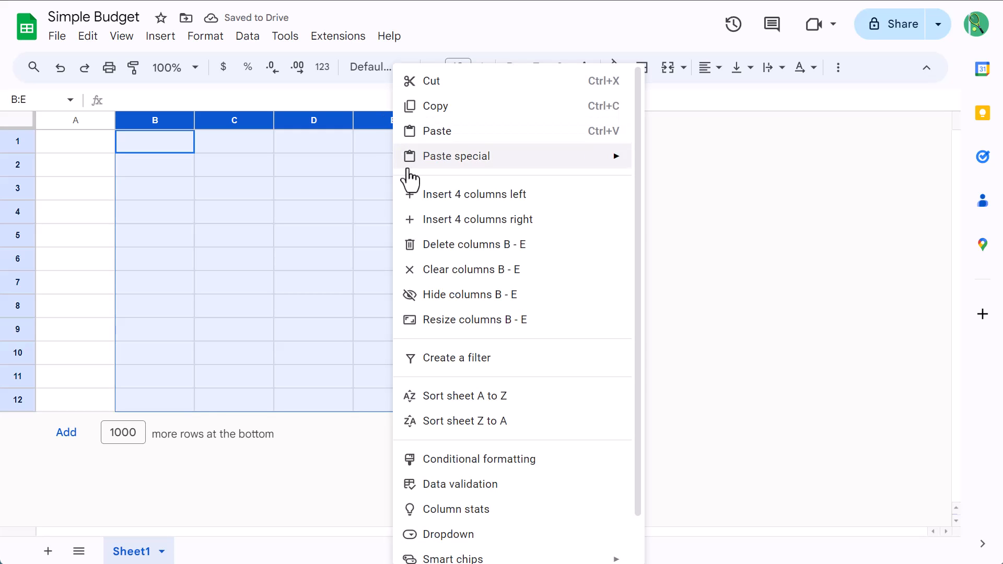
{"action": "left_click", "coordinate": [448, 321]}
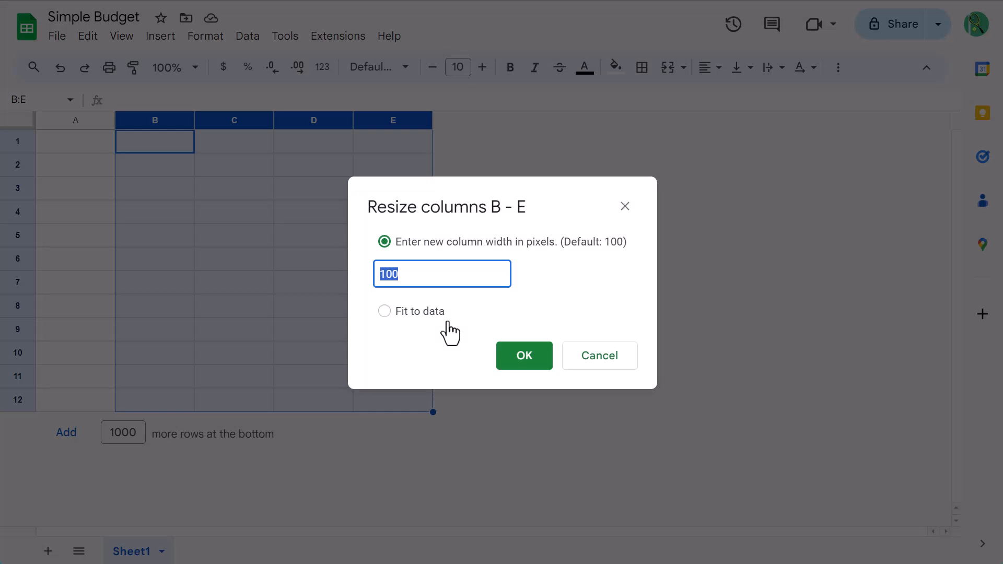
{"action": "type", "text": "125"}
{"action": "left_click", "coordinate": [513, 367]}
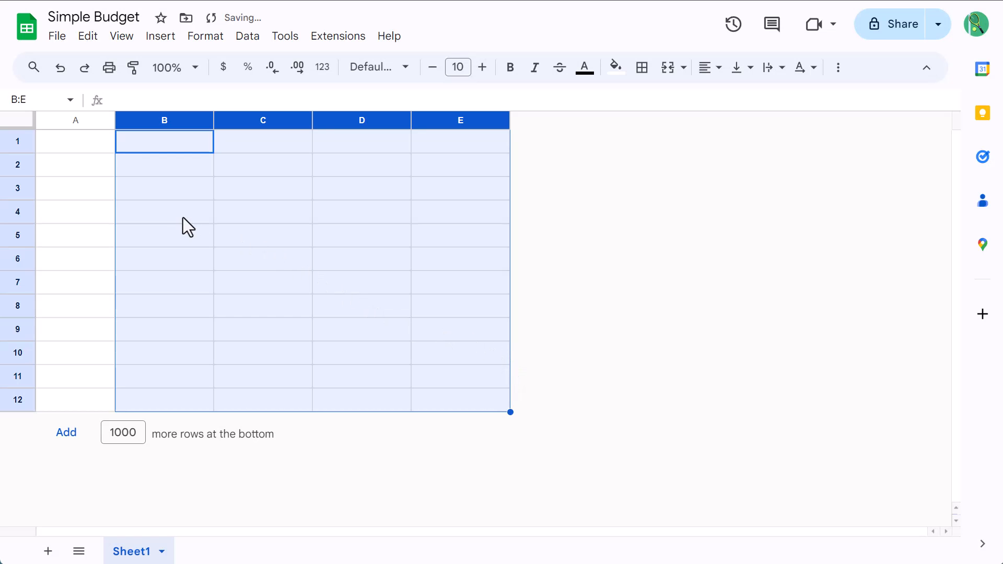
Set the width of column A to 150 pixels.
{"action": "left_click", "coordinate": [86, 122]}
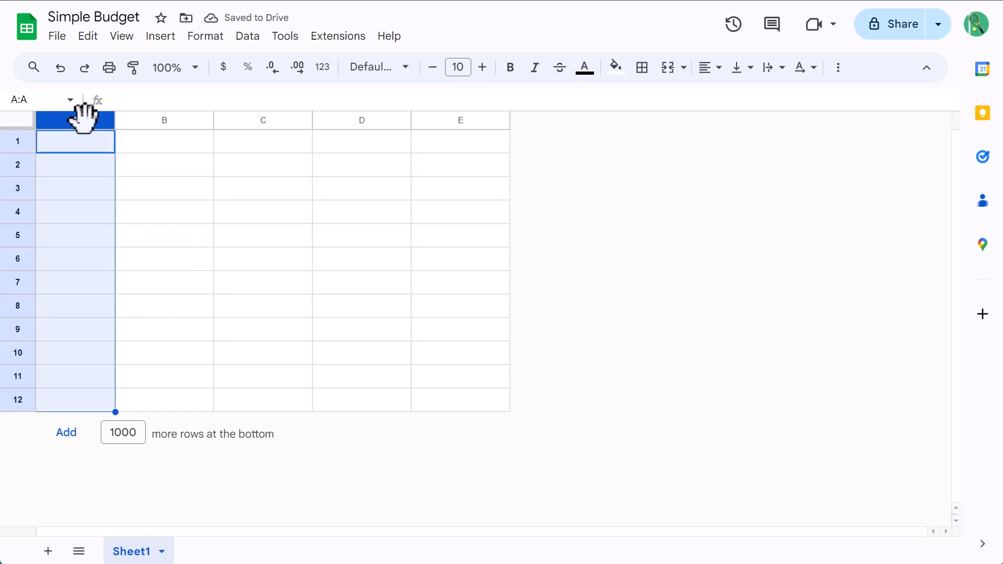
{"action": "right_click", "coordinate": [82, 107]}
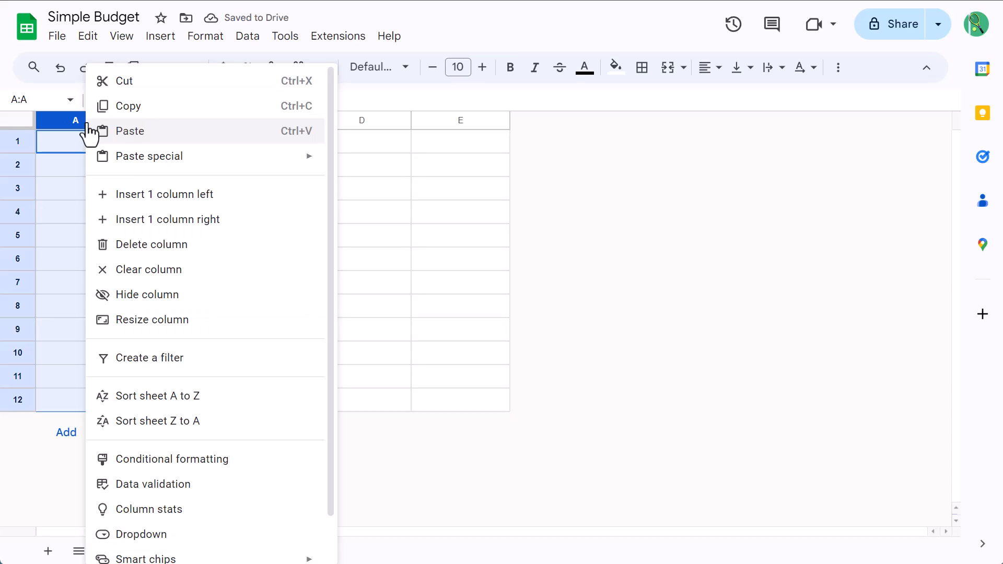
{"action": "left_click", "coordinate": [184, 324]}
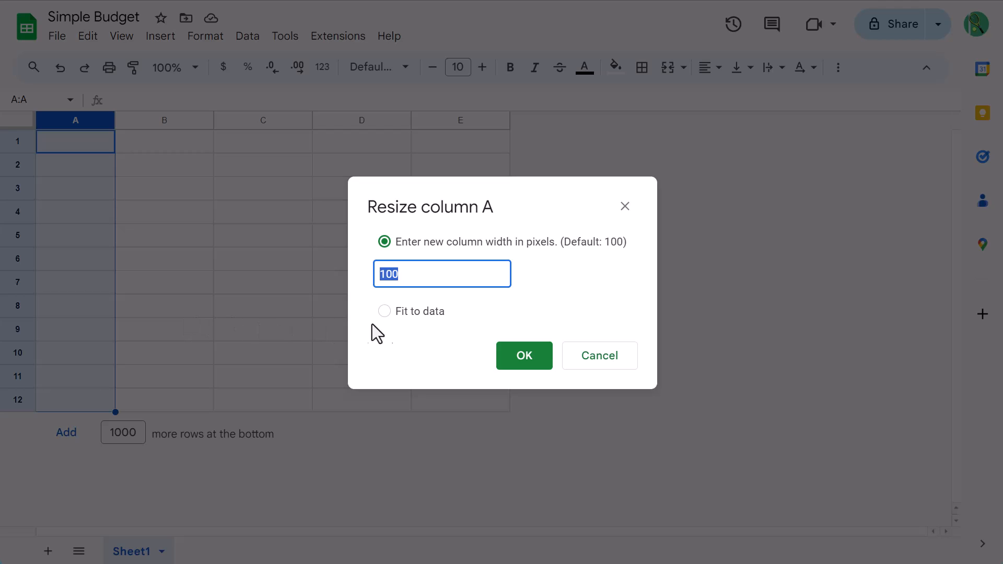
{"action": "type", "text": "150"}
{"action": "left_click", "coordinate": [468, 351]}
{"action": "left_click", "coordinate": [512, 365]}
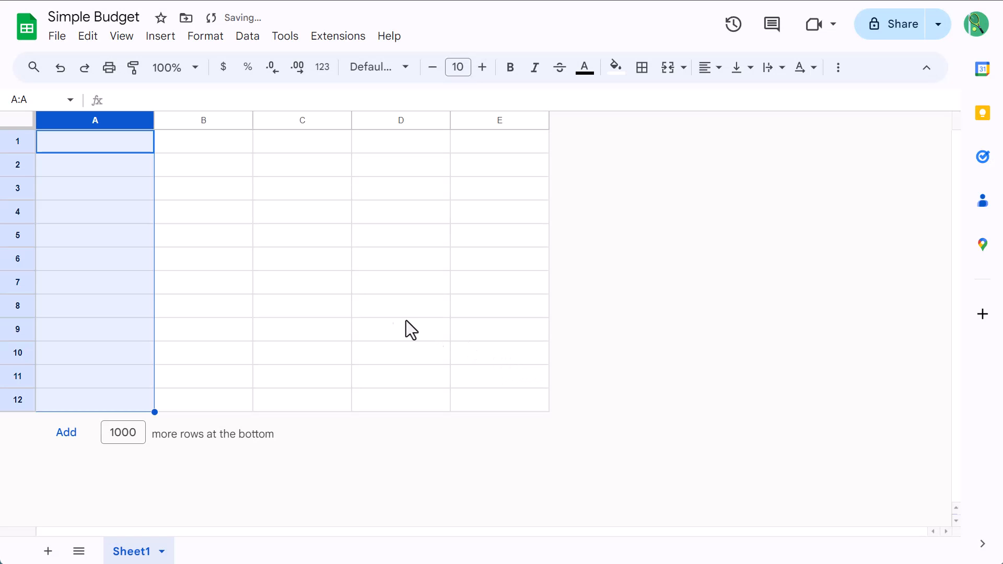
Format row 1 as a header with bold text and a pale blue fill.
{"action": "left_click", "coordinate": [16, 139]}
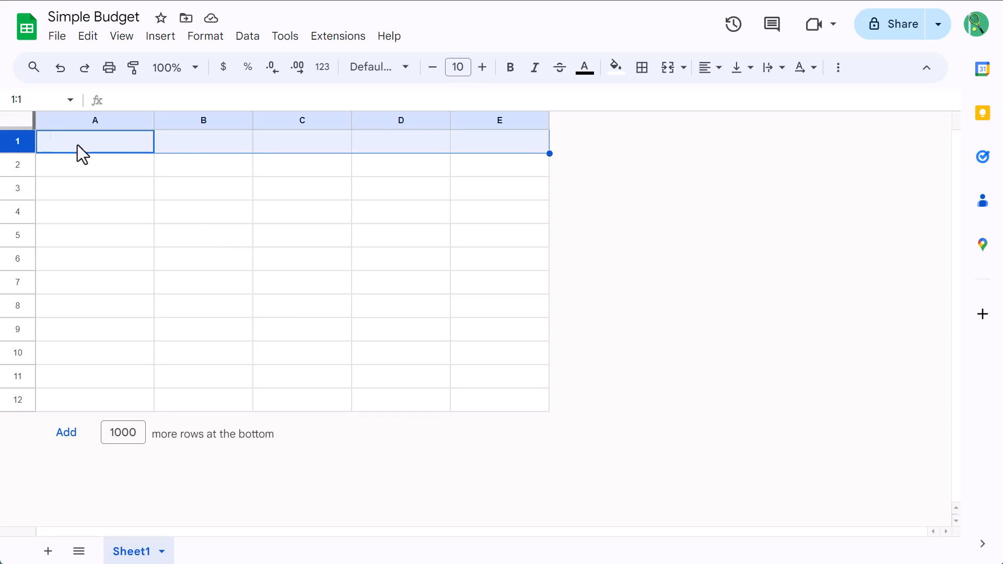
{"action": "left_click", "coordinate": [512, 71]}
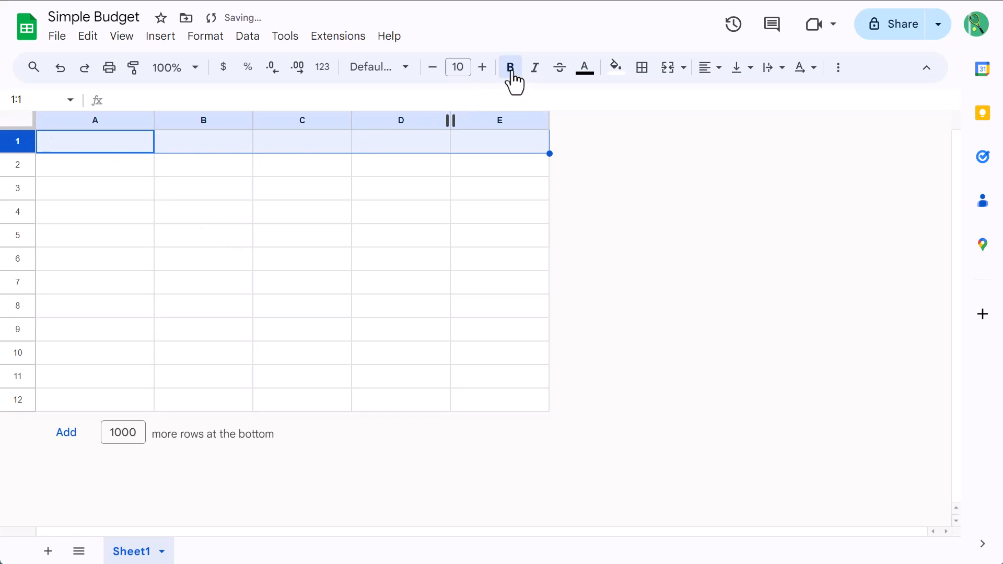
{"action": "left_click", "coordinate": [617, 69]}
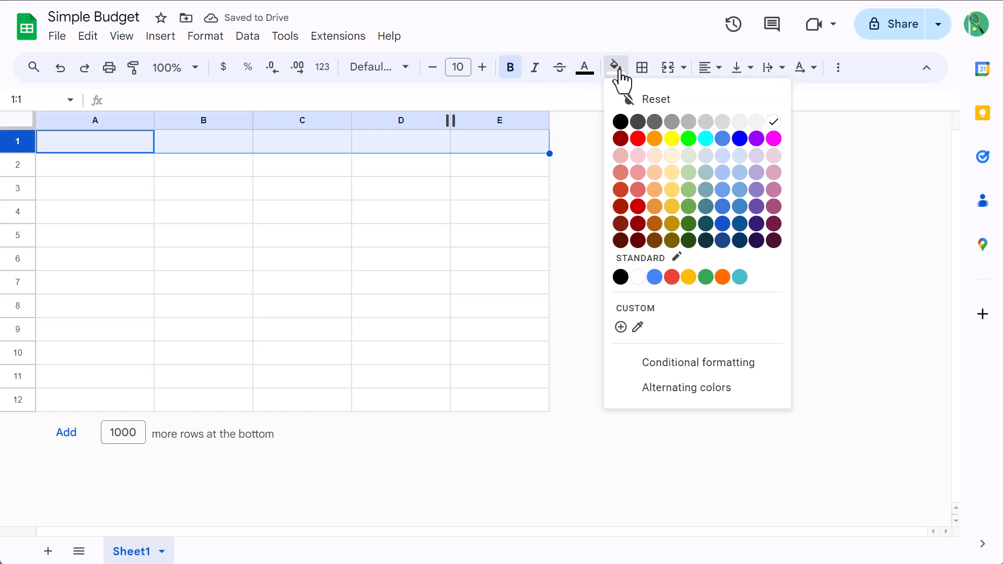
{"action": "left_click", "coordinate": [740, 156]}
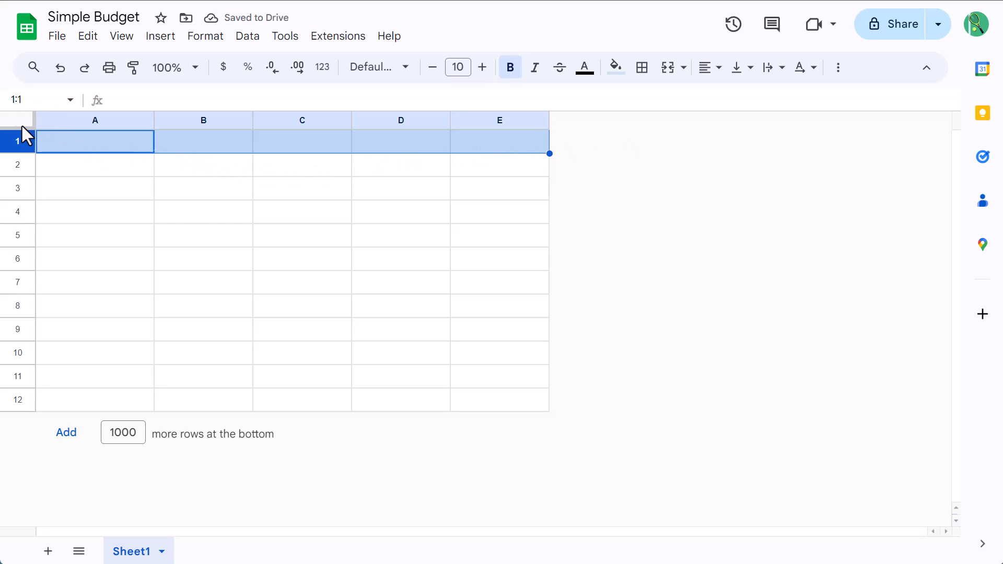
Align all cells in rows 1 through 12 horizontally to the left and vertically to the middle.
{"action": "key", "text": "ctrl+shift+Down"}
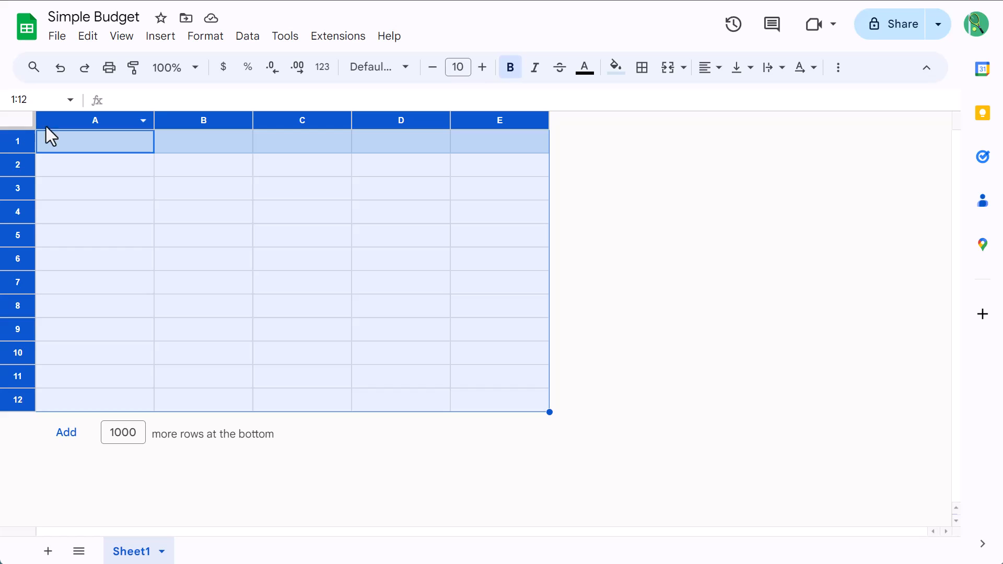
{"action": "left_click", "coordinate": [710, 67]}
{"action": "left_click", "coordinate": [721, 99]}
{"action": "left_click", "coordinate": [744, 72]}
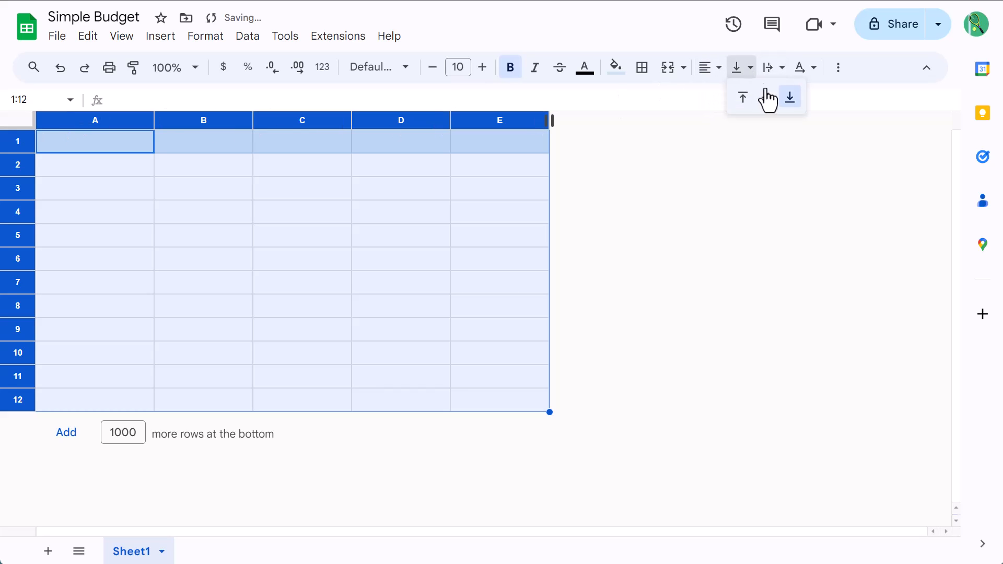
{"action": "left_click", "coordinate": [768, 99]}
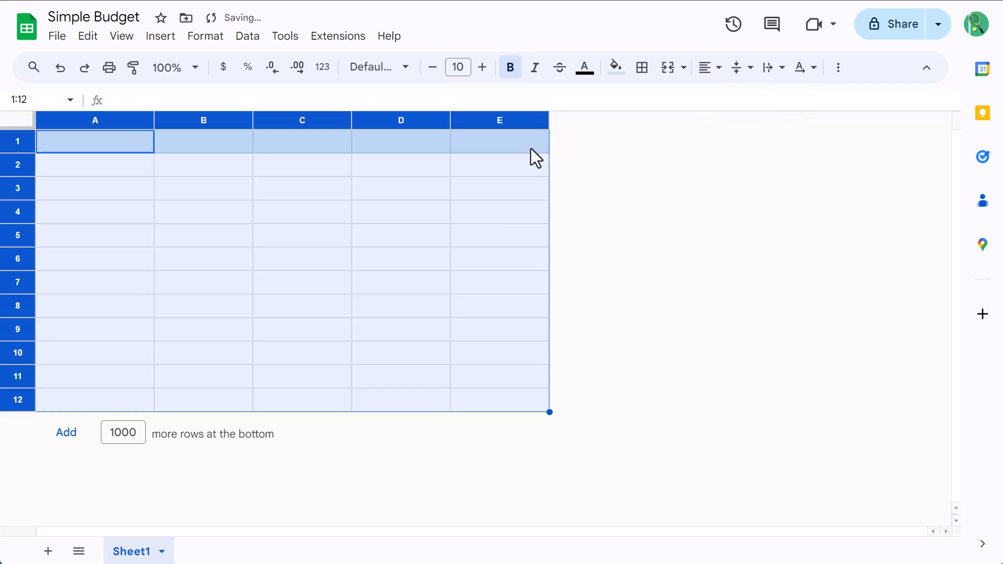
{"action": "left_click", "coordinate": [170, 186]}
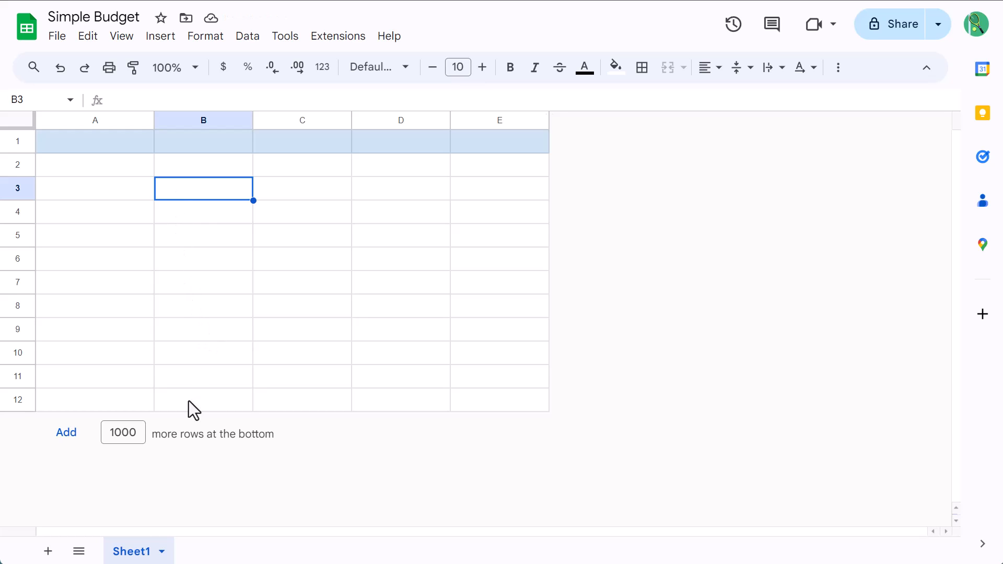
Duplicate Sheet1 and rename the original sheet as Budget.
{"action": "right_click", "coordinate": [142, 553]}
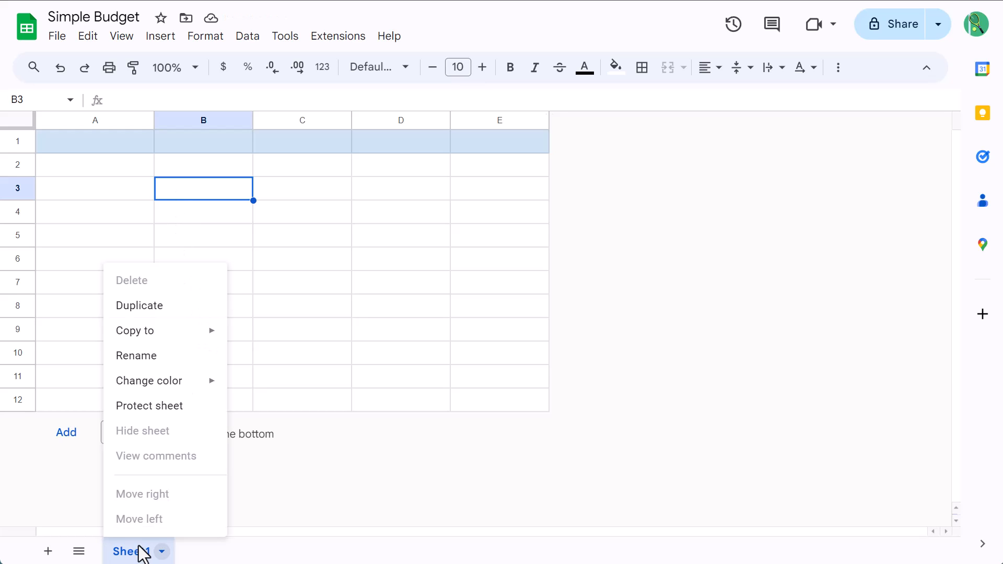
{"action": "left_click", "coordinate": [188, 308]}
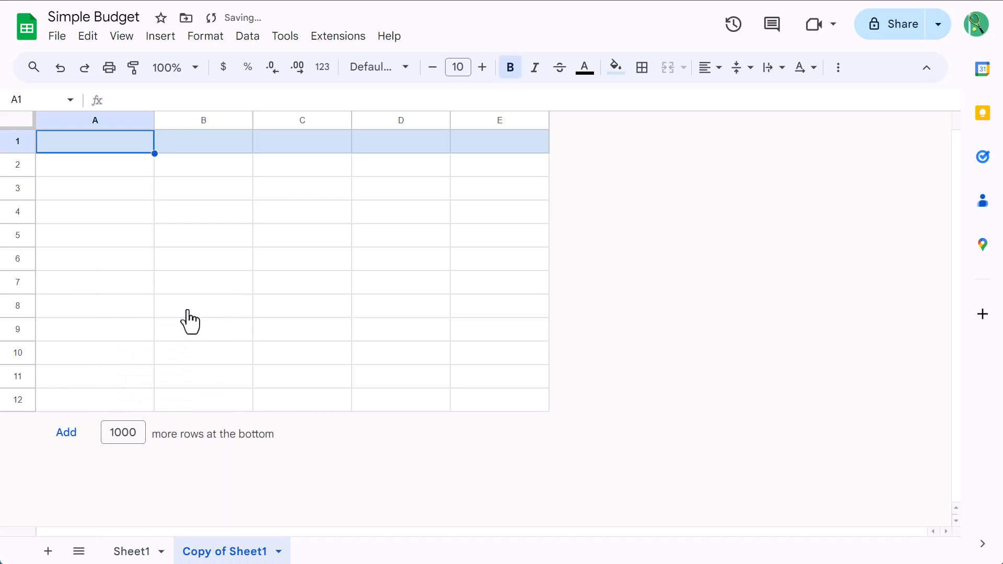
{"action": "double_click", "coordinate": [138, 550]}
{"action": "type", "text": "Budget"}
{"action": "key", "text": "Return"}
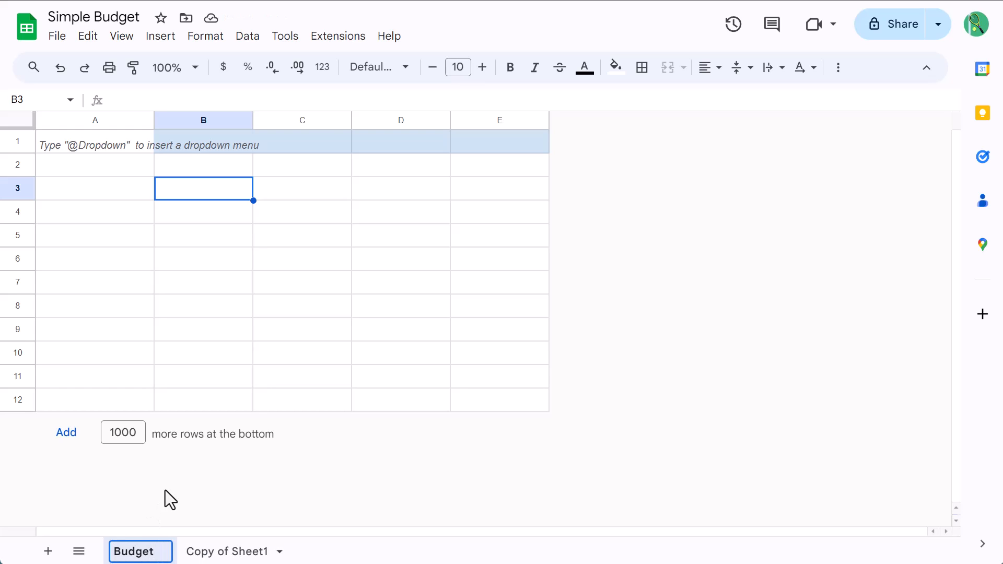
Rename the duplicated sheet as Spending.
{"action": "double_click", "coordinate": [214, 551]}
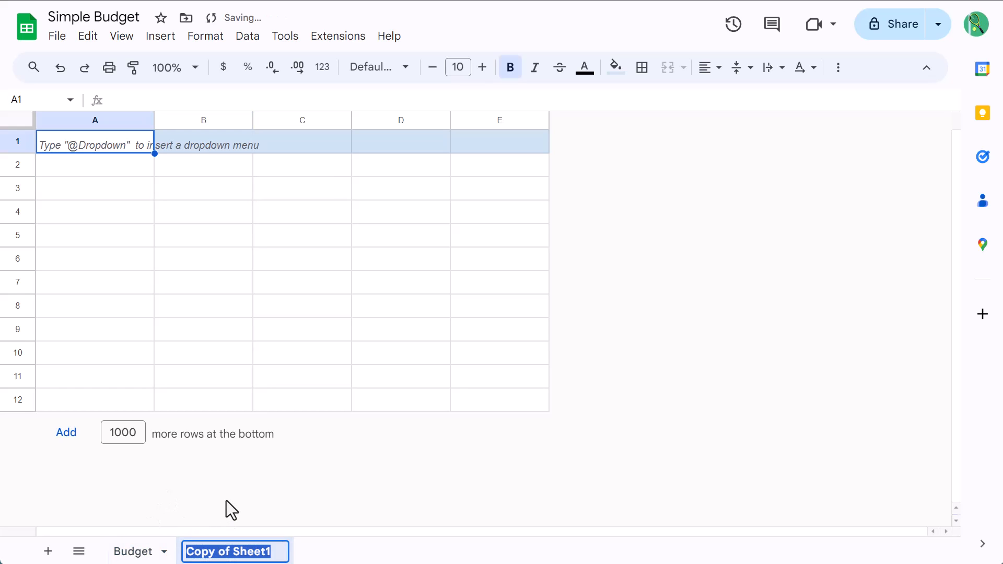
{"action": "type", "text": "Spending"}
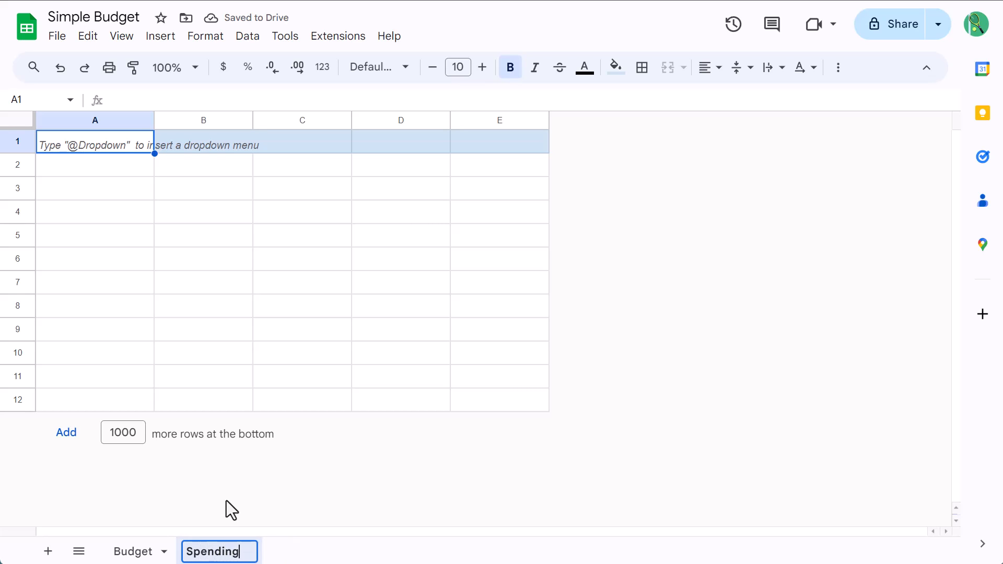
{"action": "key", "text": "Return"}
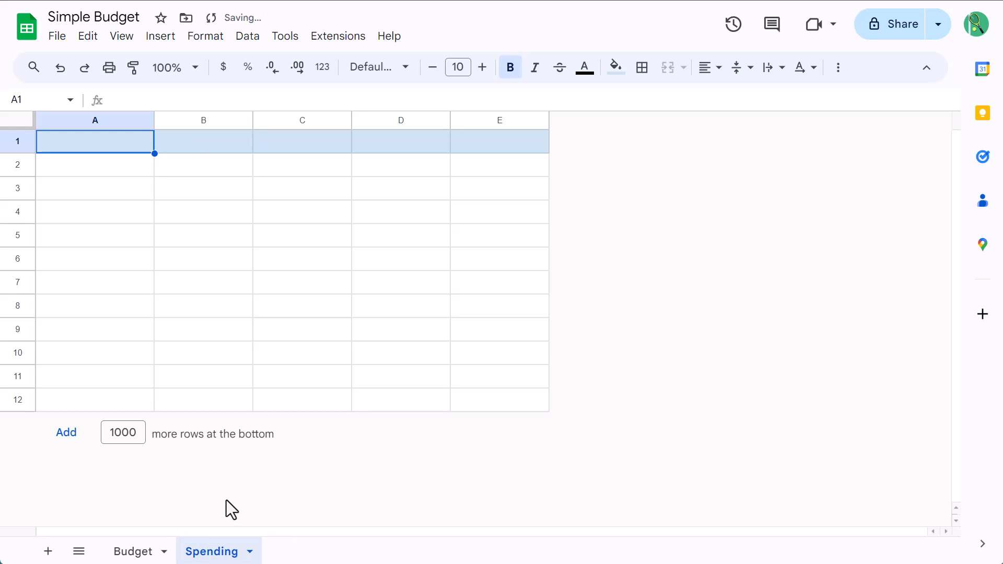
On the Budget sheet, enter the row 1 headers CATEGORY, BUDGET, SPENDING, REMAINING and REMAINING % in columns A to E.
{"action": "left_click", "coordinate": [143, 546]}
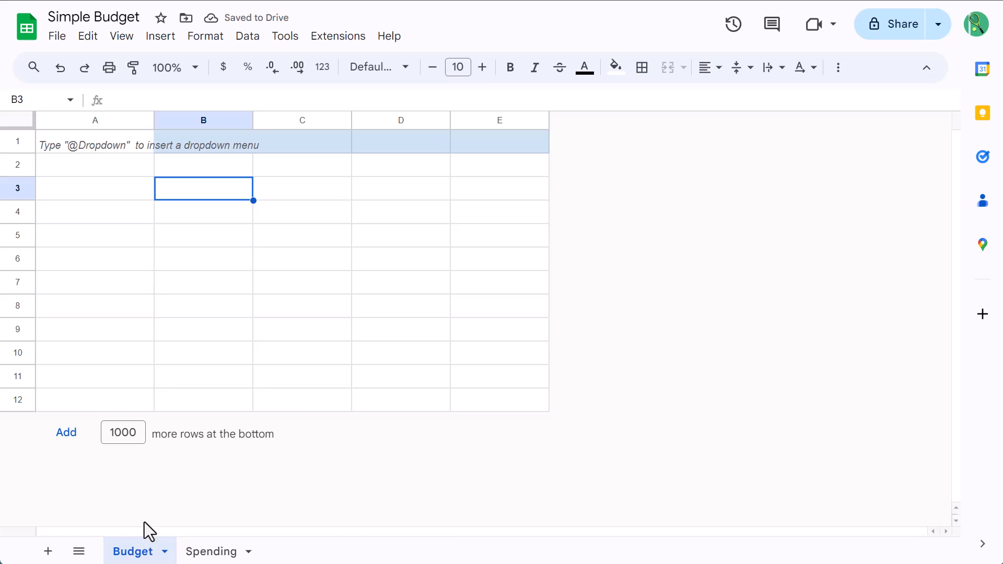
{"action": "left_click", "coordinate": [136, 145]}
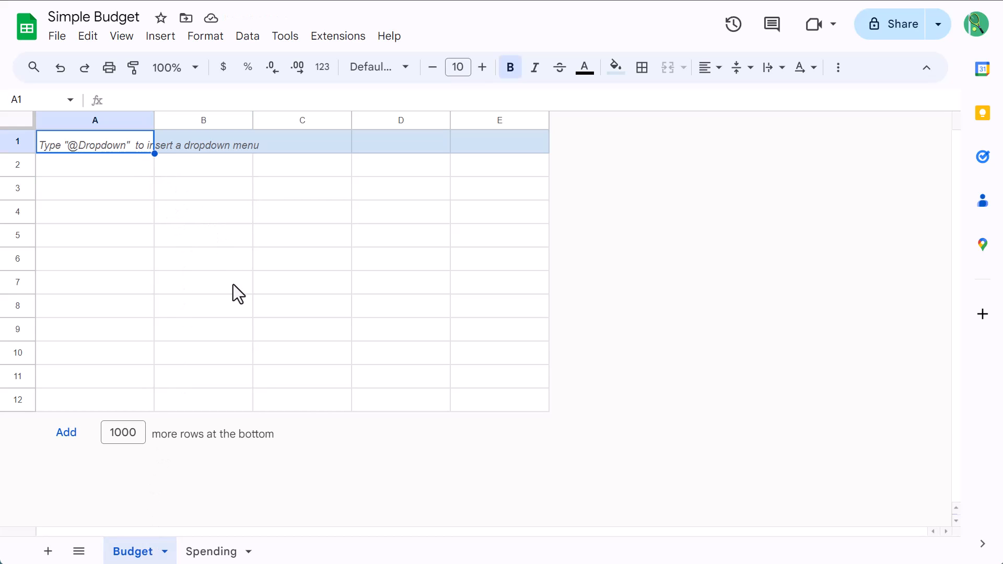
{"action": "type", "text": "CATEGORY"}
{"action": "key", "text": "Tab"}
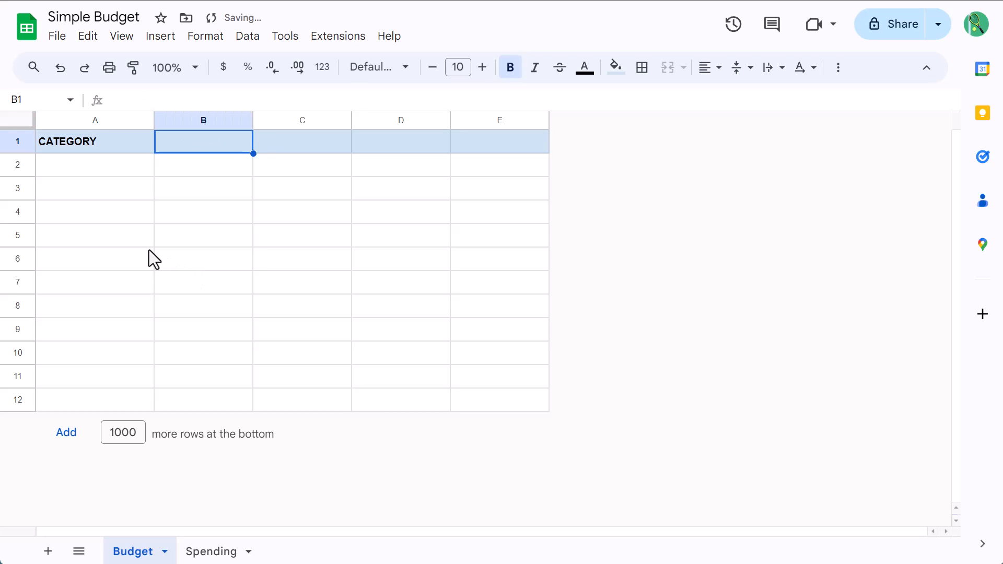
{"action": "type", "text": "BUDGET"}
{"action": "key", "text": "Tab"}
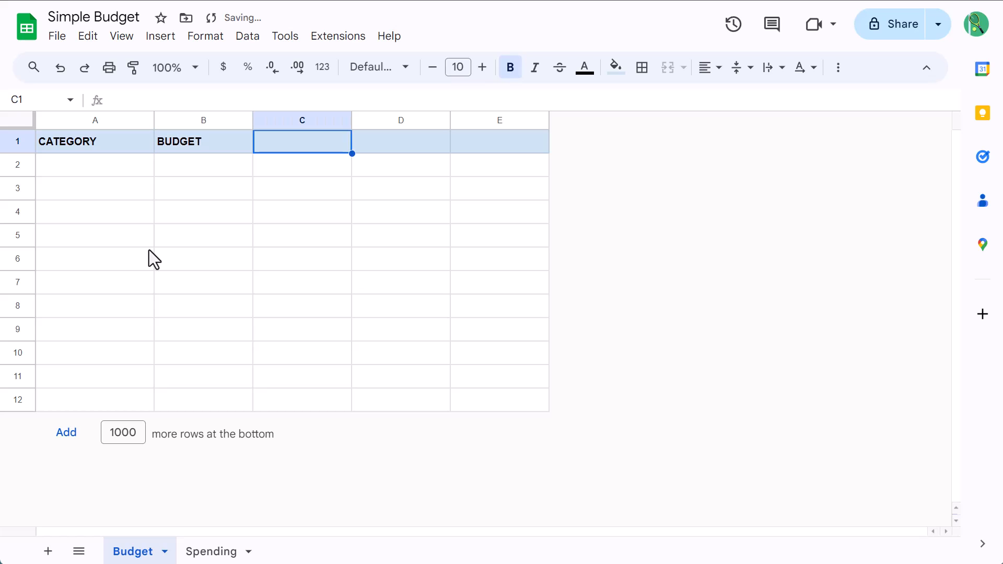
{"action": "type", "text": "SPENDING"}
{"action": "key", "text": "Tab"}
{"action": "type", "text": "REMAINING"}
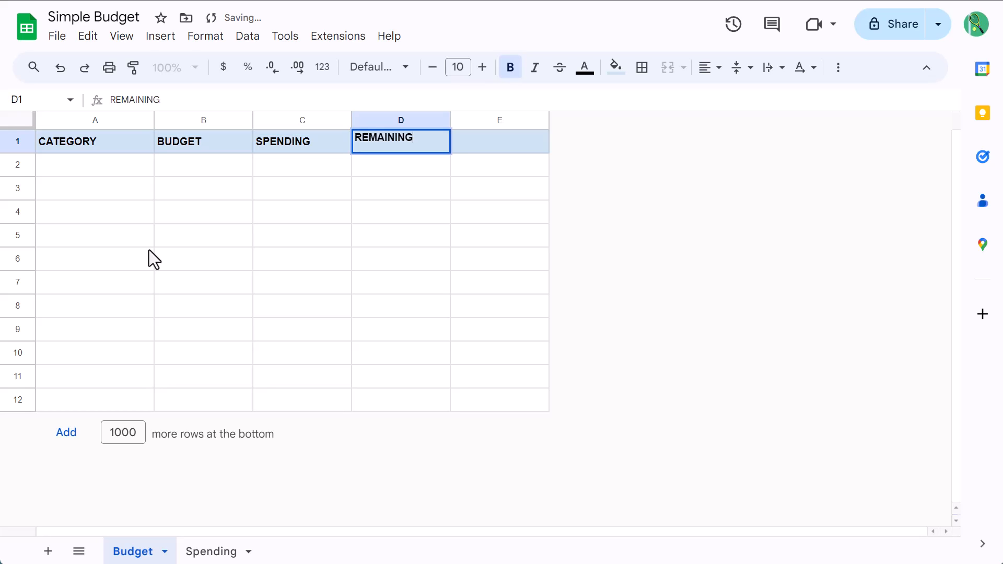
{"action": "key", "text": "Tab"}
{"action": "type", "text": "REMAINING %"}
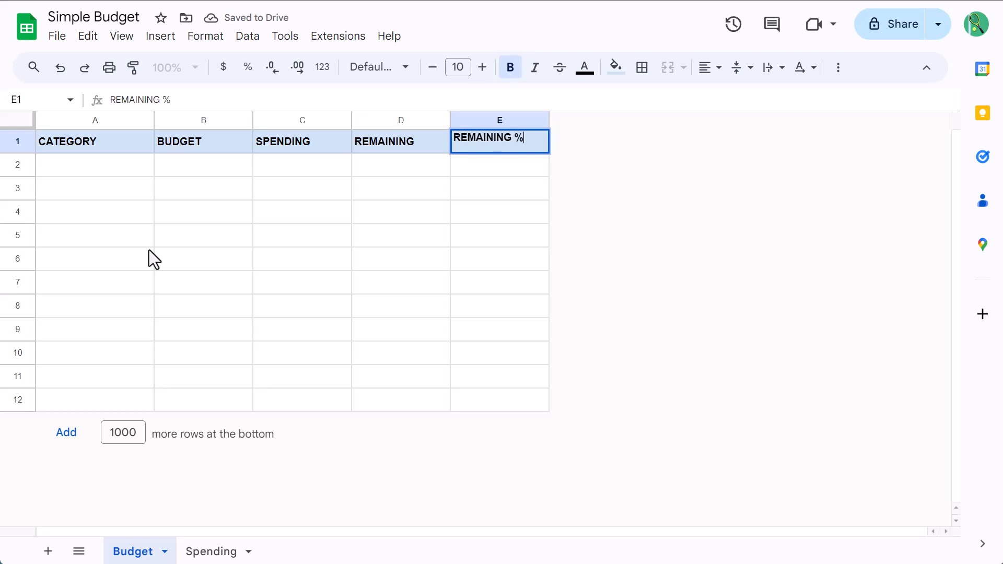
{"action": "key", "text": "Return"}
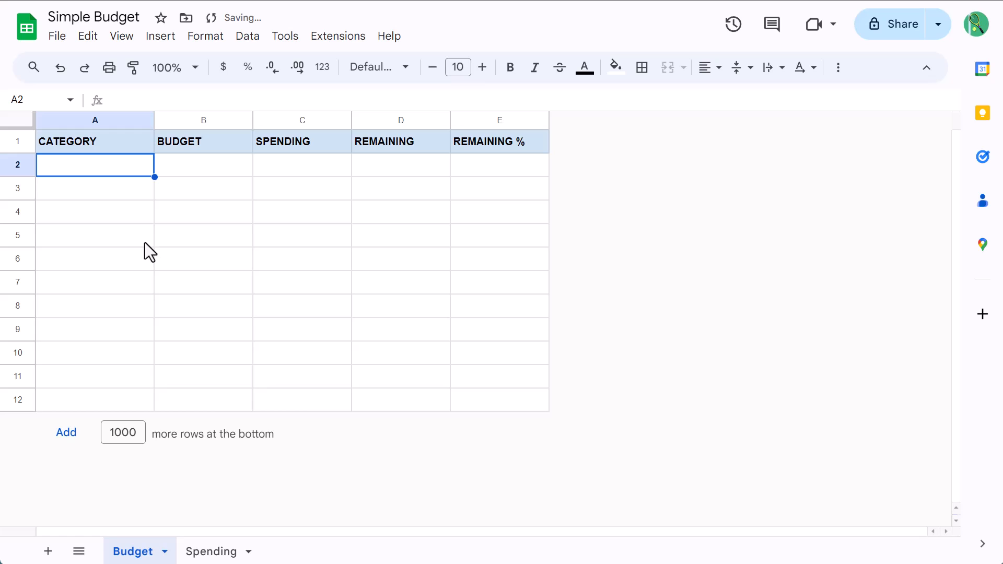
Enter the label TOTAL in cell A12 of the Budget sheet.
{"action": "left_click", "coordinate": [103, 400]}
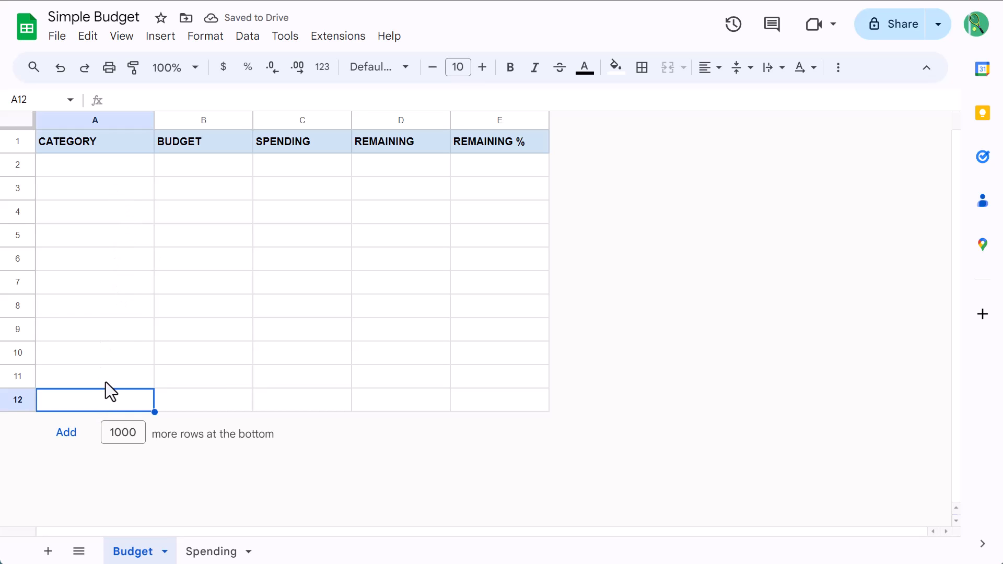
{"action": "type", "text": "TOTAL"}
{"action": "key", "text": "Return"}
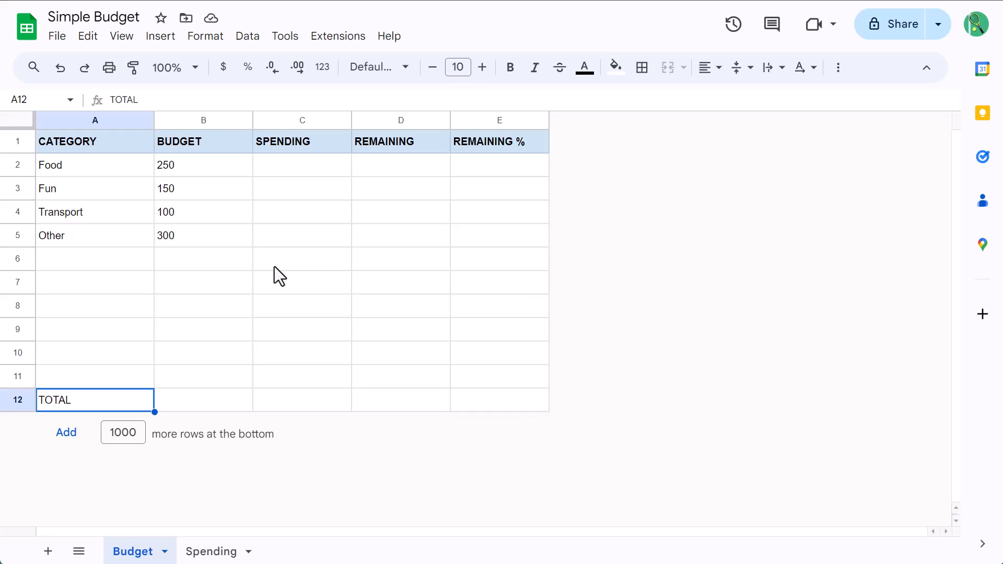
Center columns B through E horizontally and apply the Number format to them.
{"action": "left_click_drag", "start_coordinate": [233, 119], "coordinate": [502, 139]}
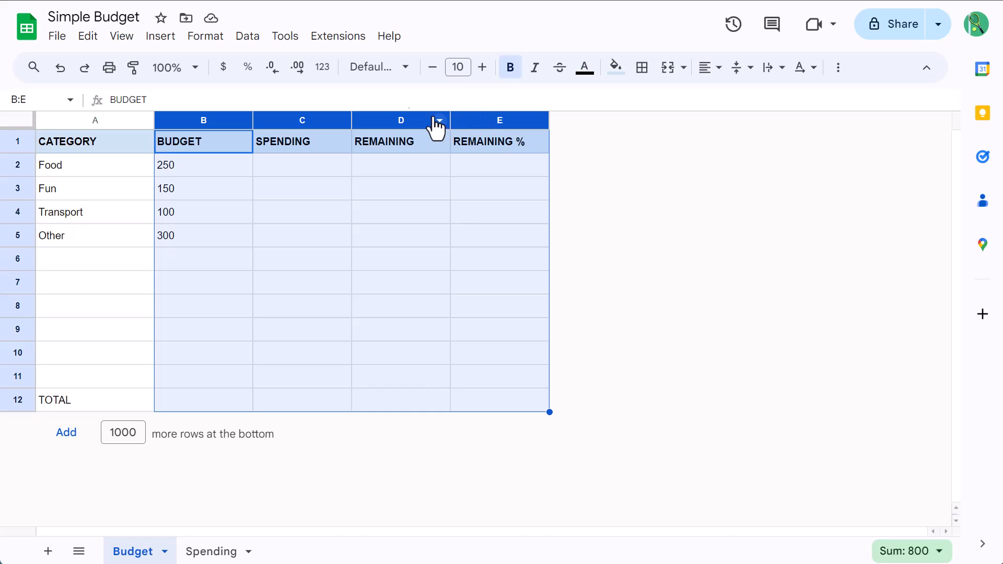
{"action": "left_click", "coordinate": [713, 67]}
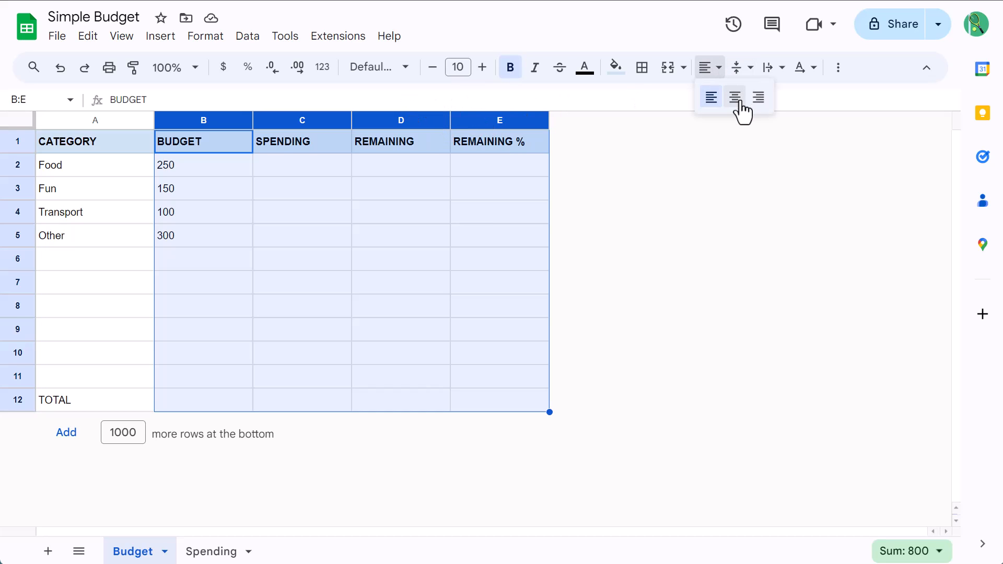
{"action": "left_click", "coordinate": [736, 98]}
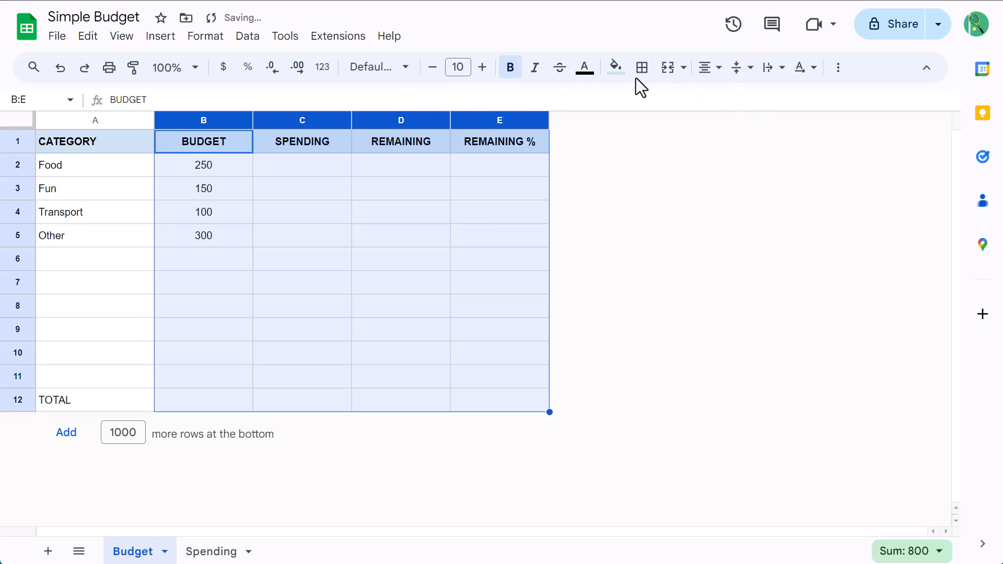
{"action": "left_click", "coordinate": [323, 66]}
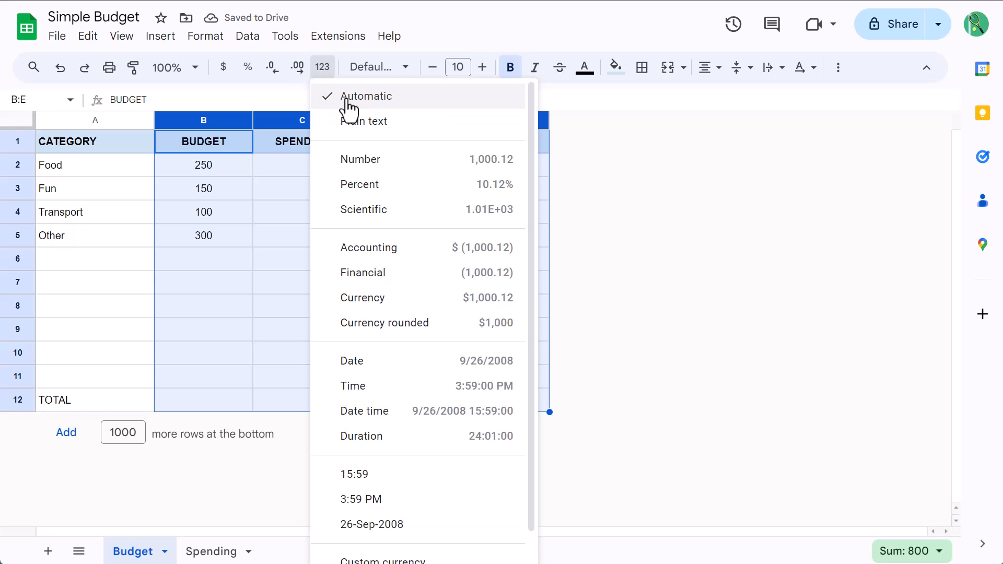
{"action": "left_click", "coordinate": [374, 163]}
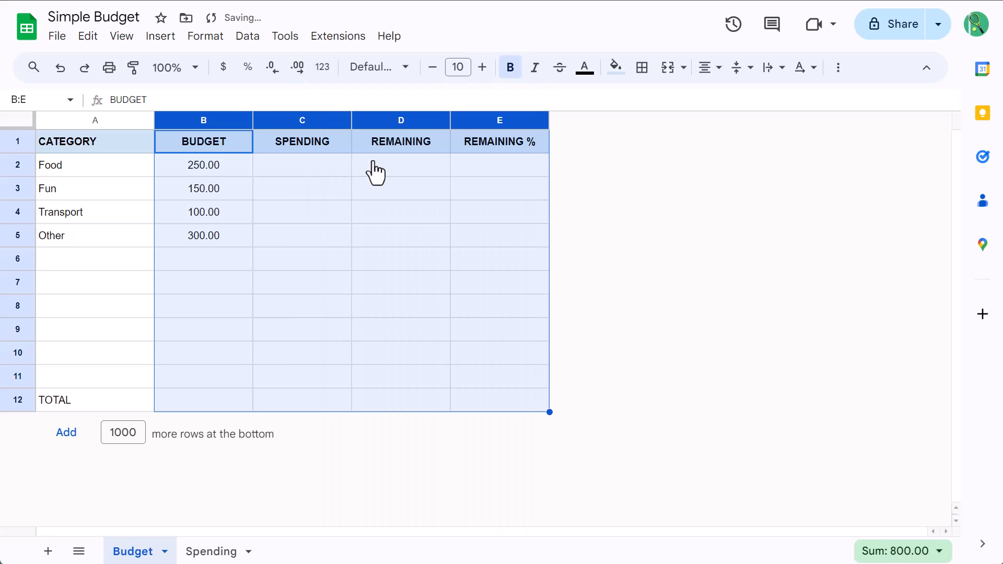
Fill the cells C2:E11 with a very light gray.
{"action": "left_click", "coordinate": [318, 174]}
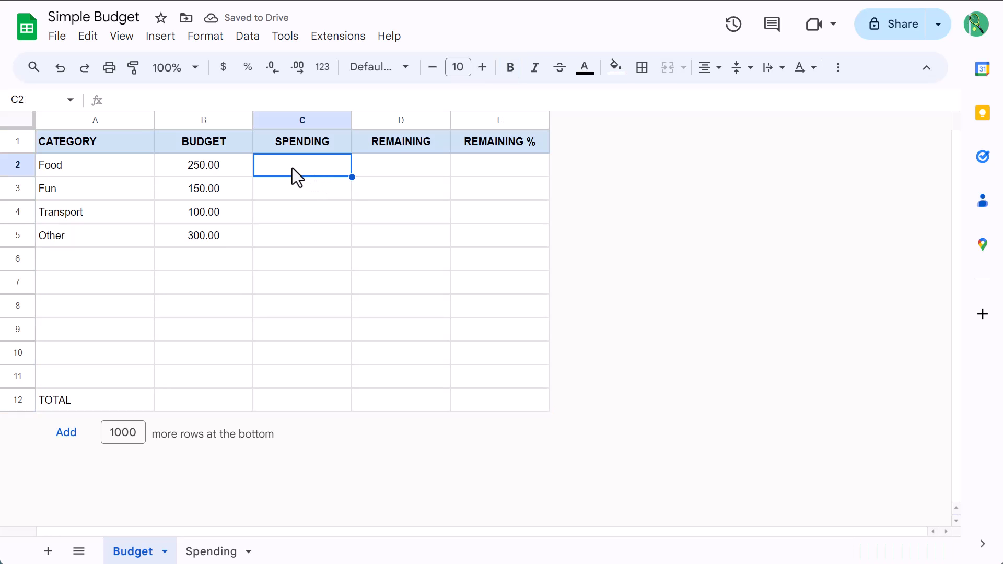
{"action": "left_click_drag", "start_coordinate": [292, 167], "coordinate": [479, 380]}
{"action": "left_click", "coordinate": [615, 67]}
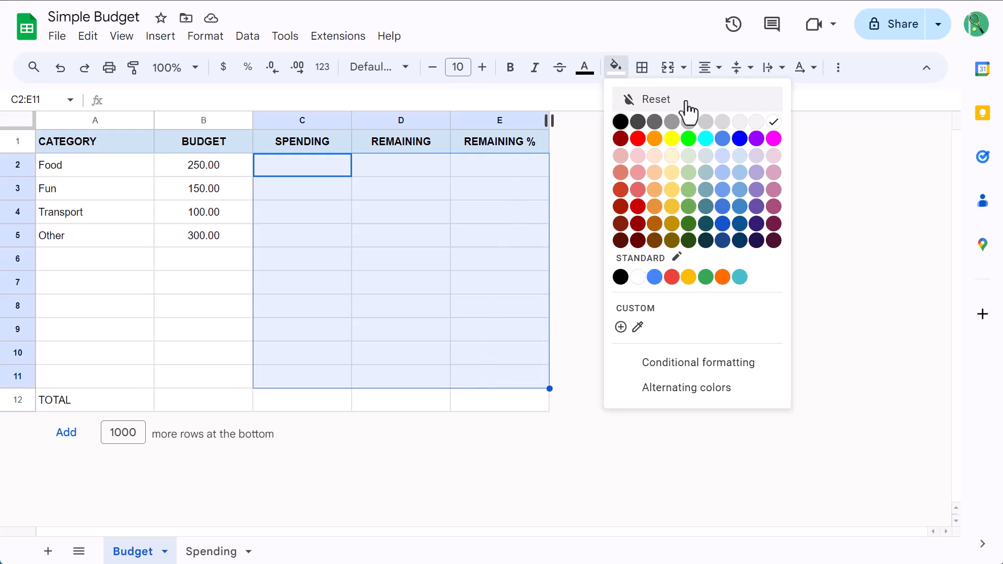
{"action": "left_click", "coordinate": [752, 124]}
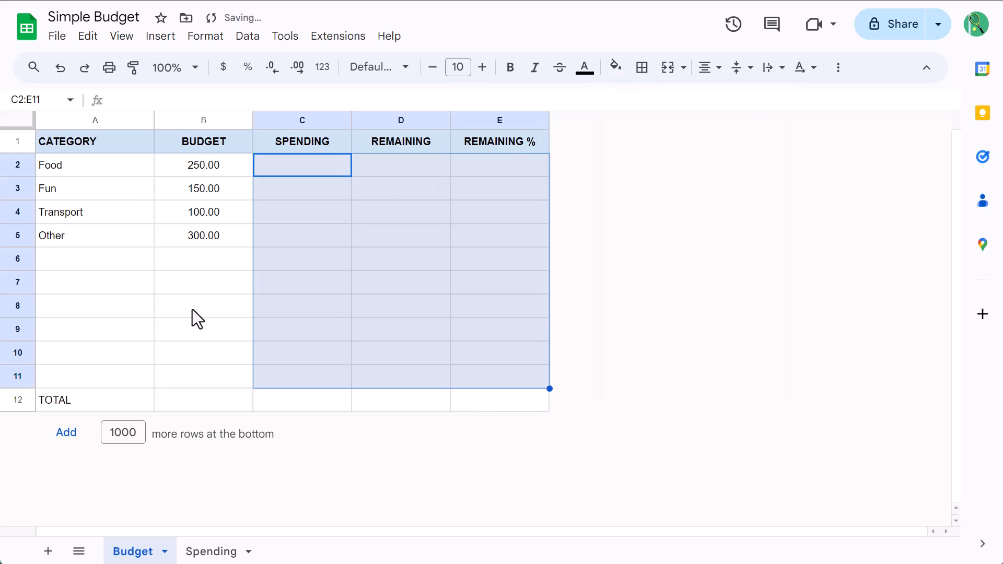
Format the TOTAL row 12 with bold text and a very light gray fill.
{"action": "left_click", "coordinate": [18, 395]}
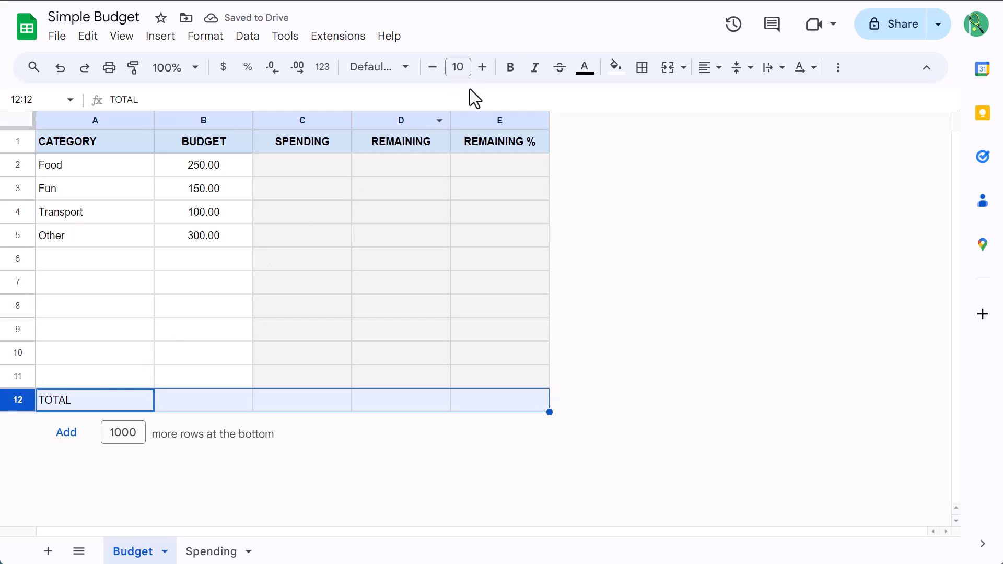
{"action": "left_click", "coordinate": [510, 68]}
{"action": "left_click", "coordinate": [609, 68]}
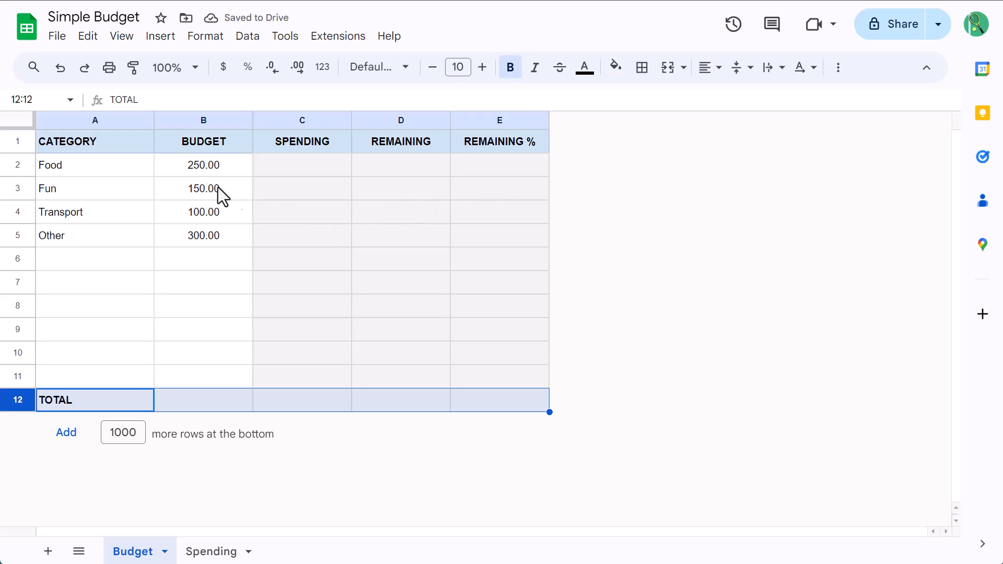
Name the category cells A2:A11 as the range categoryList.
{"action": "left_click", "coordinate": [98, 163]}
{"action": "left_click_drag", "start_coordinate": [98, 163], "coordinate": [134, 376]}
{"action": "left_click", "coordinate": [54, 98]}
{"action": "type", "text": "categor"}
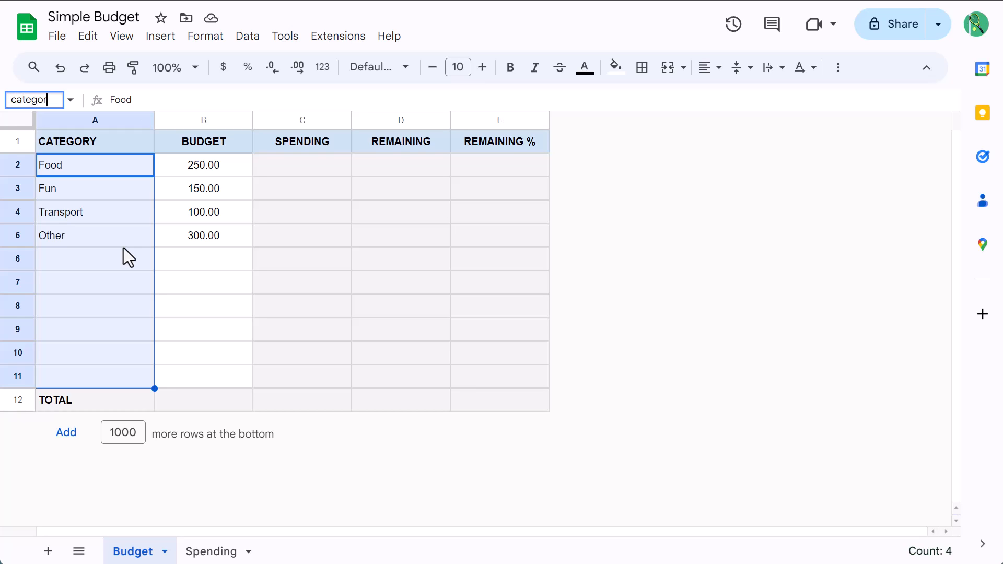
{"action": "type", "text": "yList"}
{"action": "key", "text": "Return"}
Go to the categoryList named range to check which cells it covers.
{"action": "left_click", "coordinate": [123, 246]}
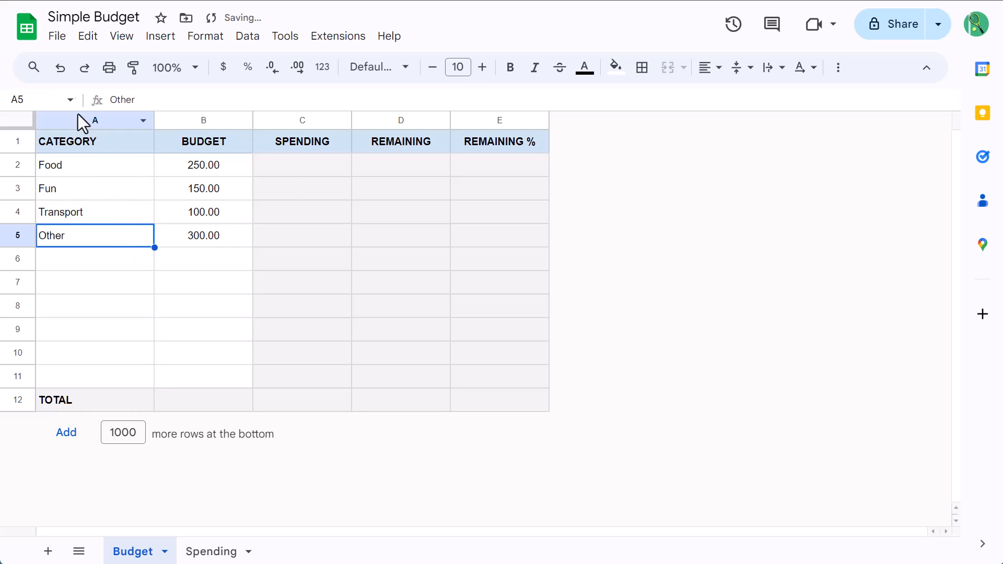
{"action": "left_click", "coordinate": [69, 101]}
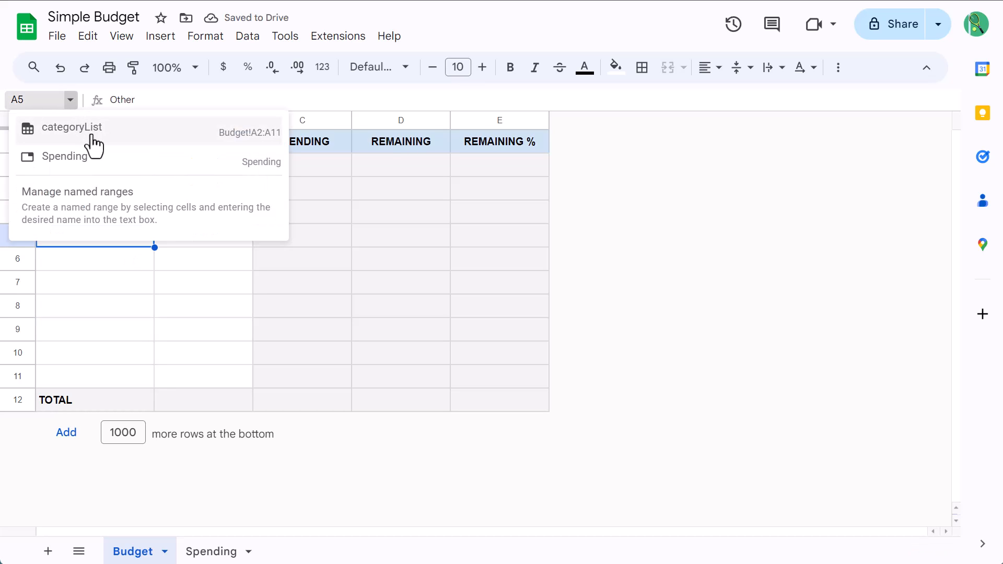
{"action": "left_click", "coordinate": [168, 140]}
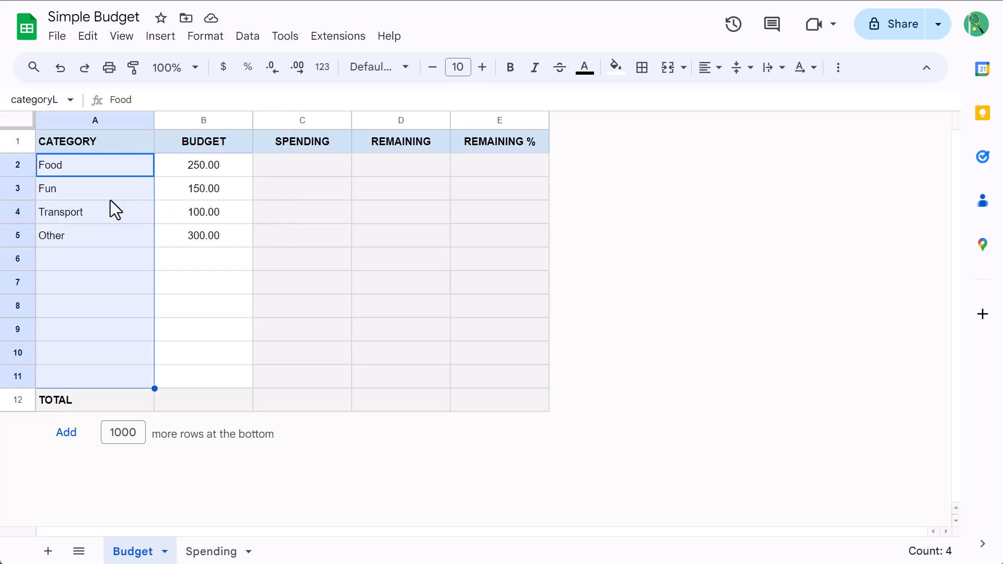
{"action": "left_click", "coordinate": [233, 214]}
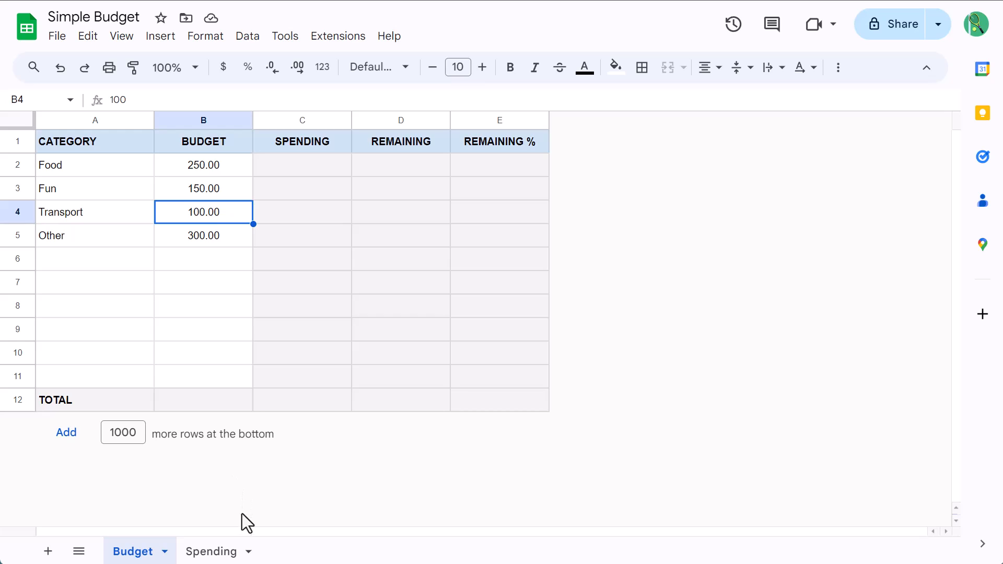
Delete column E from the Spending sheet.
{"action": "left_click", "coordinate": [219, 553]}
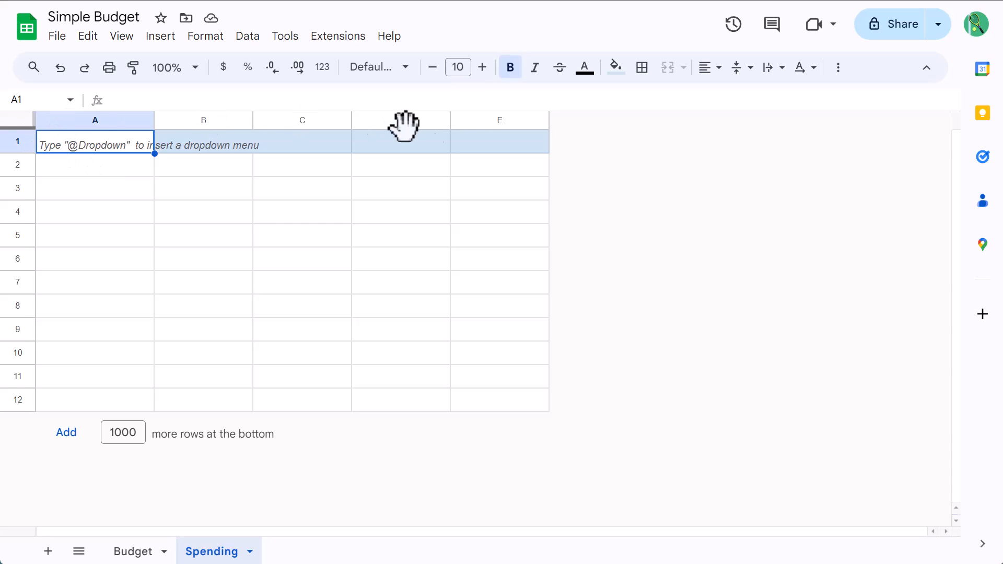
{"action": "left_click", "coordinate": [480, 119]}
{"action": "right_click", "coordinate": [485, 119]}
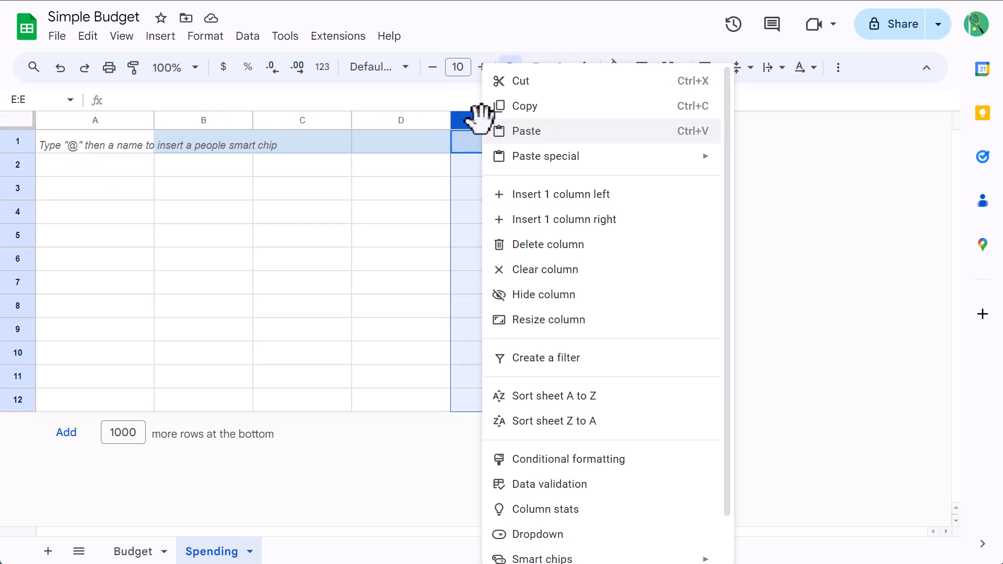
{"action": "left_click", "coordinate": [550, 245]}
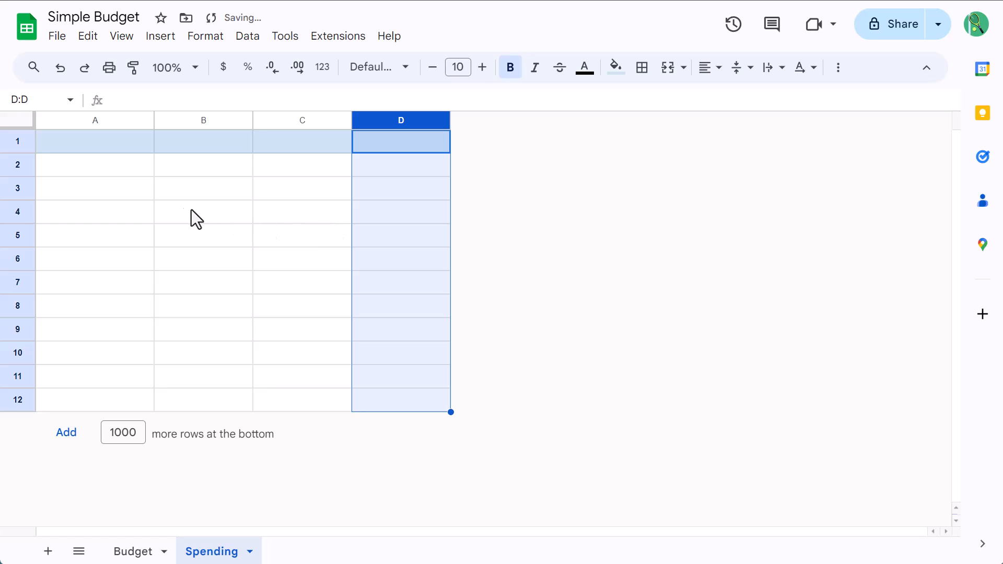
Change the fill of header row 1 on the Spending sheet to pale red.
{"action": "left_click", "coordinate": [15, 140]}
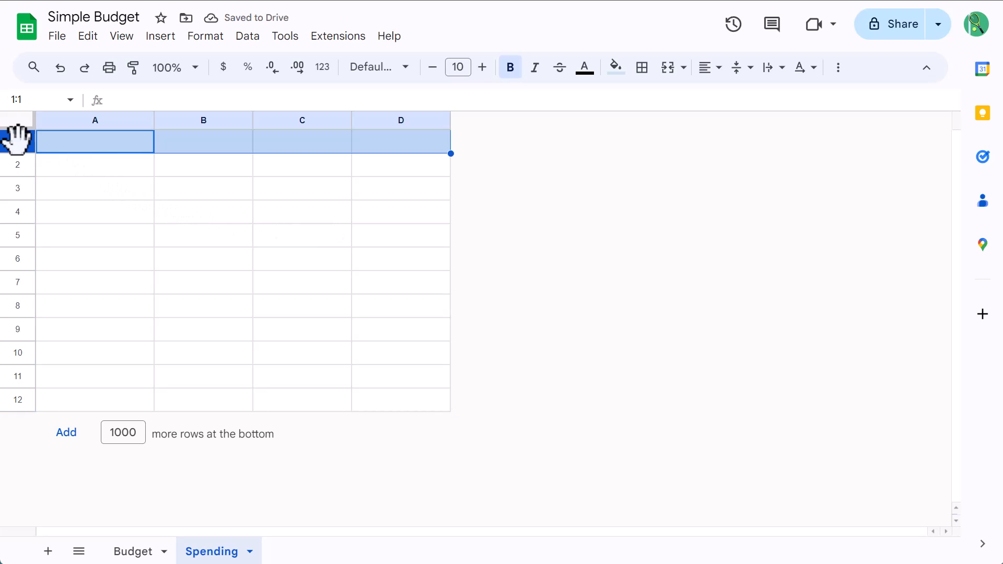
{"action": "left_click", "coordinate": [616, 67]}
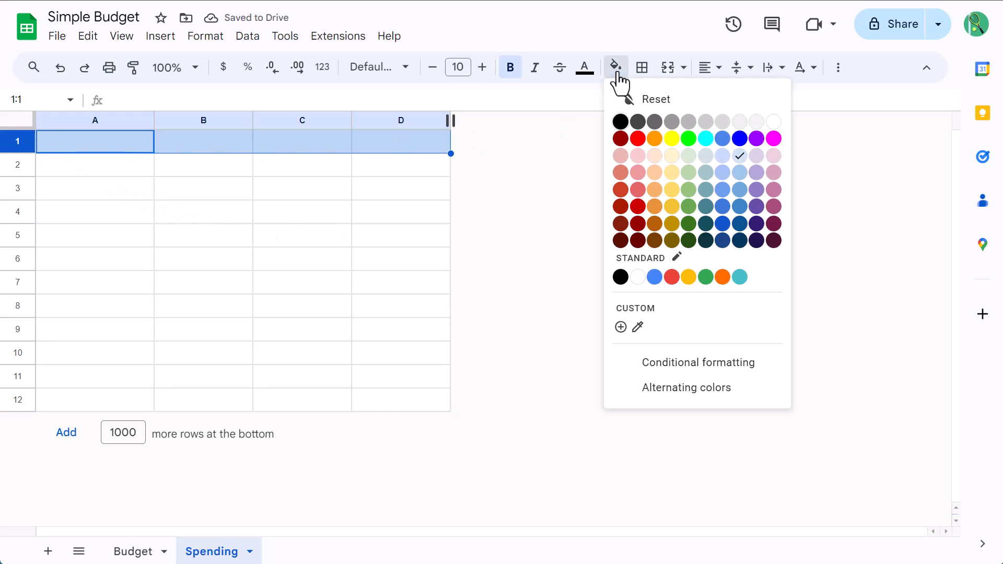
{"action": "left_click", "coordinate": [638, 156]}
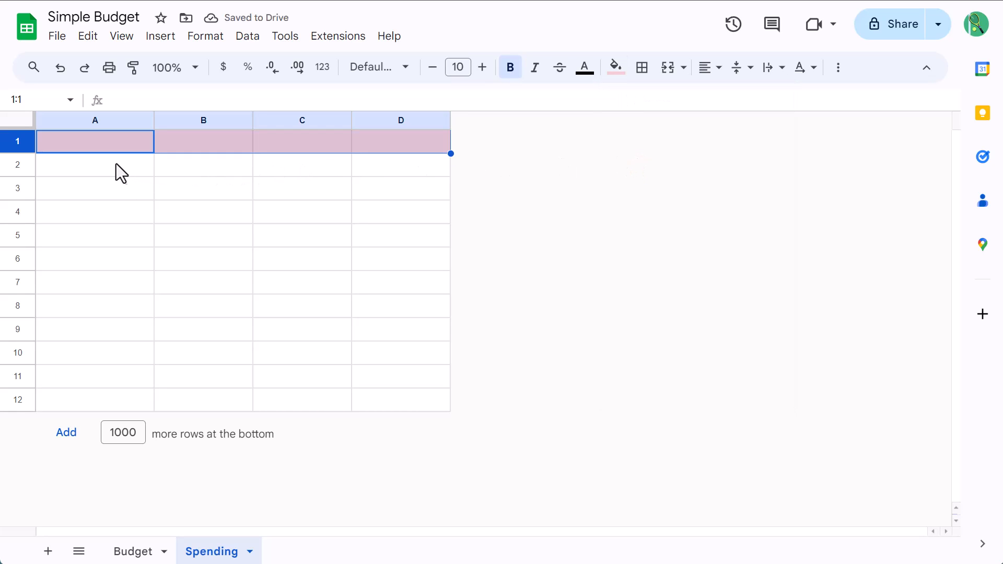
Enter the headers DATE, CATEGORY, DESCRIPTION and AMOUNT in cells A1 to D1 of the Spending sheet.
{"action": "left_click", "coordinate": [100, 148]}
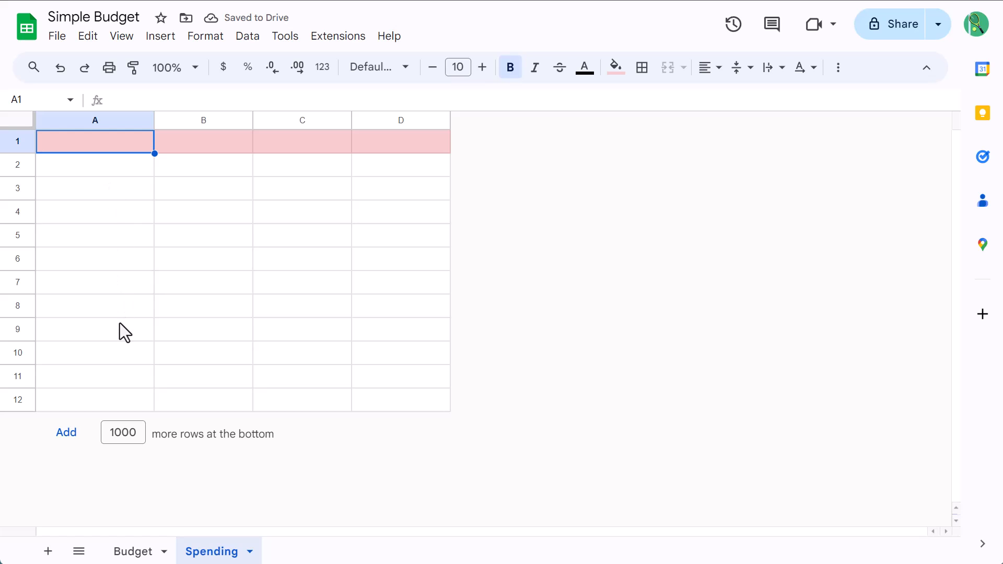
{"action": "type", "text": "DATE"}
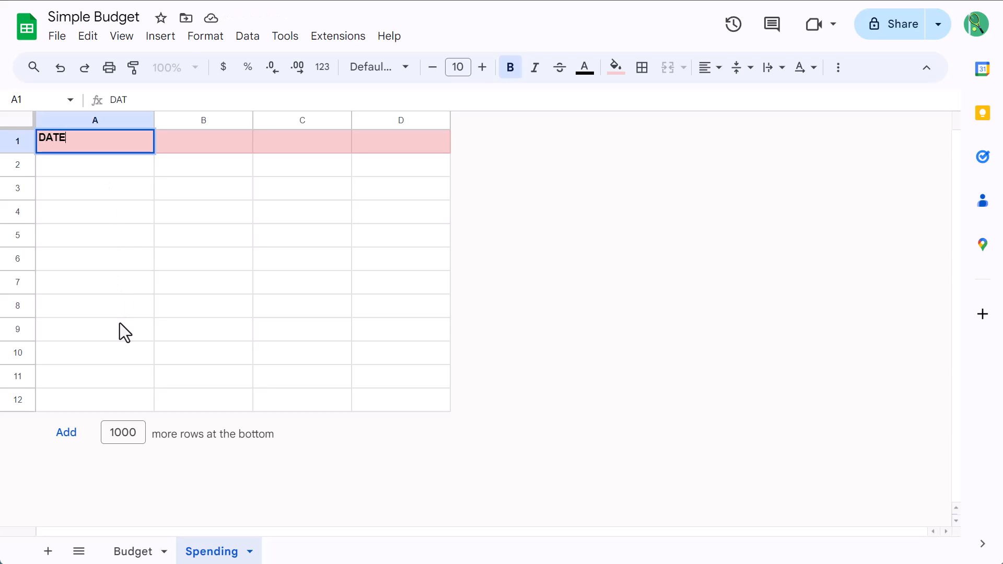
{"action": "key", "text": "Tab"}
{"action": "type", "text": "CATEGORY"}
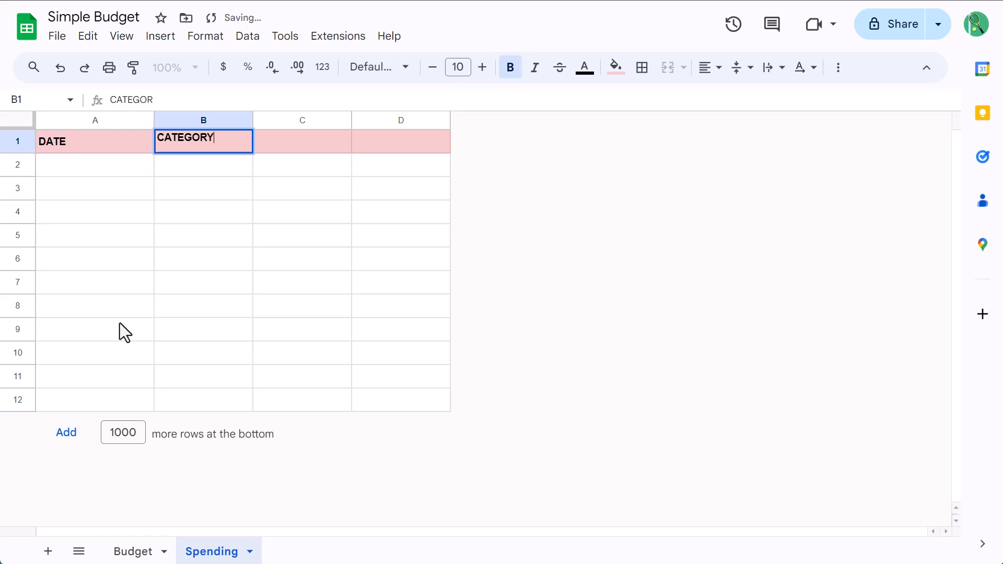
{"action": "key", "text": "Tab"}
{"action": "type", "text": "D"}
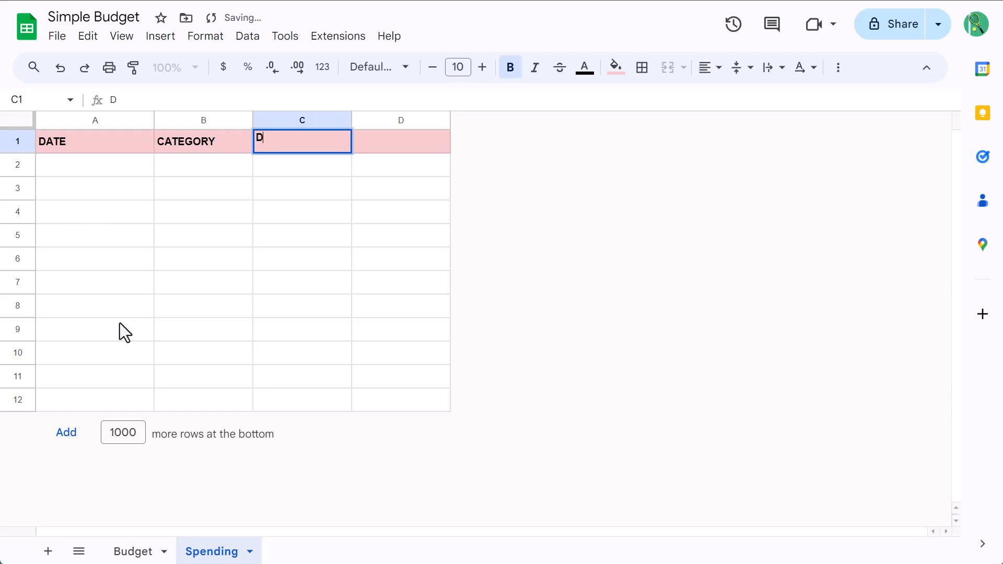
{"action": "type", "text": "ESCRIPTION"}
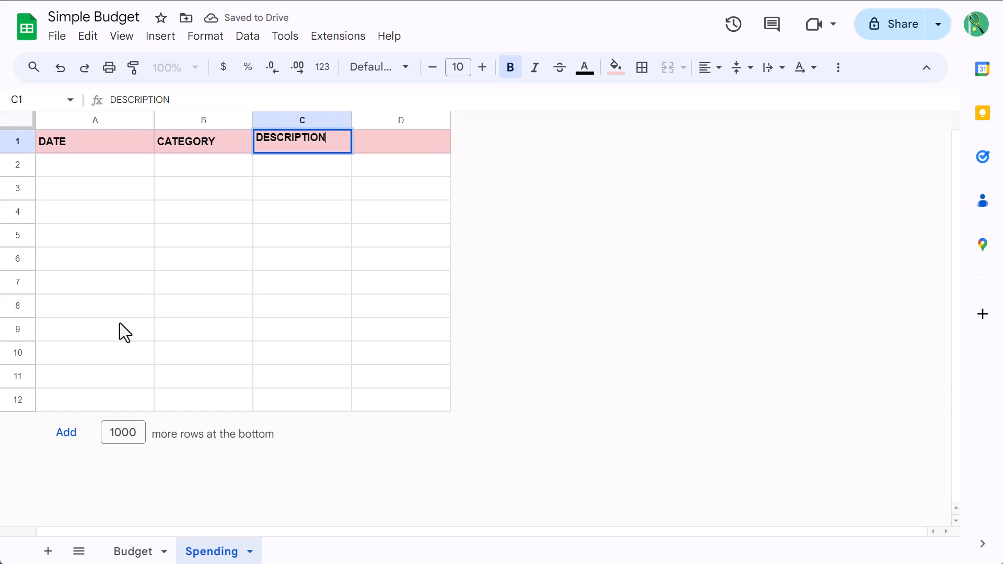
{"action": "key", "text": "Tab"}
{"action": "type", "text": "AMOUNT"}
{"action": "key", "text": "Return"}
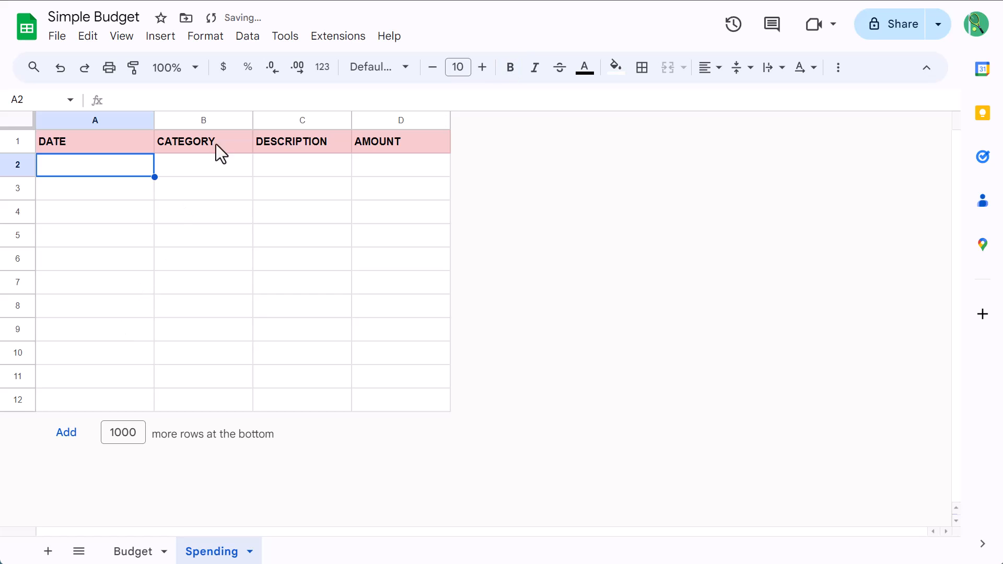
Set the width of the CATEGORY column to 150 pixels.
{"action": "left_click", "coordinate": [224, 119]}
{"action": "right_click", "coordinate": [225, 114]}
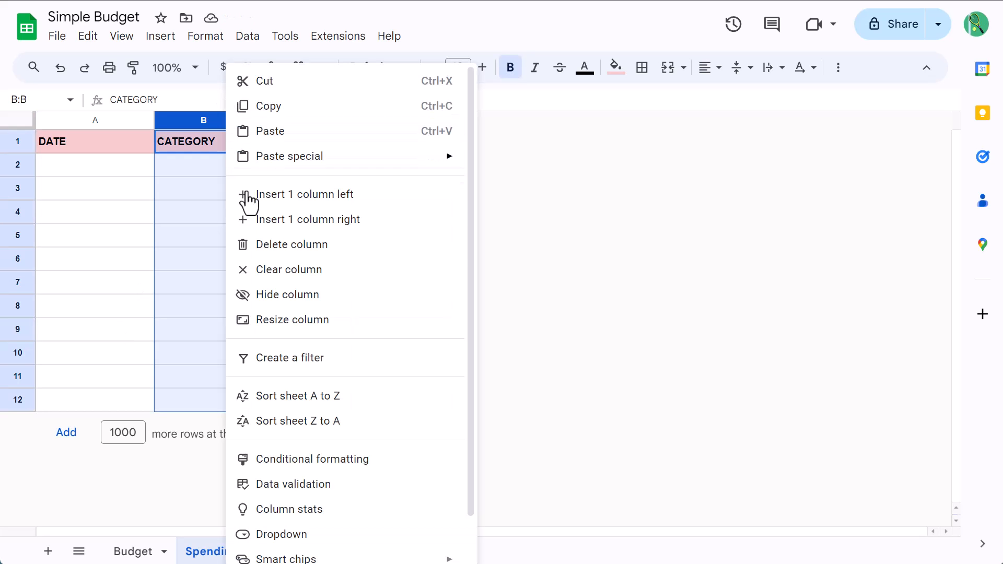
{"action": "left_click", "coordinate": [289, 328]}
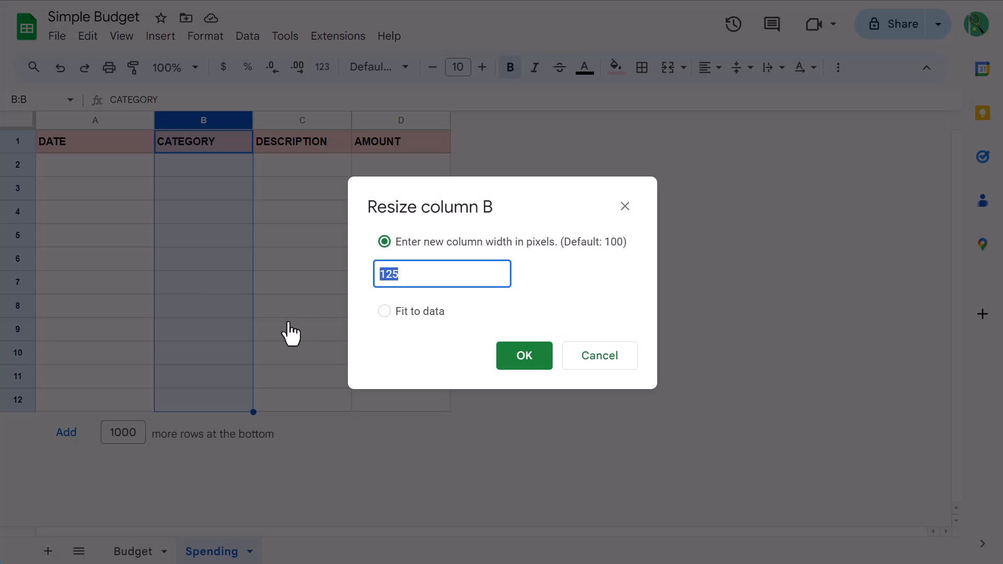
{"action": "type", "text": "150"}
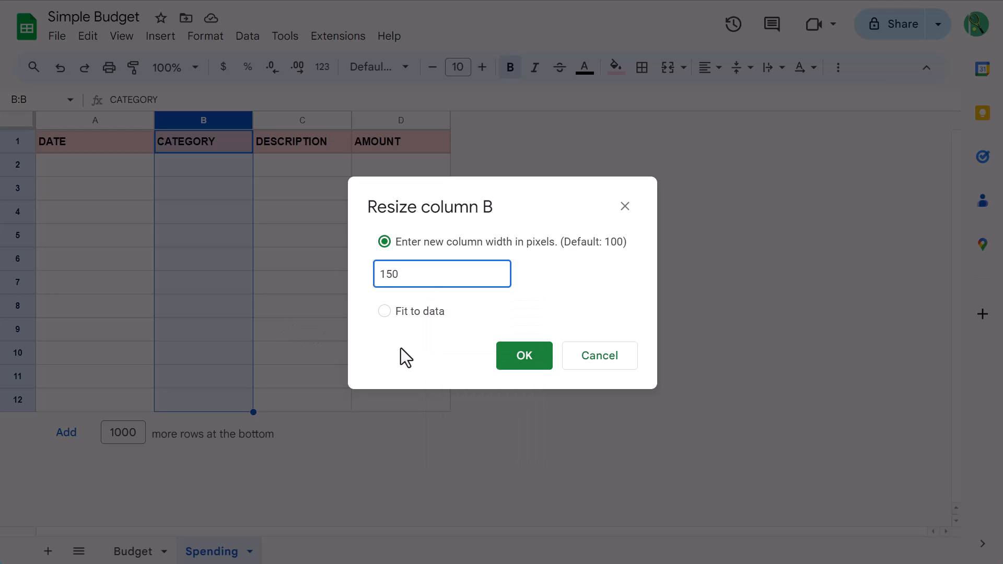
{"action": "left_click", "coordinate": [514, 355]}
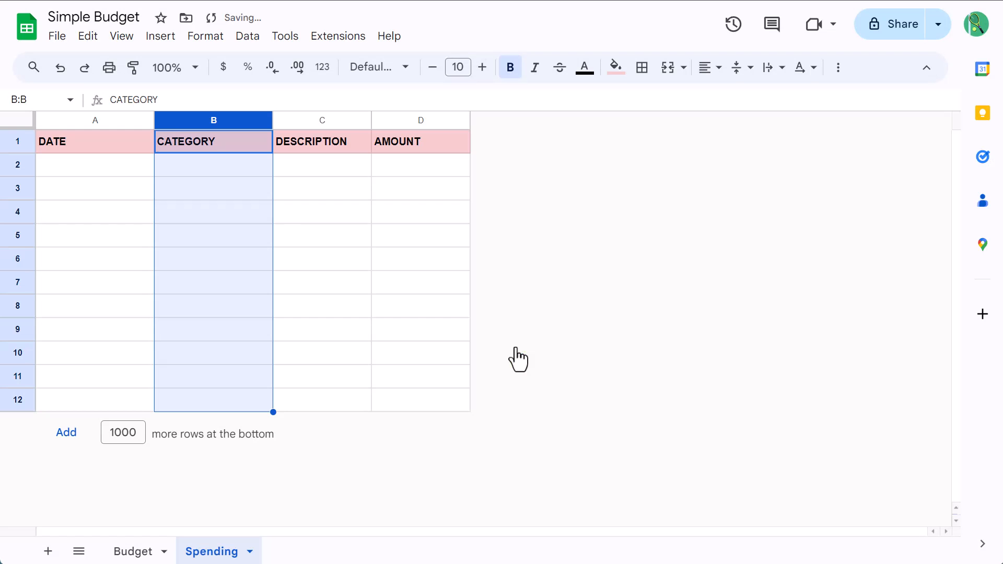
Set the width of the DESCRIPTION column to 200 pixels.
{"action": "left_click", "coordinate": [340, 120]}
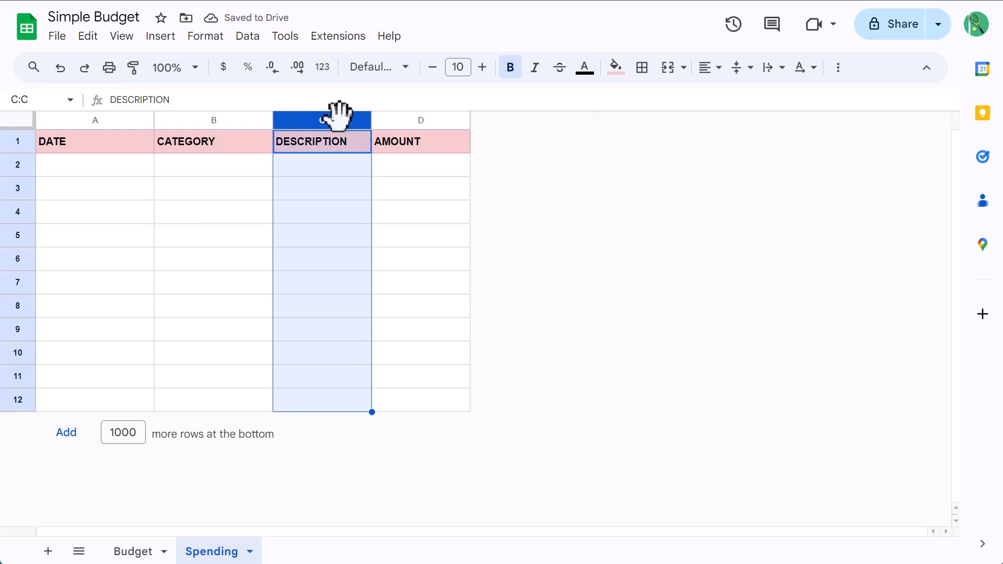
{"action": "right_click", "coordinate": [338, 116]}
{"action": "left_click", "coordinate": [393, 319]}
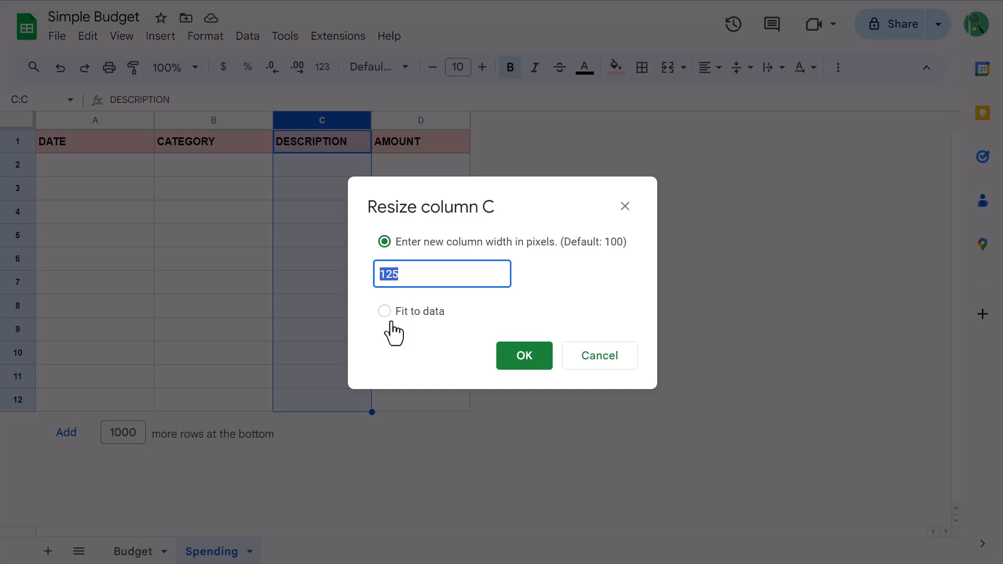
{"action": "type", "text": "200"}
{"action": "left_click", "coordinate": [517, 358]}
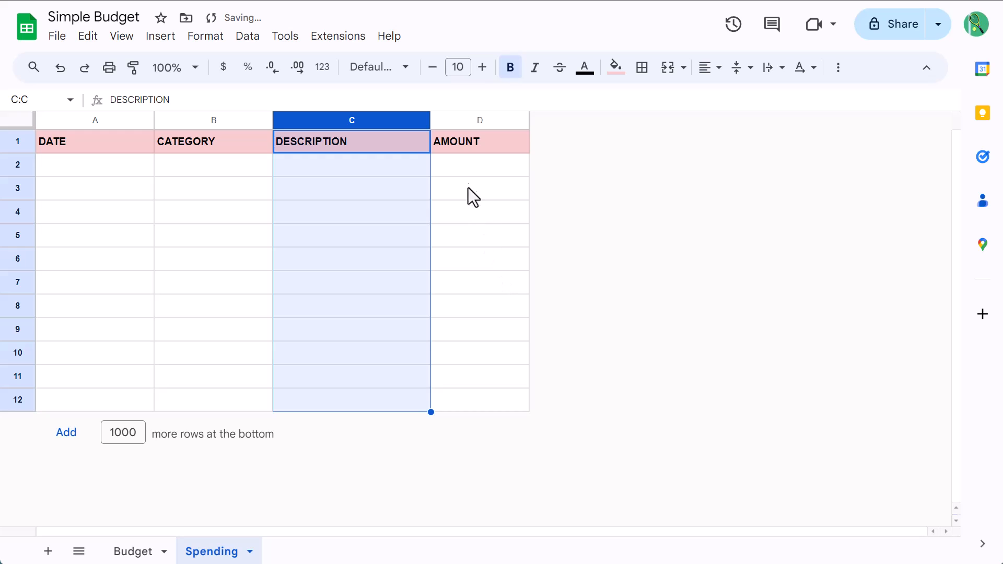
Center-align the AMOUNT column and apply the Number format to it.
{"action": "left_click", "coordinate": [451, 122]}
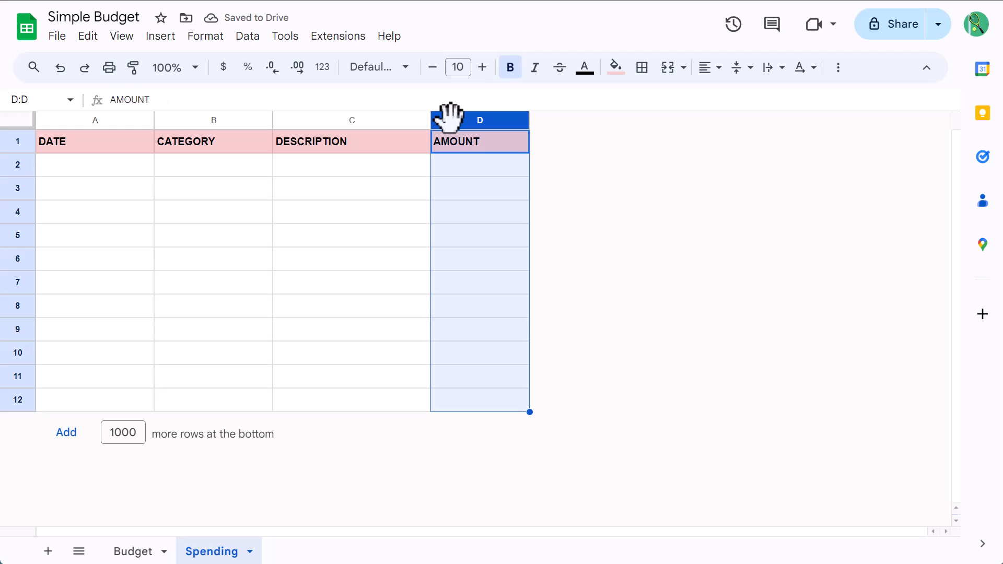
{"action": "left_click", "coordinate": [717, 69]}
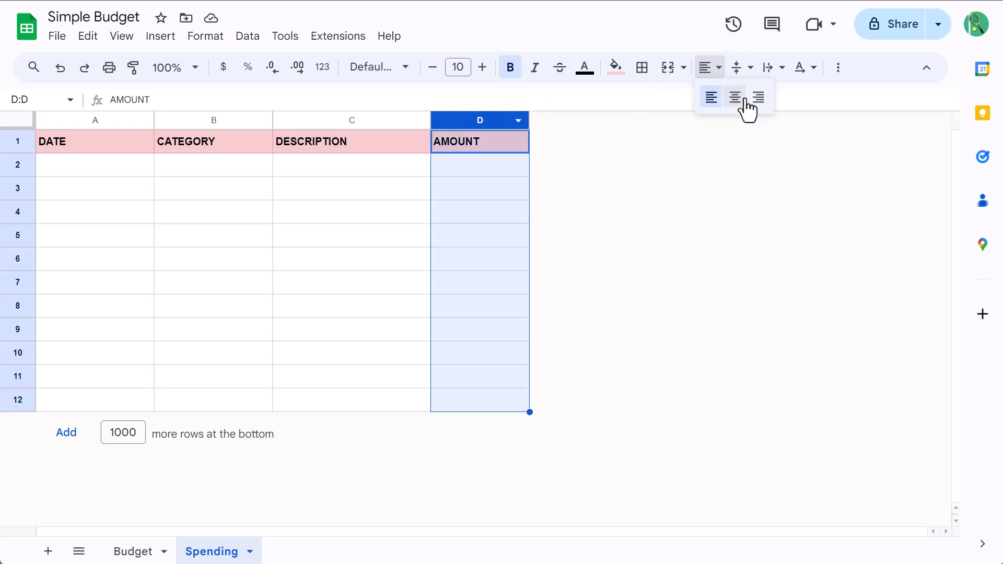
{"action": "left_click", "coordinate": [736, 98]}
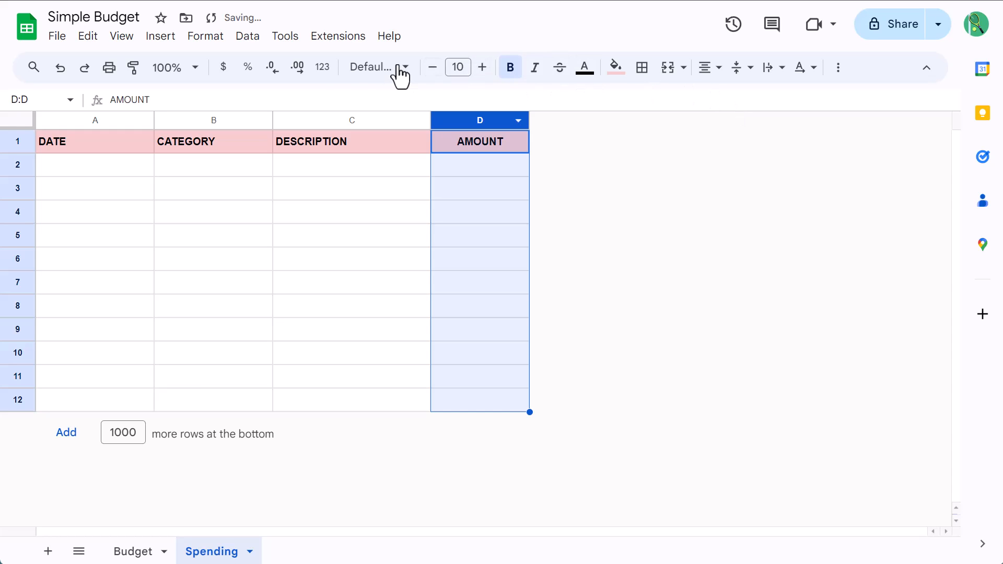
{"action": "left_click", "coordinate": [324, 69]}
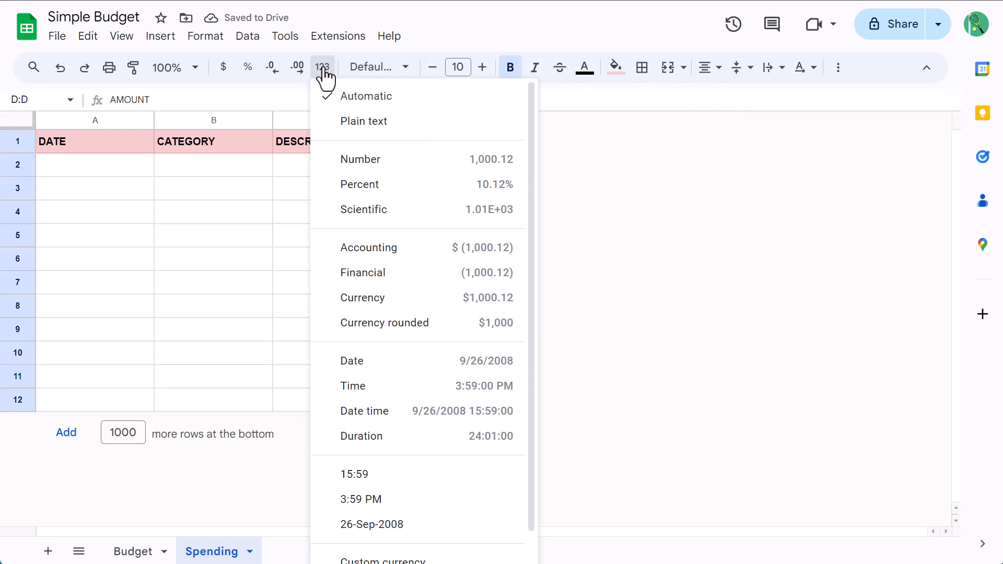
{"action": "left_click", "coordinate": [365, 161]}
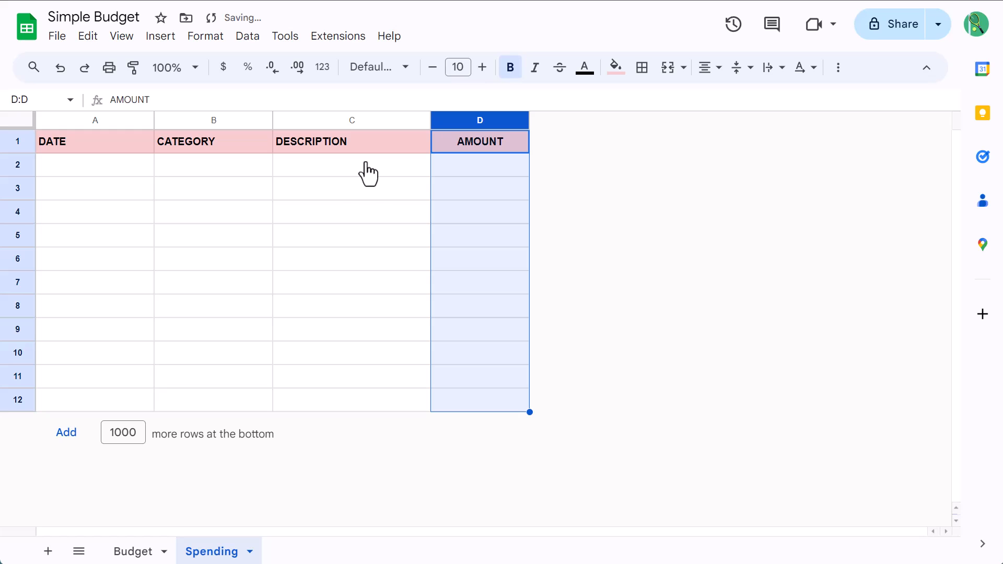
Set the width of the DATE column to 125 pixels and apply the Date format to it.
{"action": "left_click", "coordinate": [100, 116]}
{"action": "right_click", "coordinate": [107, 115]}
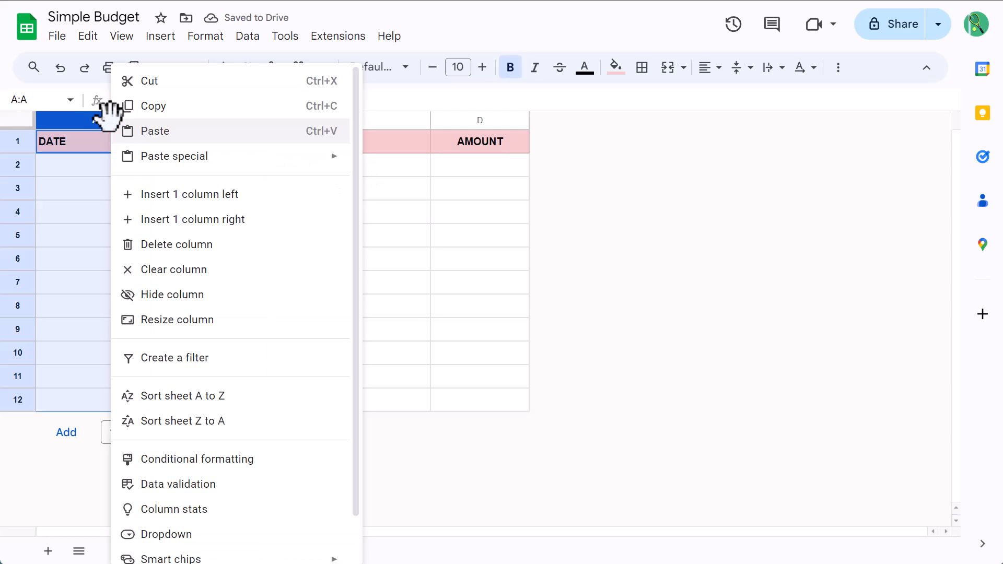
{"action": "left_click", "coordinate": [180, 328]}
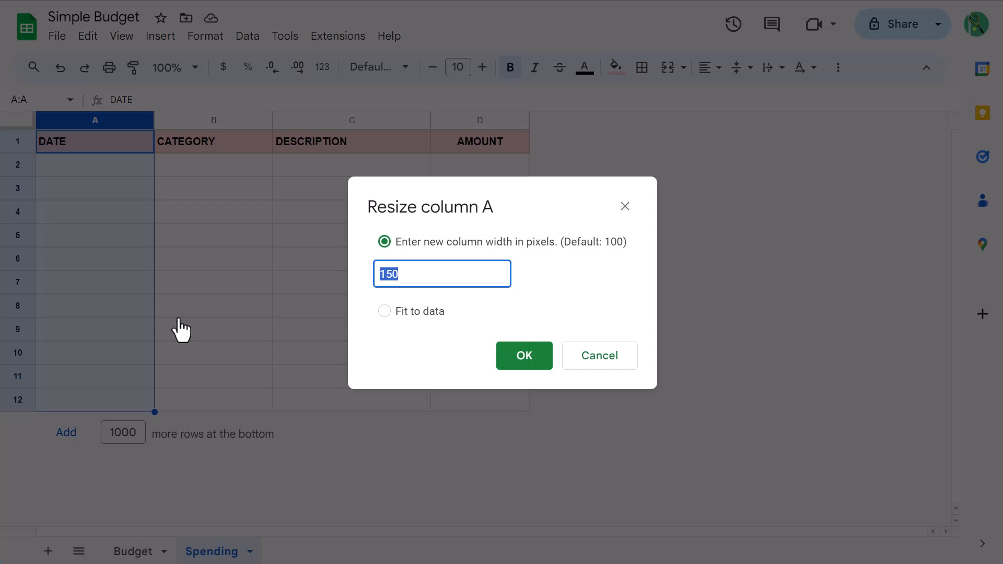
{"action": "type", "text": "125"}
{"action": "left_click", "coordinate": [517, 356]}
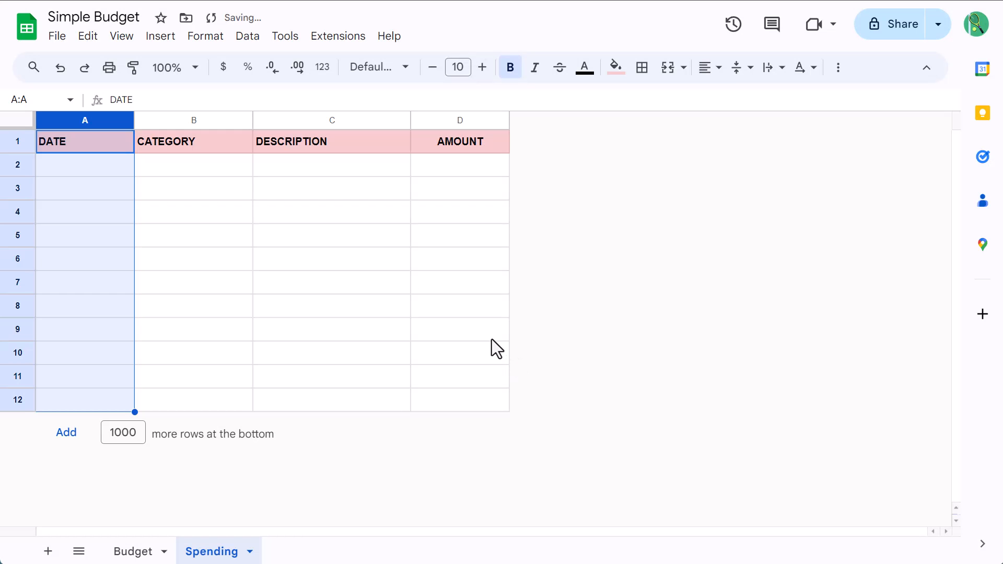
{"action": "left_click", "coordinate": [323, 68]}
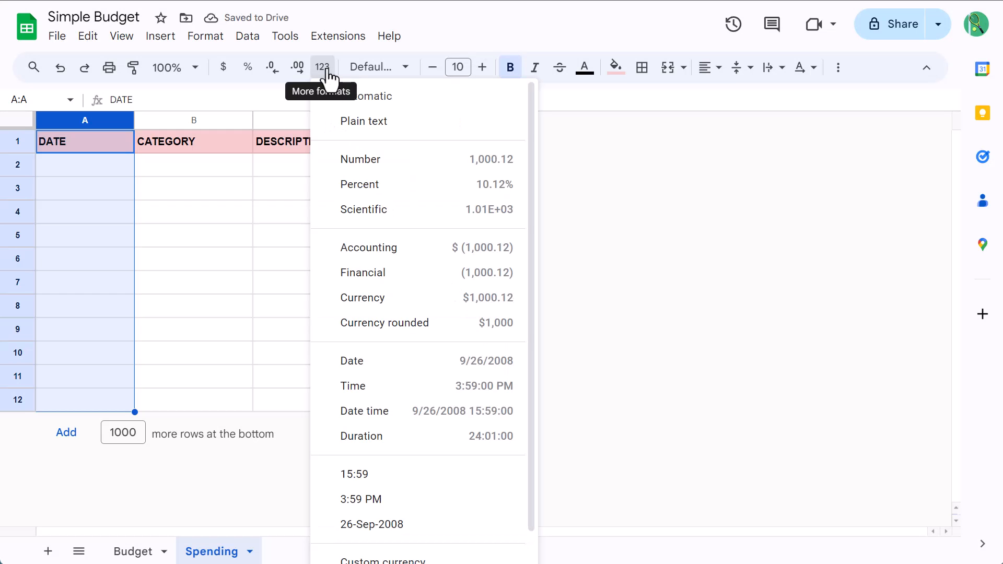
{"action": "left_click", "coordinate": [387, 361]}
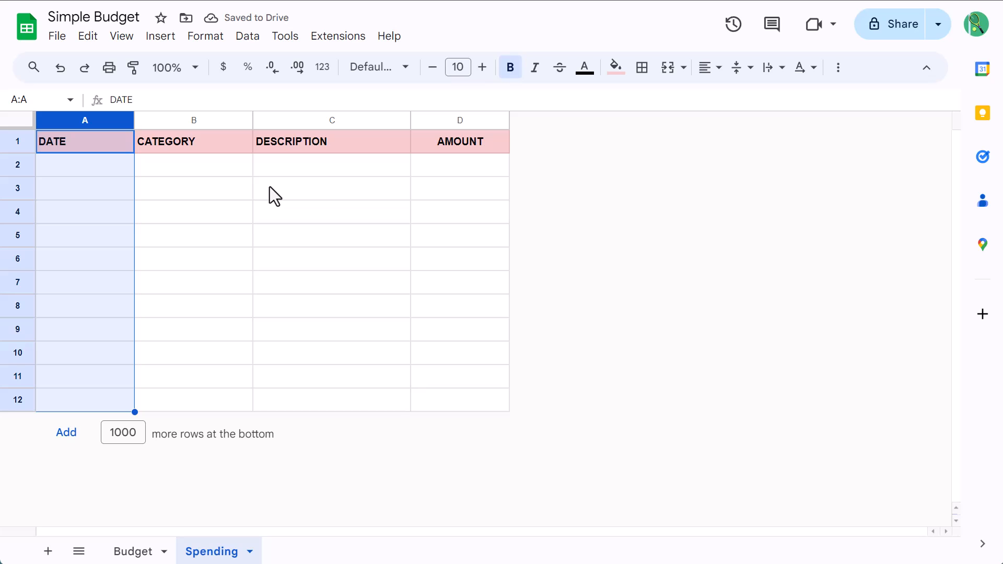
{"action": "left_click", "coordinate": [219, 167]}
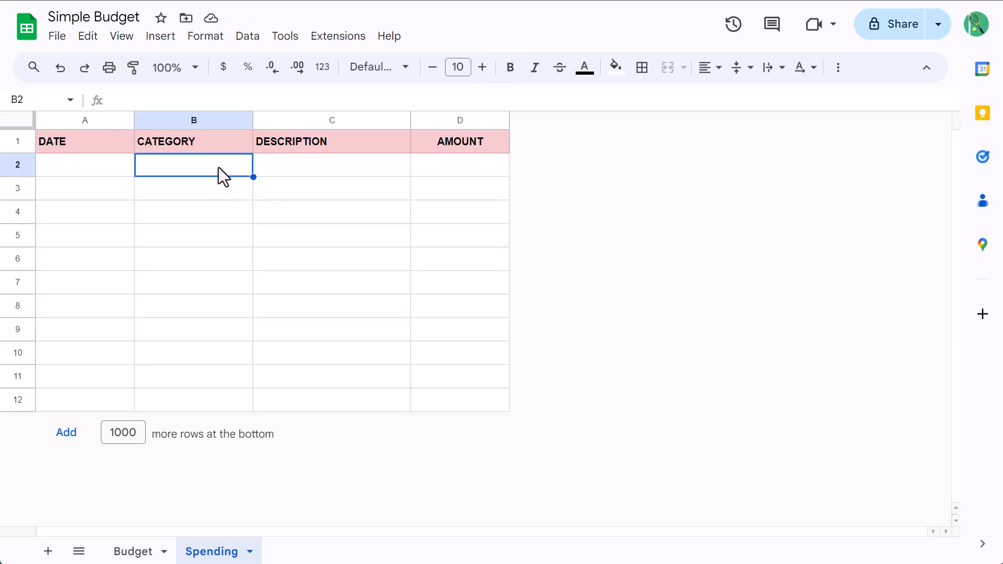
{"action": "left_click", "coordinate": [221, 193]}
{"action": "left_click", "coordinate": [227, 217]}
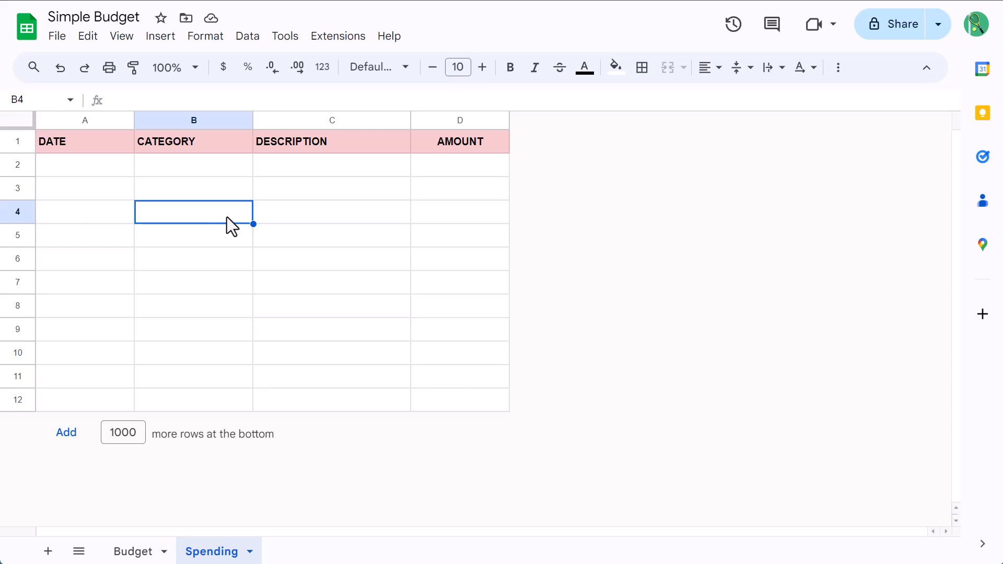
Add a data validation rule to Spending cells B2:B12 as a Dropdown (from a range) with =categoryList as the source.
{"action": "left_click_drag", "start_coordinate": [218, 164], "coordinate": [218, 407]}
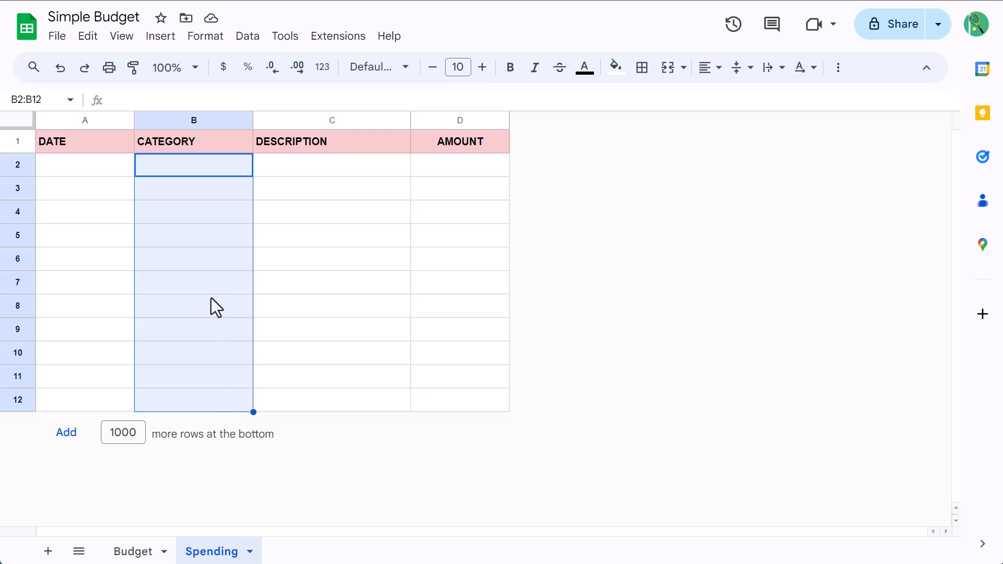
{"action": "left_click", "coordinate": [247, 37]}
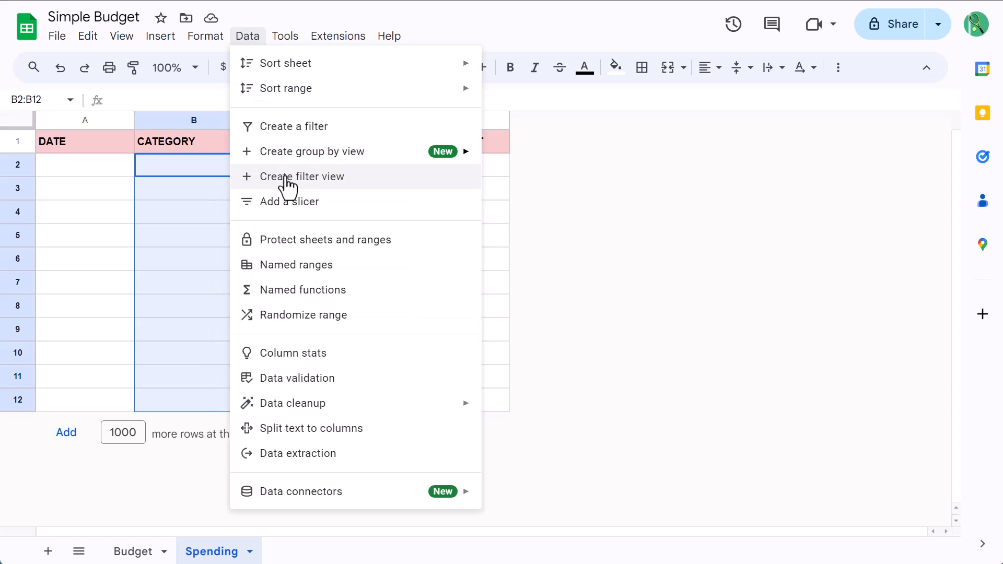
{"action": "left_click", "coordinate": [326, 385]}
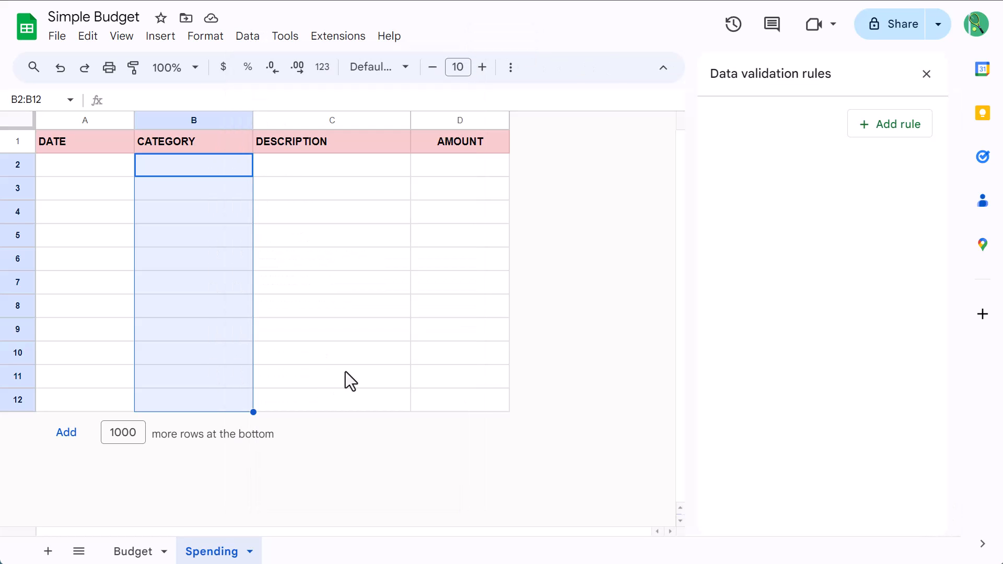
{"action": "left_click", "coordinate": [870, 128]}
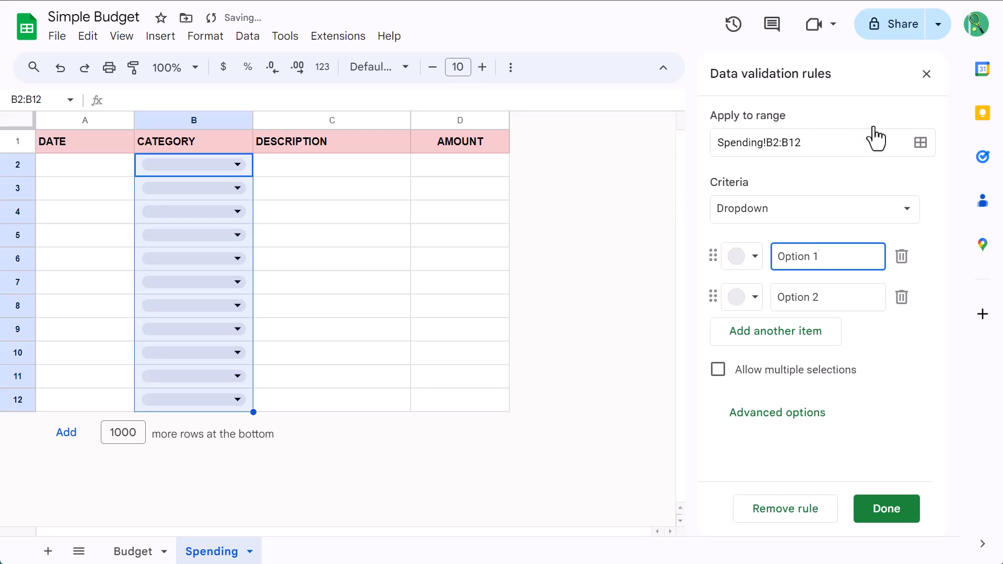
{"action": "left_click", "coordinate": [768, 221]}
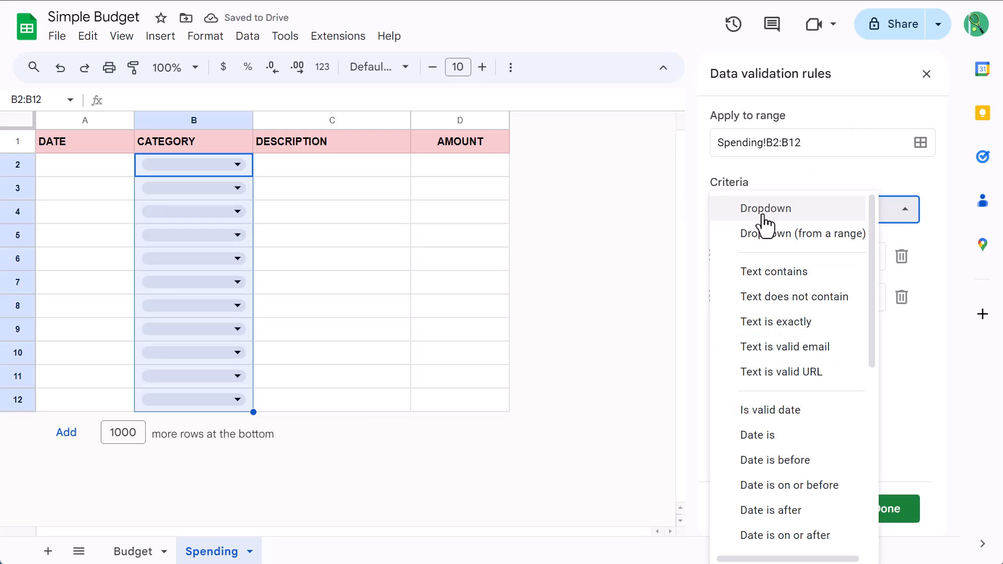
{"action": "left_click", "coordinate": [769, 236]}
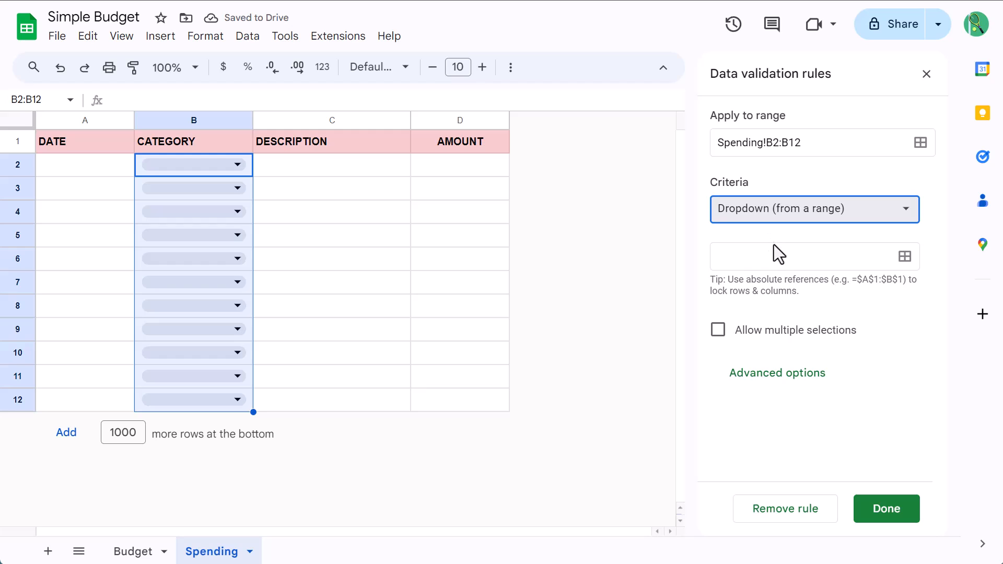
{"action": "left_click", "coordinate": [779, 258]}
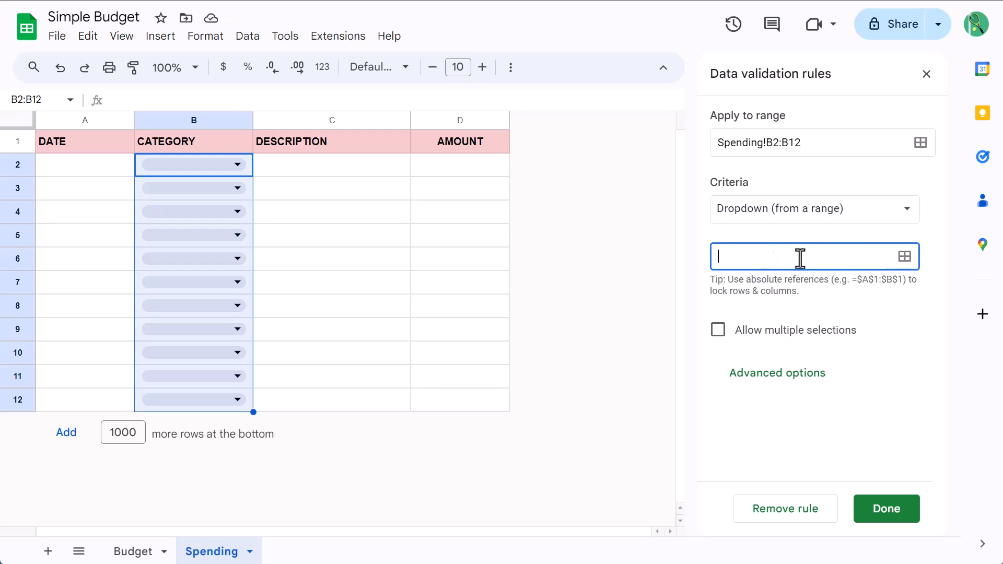
{"action": "type", "text": "=categoryList"}
Set the display style of the category dropdown rule to Arrow in its advanced options.
{"action": "scroll", "coordinate": [844, 258], "scroll_direction": "down", "scroll_amount": 2}
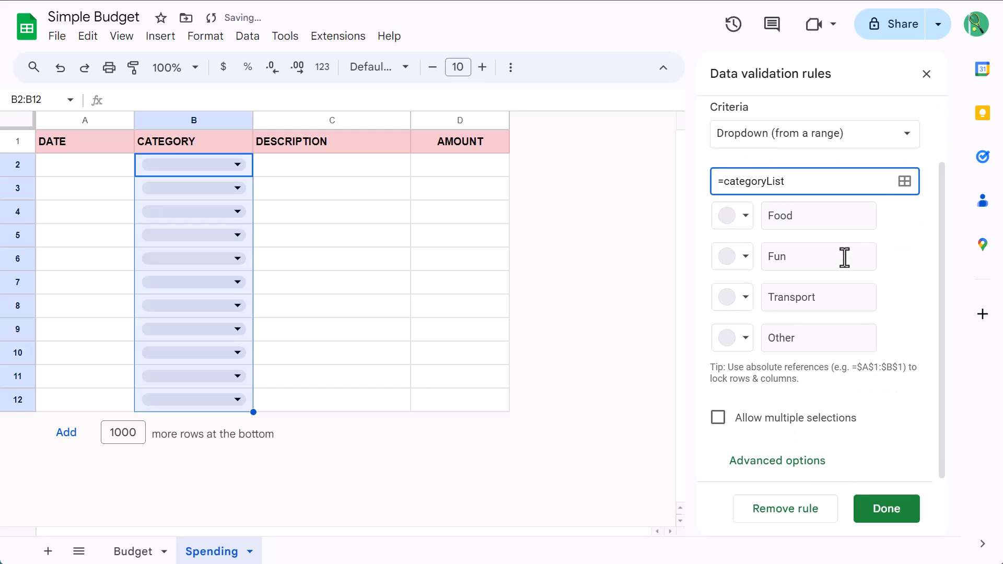
{"action": "left_click", "coordinate": [795, 469]}
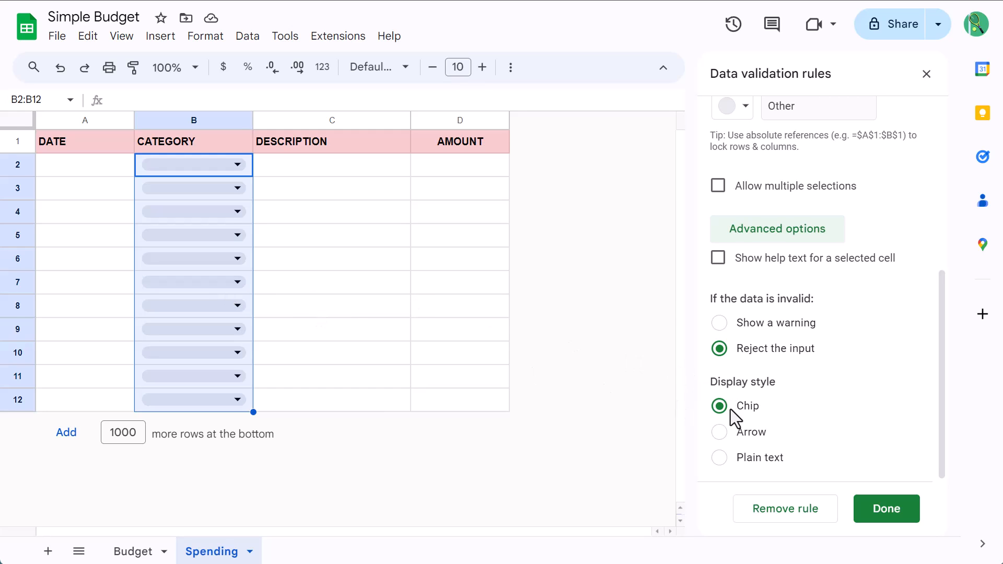
{"action": "left_click", "coordinate": [725, 433]}
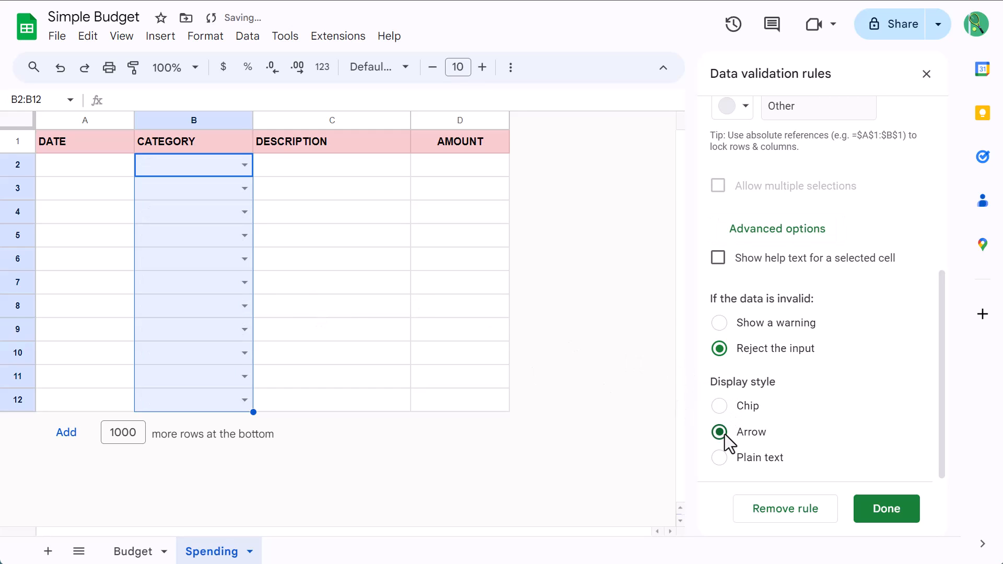
Save the dropdown rule for Spending cells B2:B12 and close the data validation rules.
{"action": "left_click", "coordinate": [875, 517]}
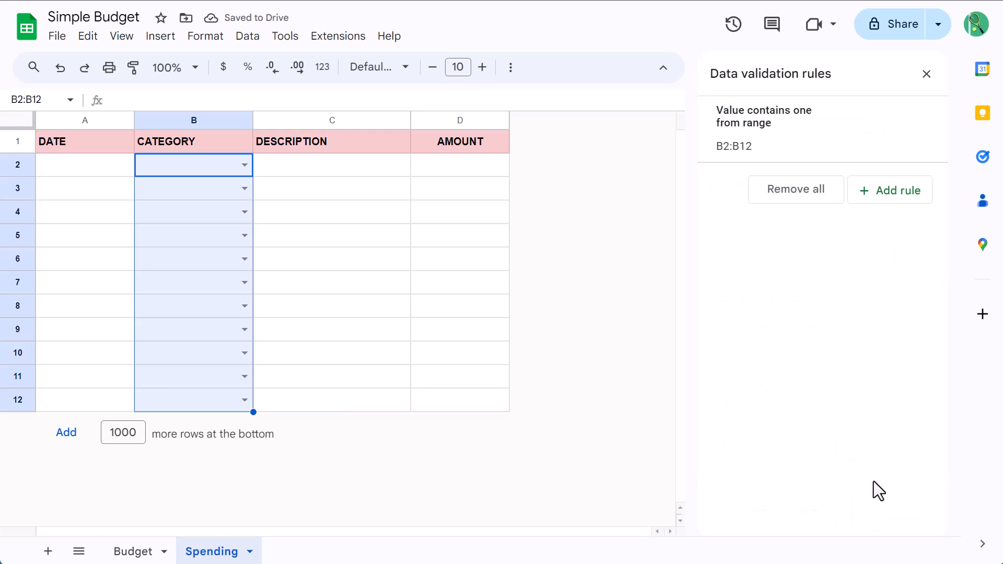
{"action": "left_click", "coordinate": [927, 75]}
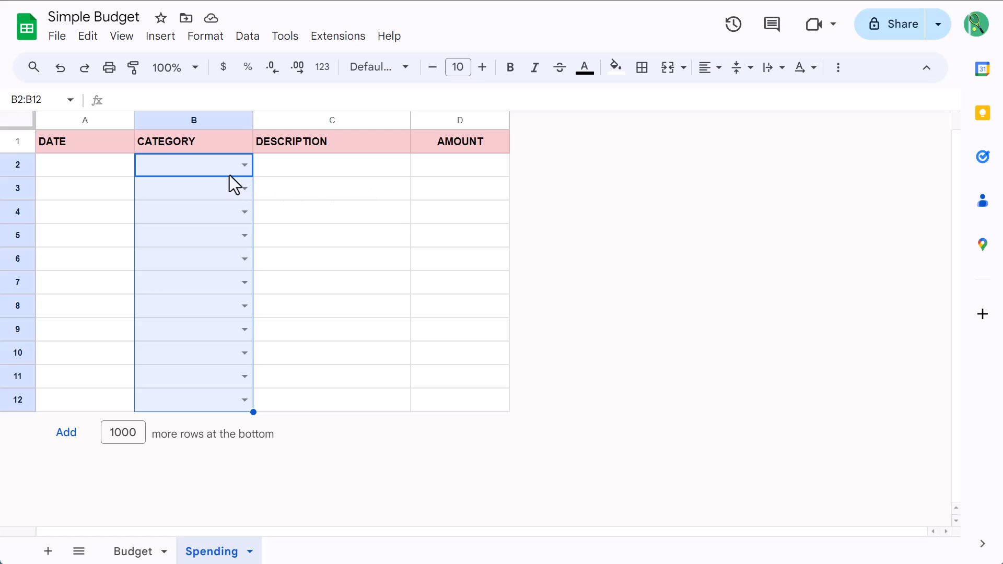
{"action": "left_click", "coordinate": [214, 171]}
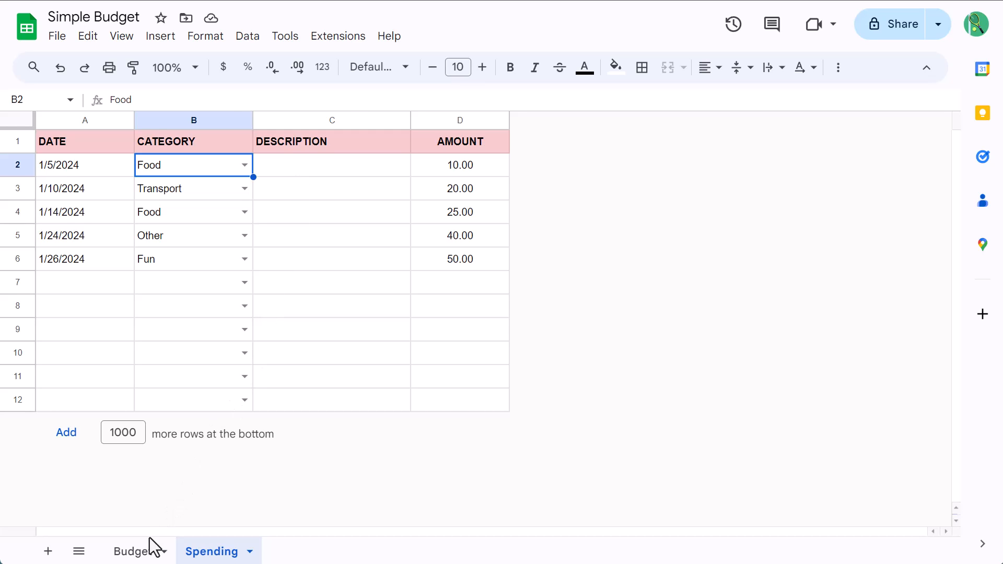
Start a SUMIFS formula in cell C2 of the Budget sheet with Spending!$D$2:$D as the sum range.
{"action": "left_click", "coordinate": [133, 550]}
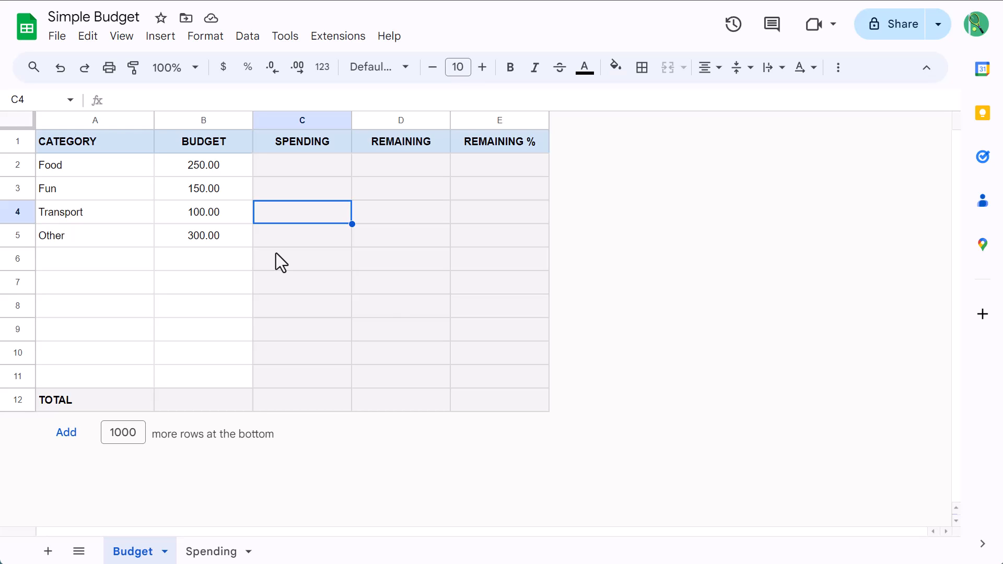
{"action": "left_click", "coordinate": [320, 163]}
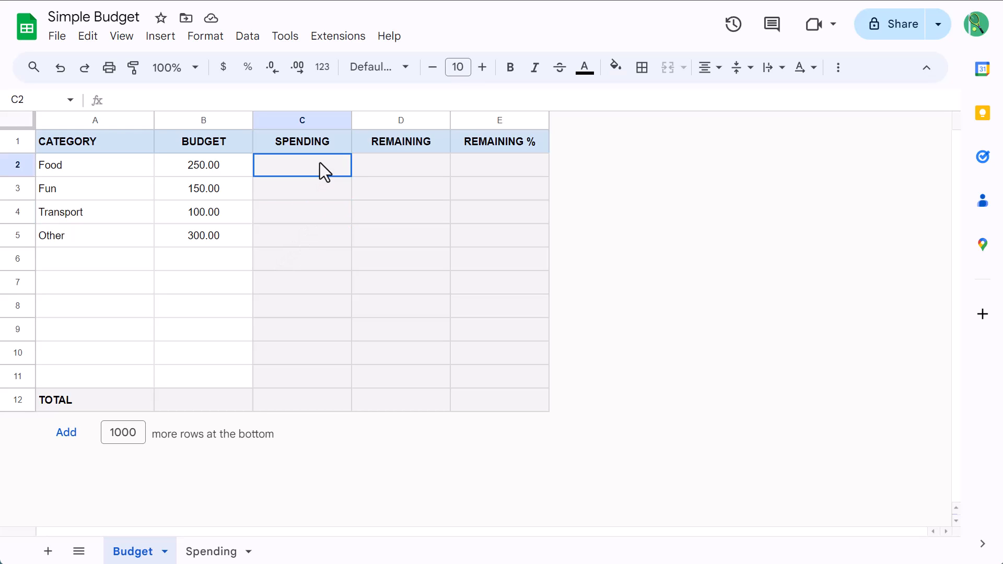
{"action": "left_click", "coordinate": [566, 101]}
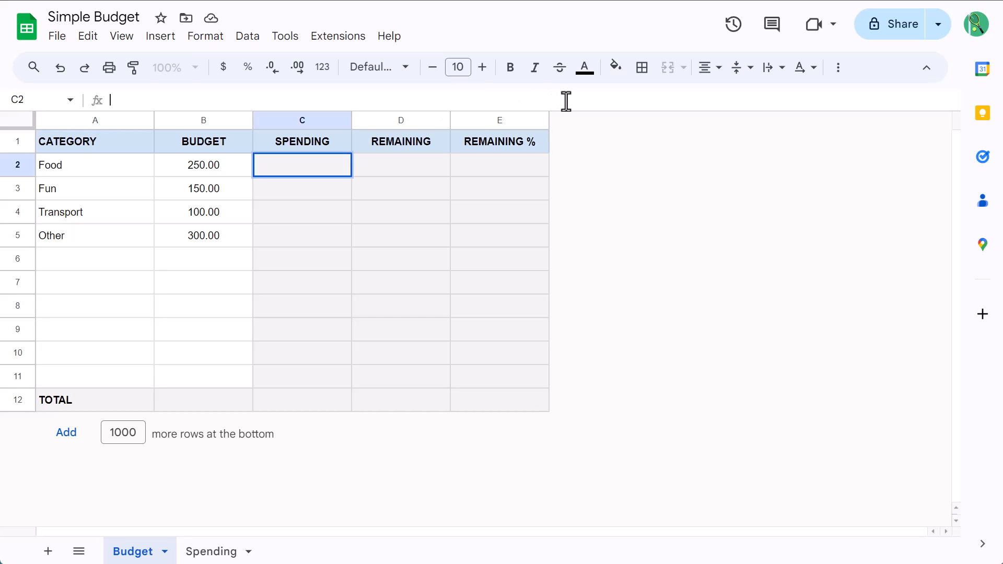
{"action": "type", "text": "=sumifs"}
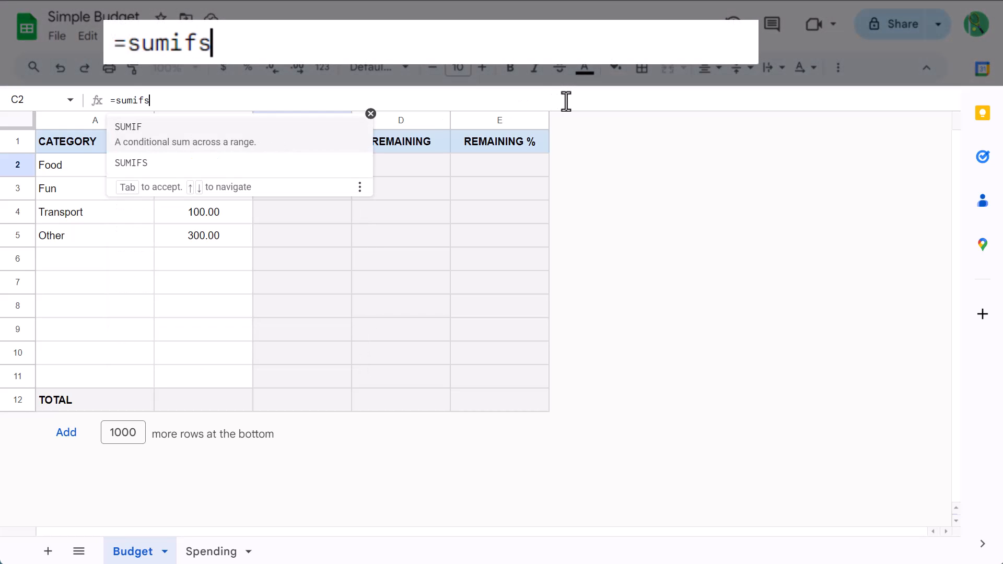
{"action": "key", "text": "Down"}
{"action": "key", "text": "Tab"}
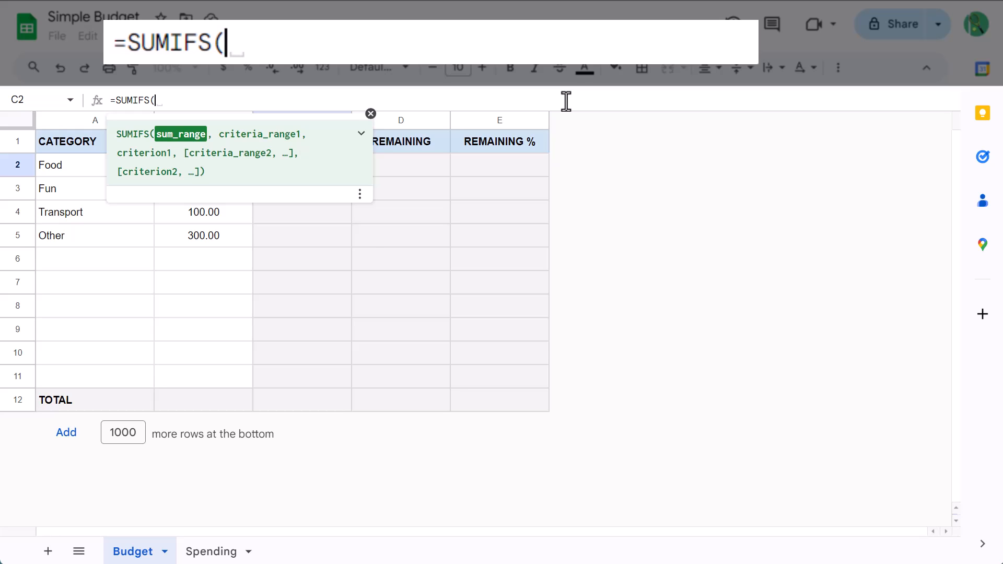
{"action": "type", "text": "Spending"}
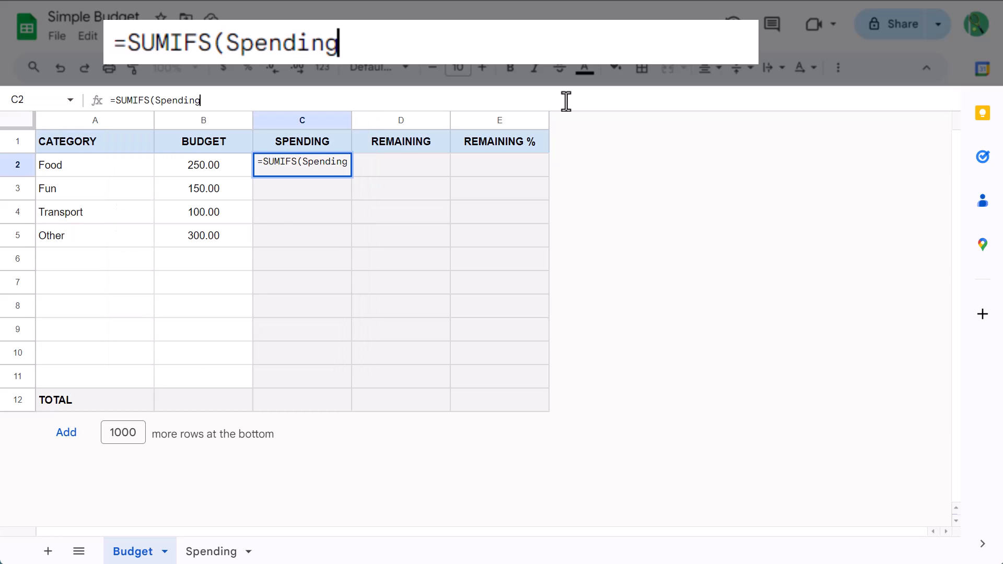
{"action": "type", "text": "!"}
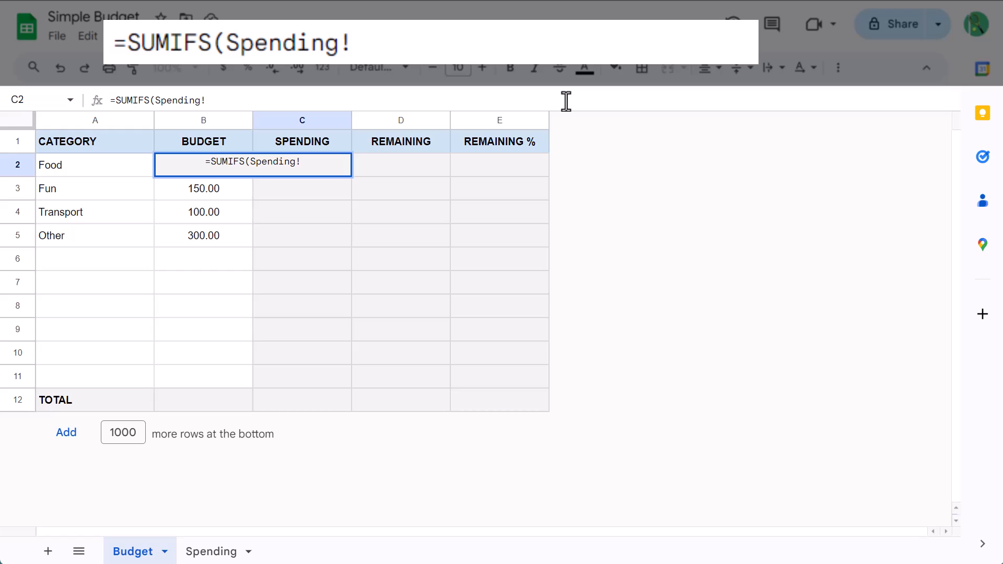
{"action": "type", "text": "$D$2"}
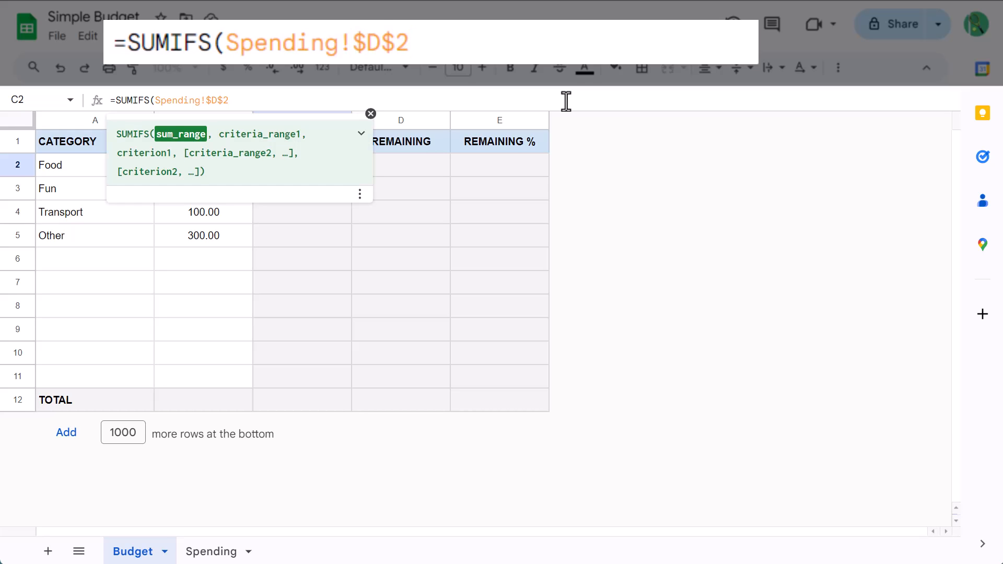
{"action": "type", "text": ":$D"}
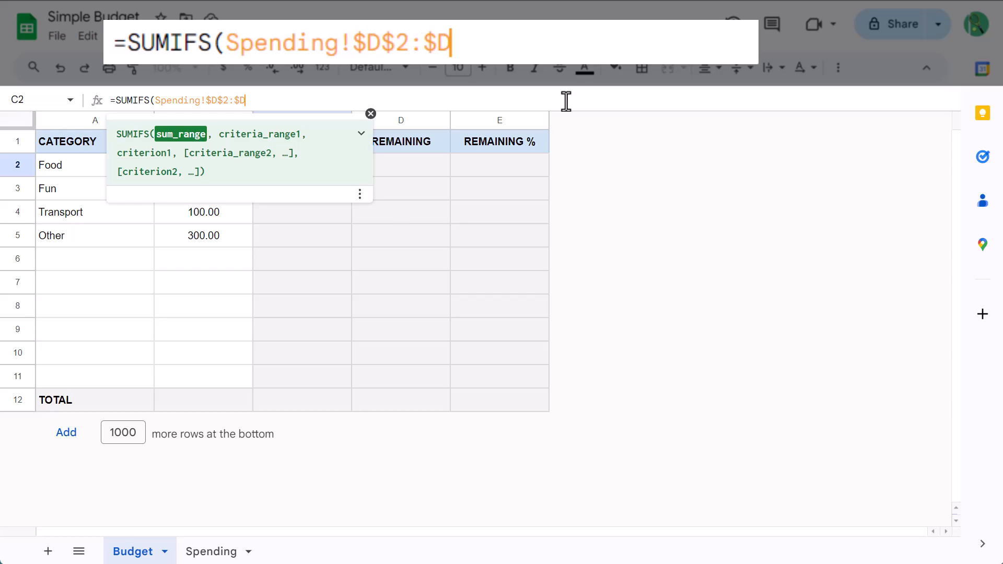
Complete the SUMIFS formula in C2 with Spending!$B$2:$B as the criteria range and A2 as the criterion.
{"action": "type", "text": ", "}
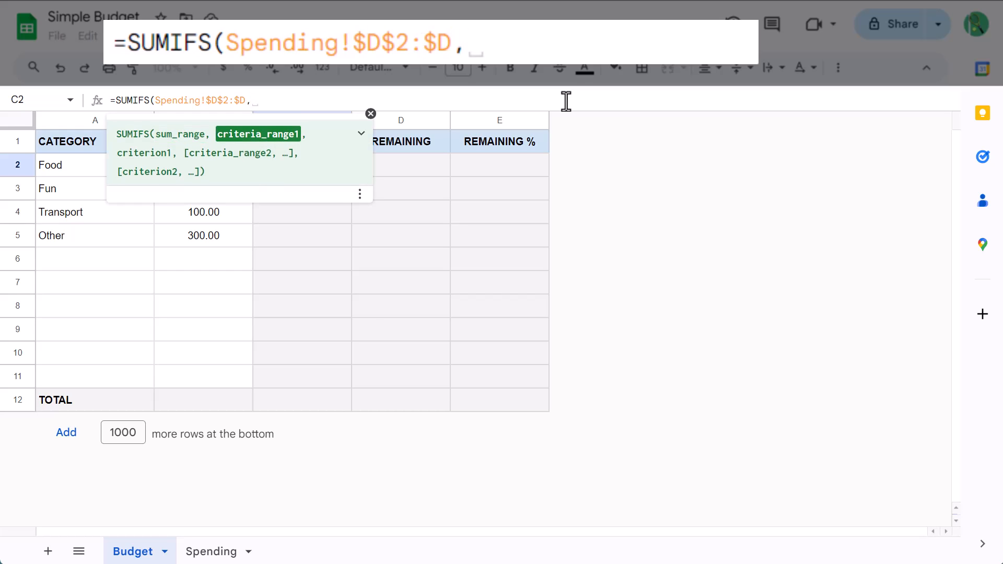
{"action": "type", "text": "Spending"}
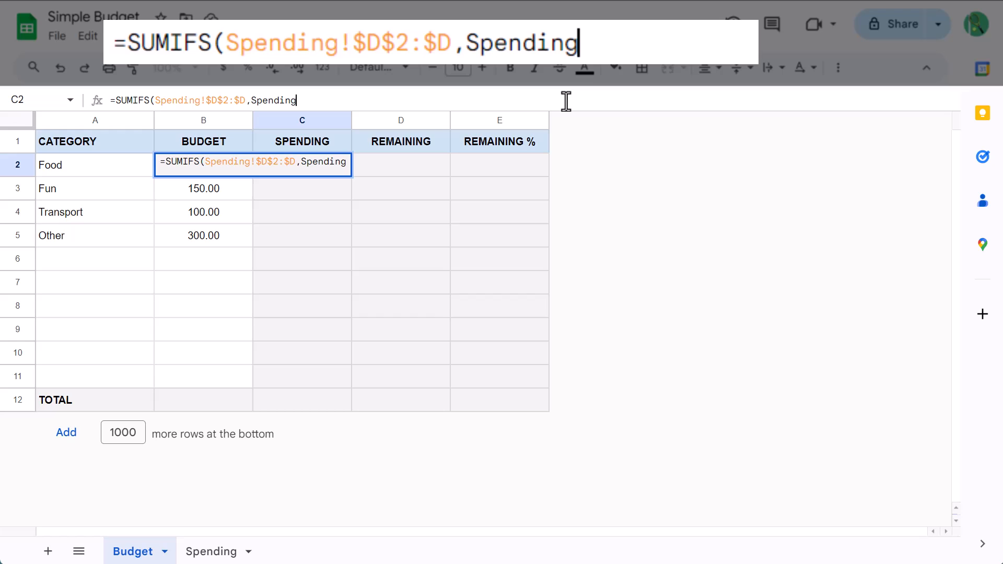
{"action": "type", "text": "!"}
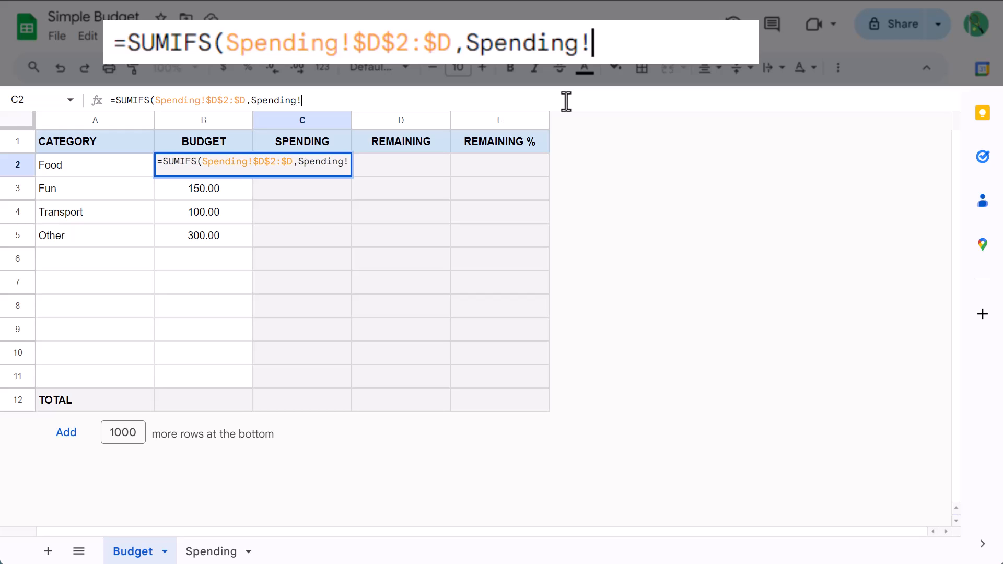
{"action": "type", "text": "$B"}
{"action": "type", "text": "$2:"}
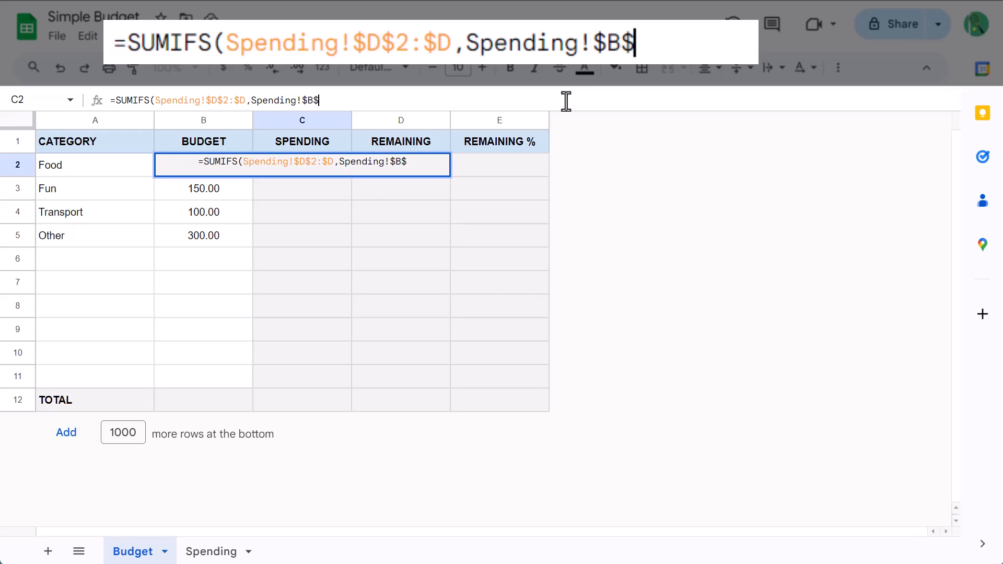
{"action": "type", "text": "$B, "}
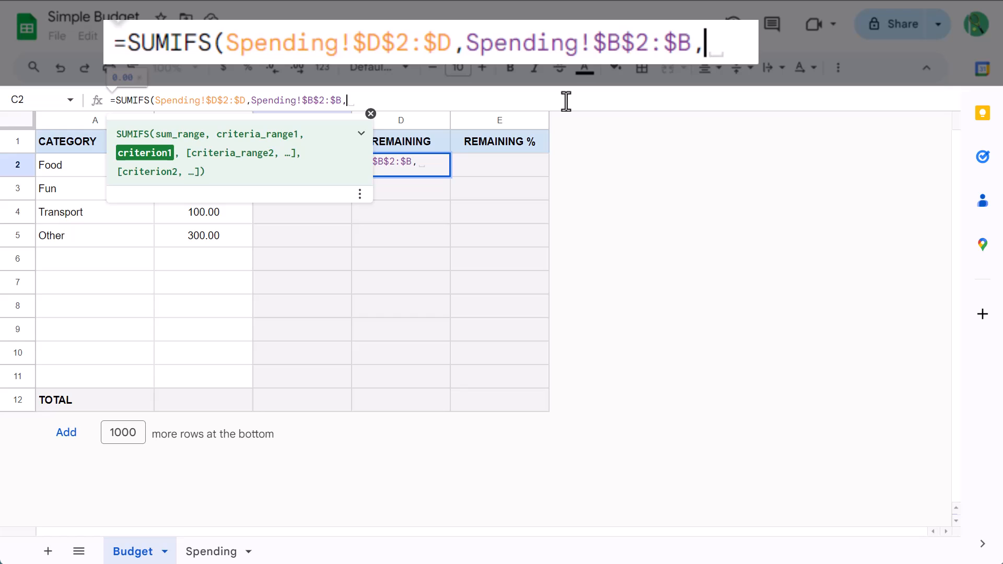
{"action": "type", "text": "A2"}
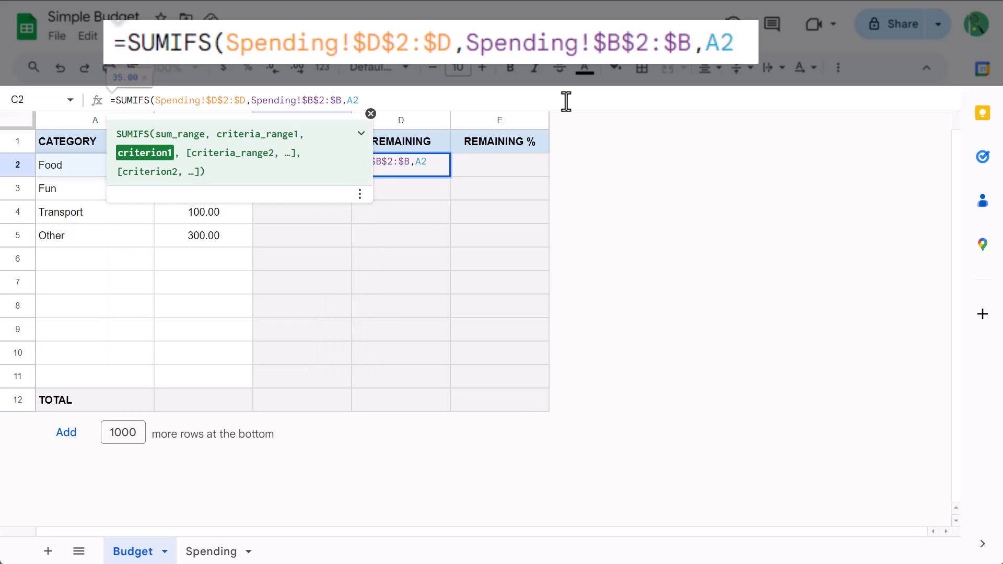
{"action": "type", "text": ")"}
{"action": "key", "text": "Return"}
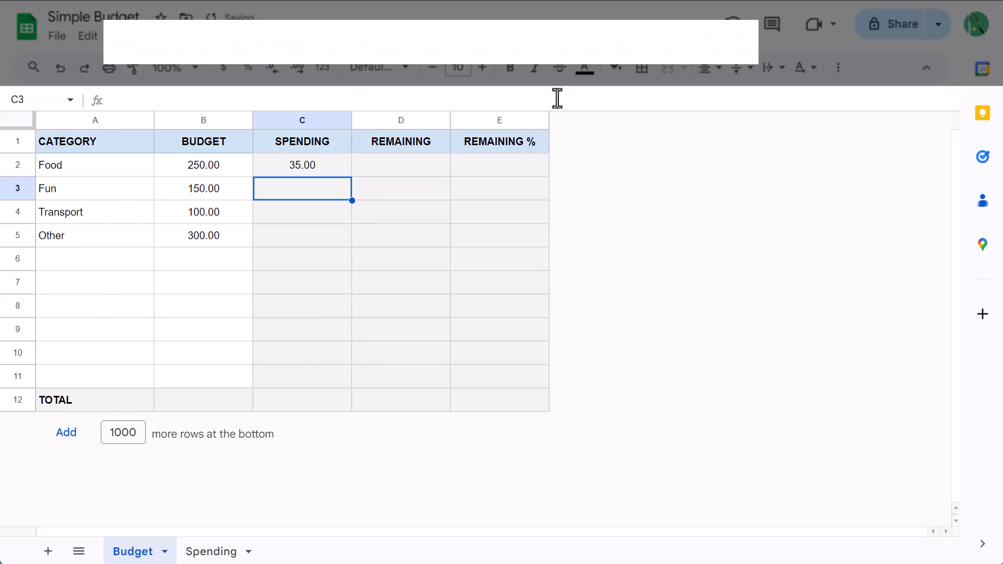
Fill the SUMIFS formula from C2 down through C11 in the SPENDING column.
{"action": "left_click", "coordinate": [333, 171]}
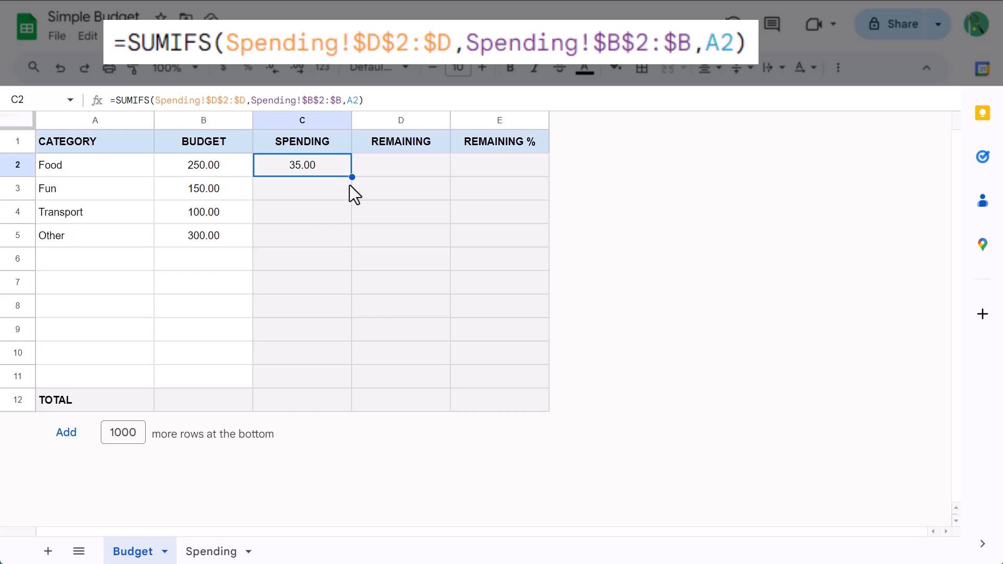
{"action": "left_click_drag", "start_coordinate": [352, 176], "coordinate": [354, 378]}
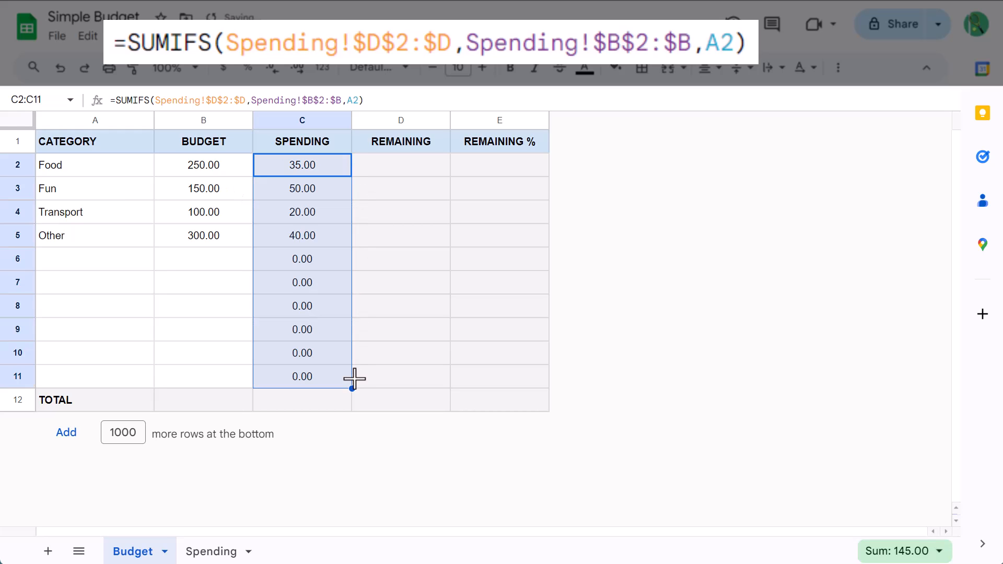
{"action": "left_click", "coordinate": [340, 372]}
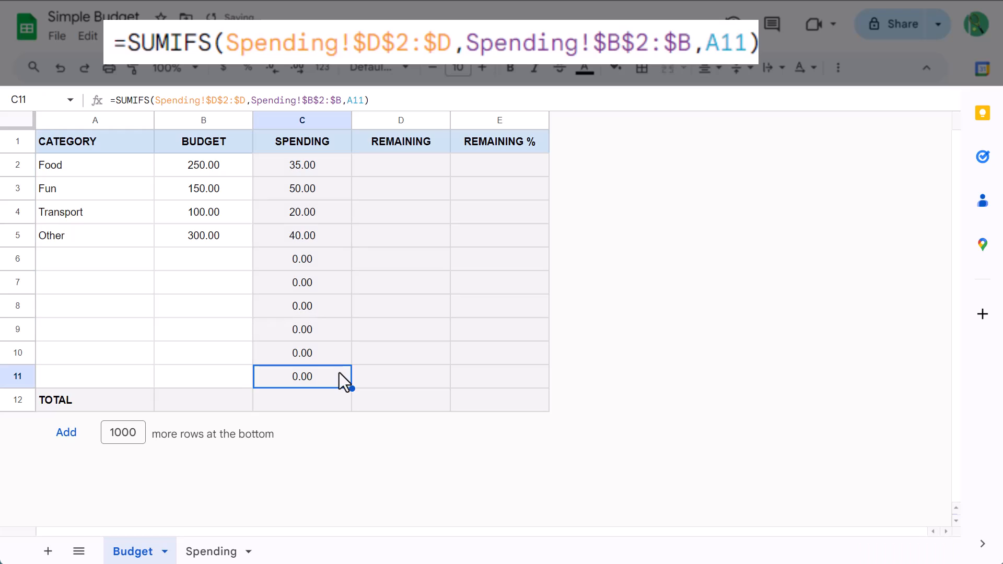
Enter the formula =B2-C2 in cell D2 to calculate the remaining budget for the Food category.
{"action": "left_click", "coordinate": [418, 180]}
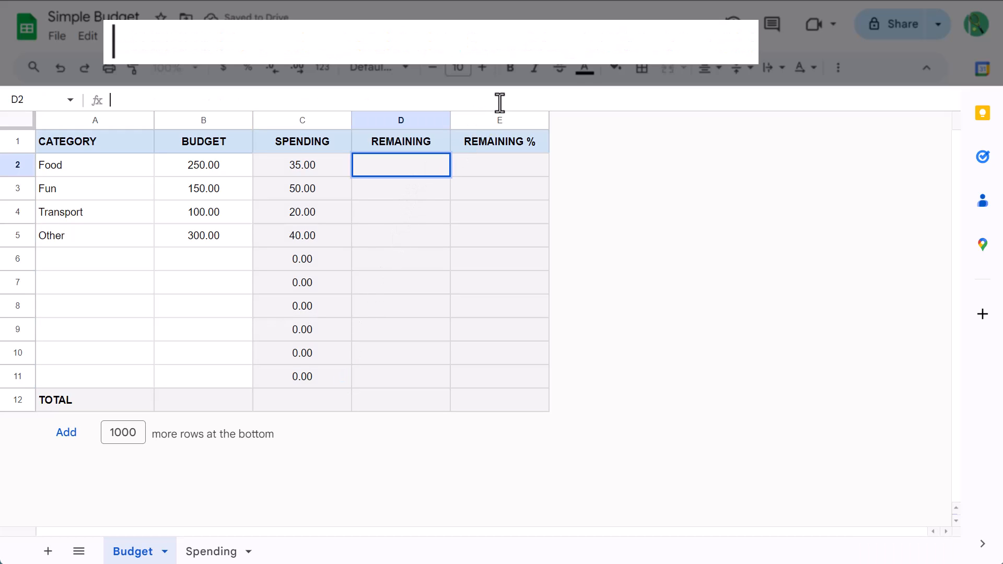
{"action": "type", "text": "="}
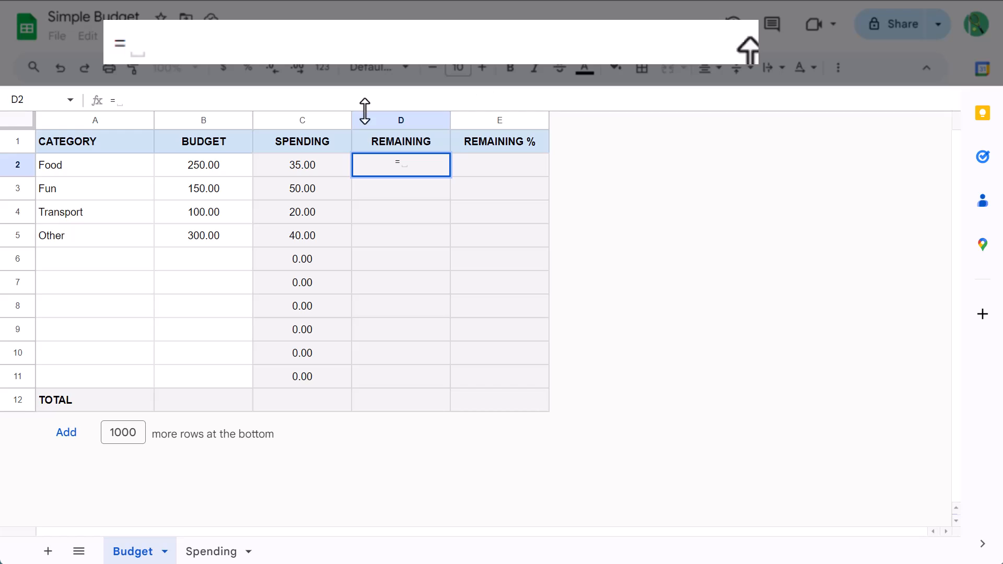
{"action": "left_click", "coordinate": [233, 167]}
{"action": "type", "text": "-"}
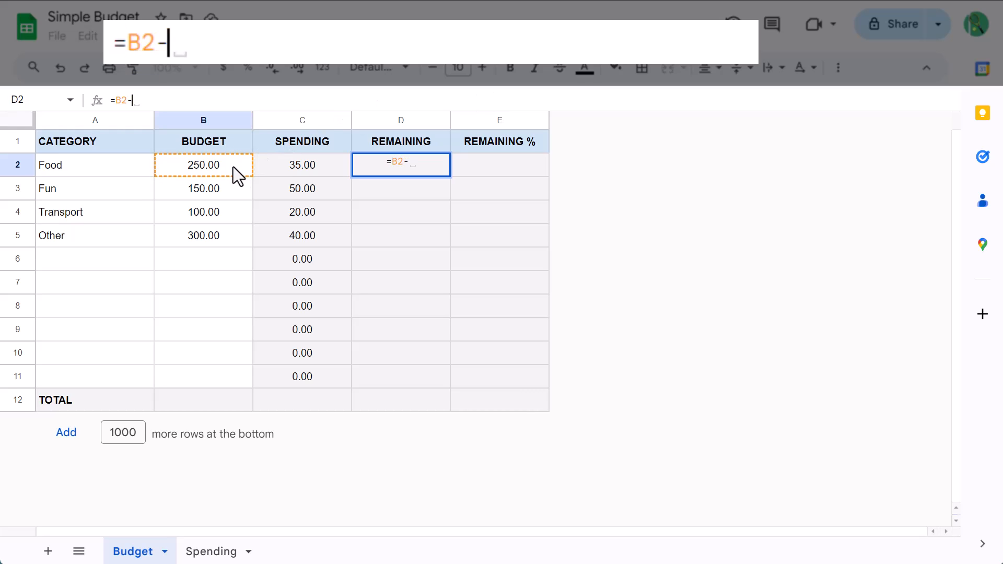
{"action": "left_click", "coordinate": [278, 168]}
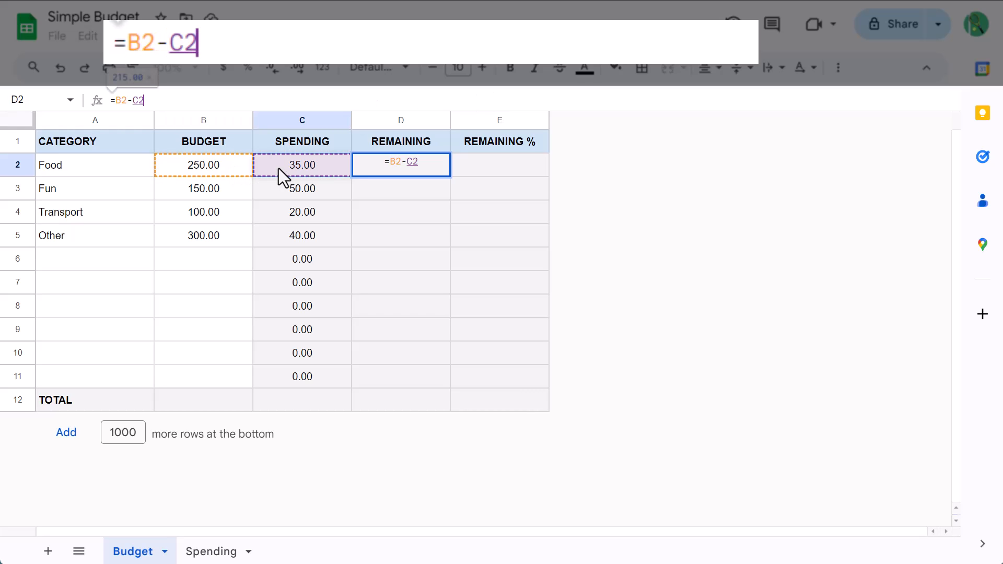
{"action": "key", "text": "Return"}
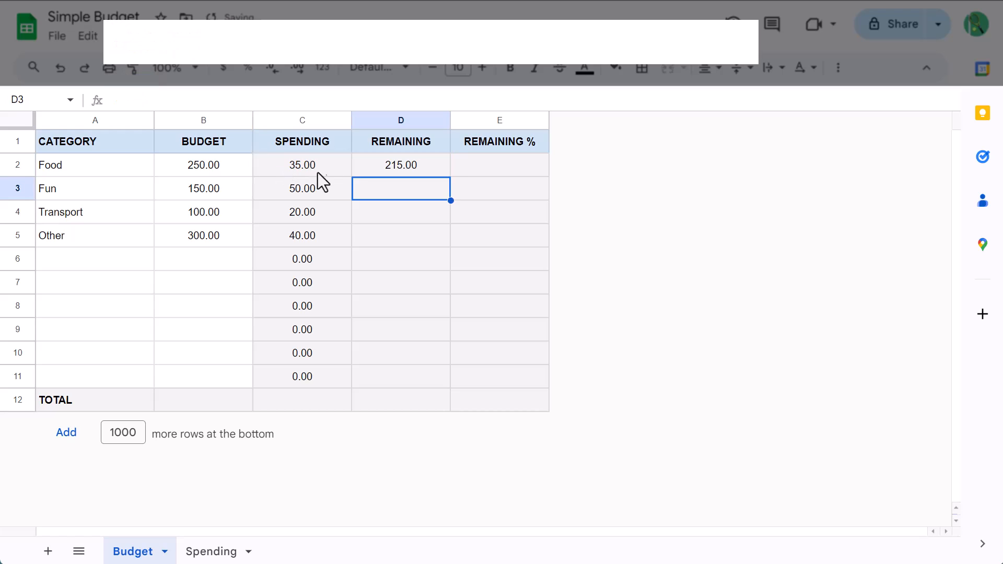
Fill the subtraction formula from D2 down through D11 in the REMAINING column.
{"action": "left_click", "coordinate": [375, 170]}
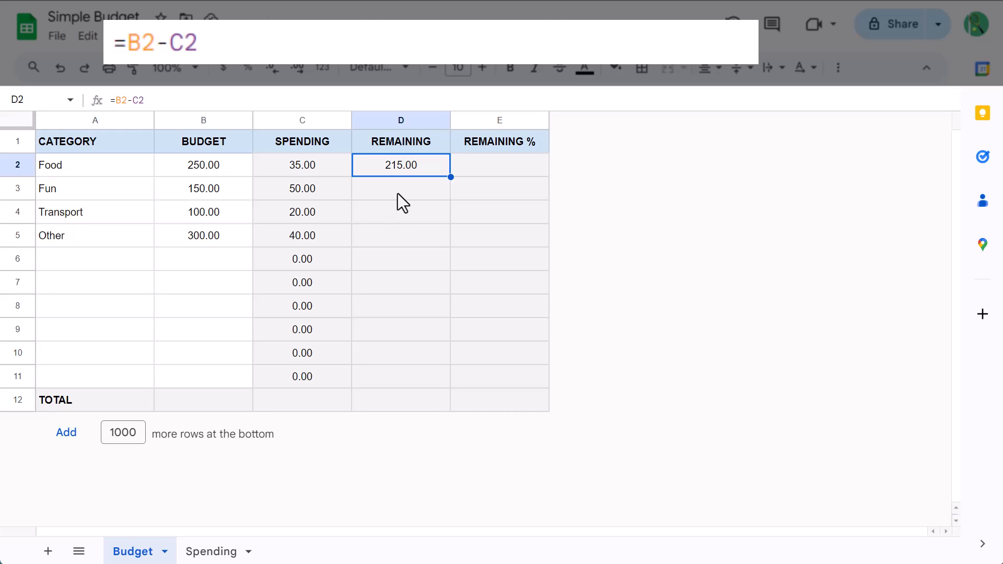
{"action": "left_click_drag", "start_coordinate": [452, 177], "coordinate": [452, 381]}
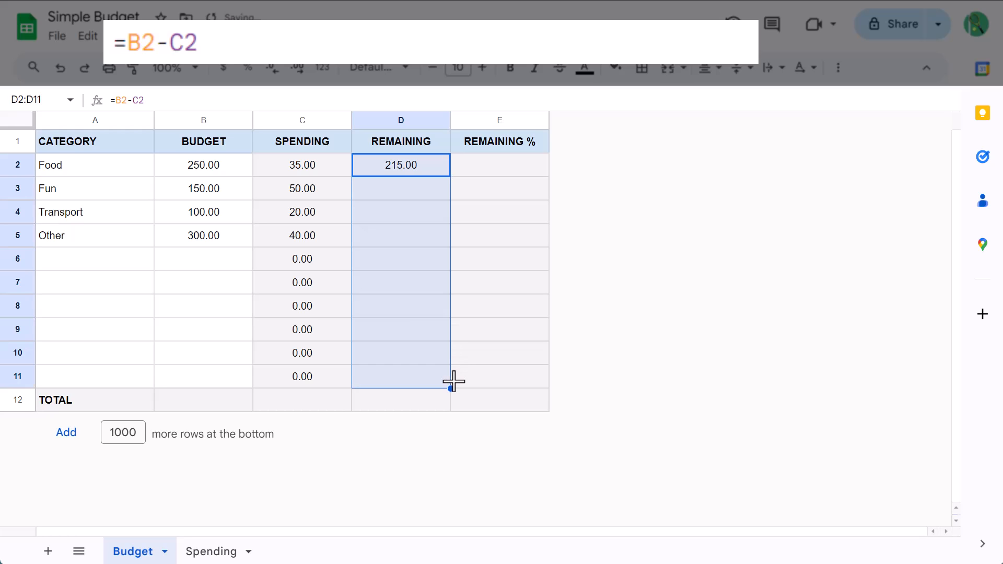
{"action": "left_click", "coordinate": [432, 376]}
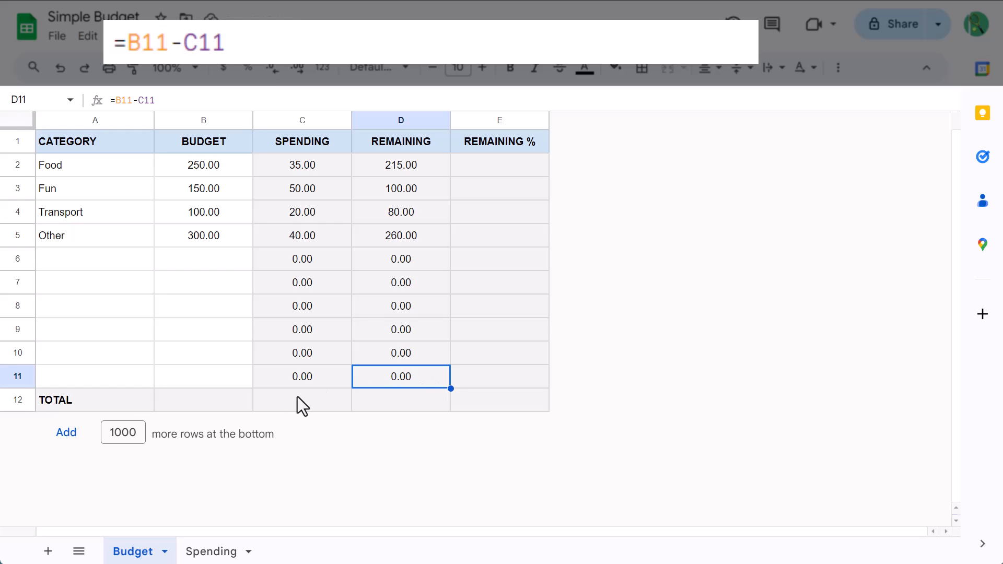
Enter =SUM(B2:B11) in the TOTAL row's cell B12 and fill the formula across through D12.
{"action": "left_click", "coordinate": [227, 400]}
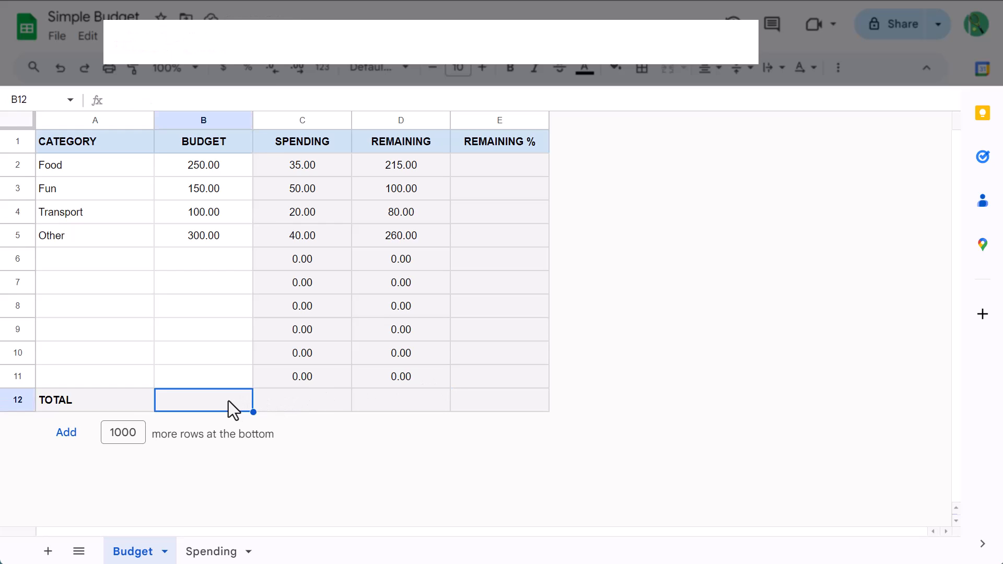
{"action": "left_click", "coordinate": [485, 99]}
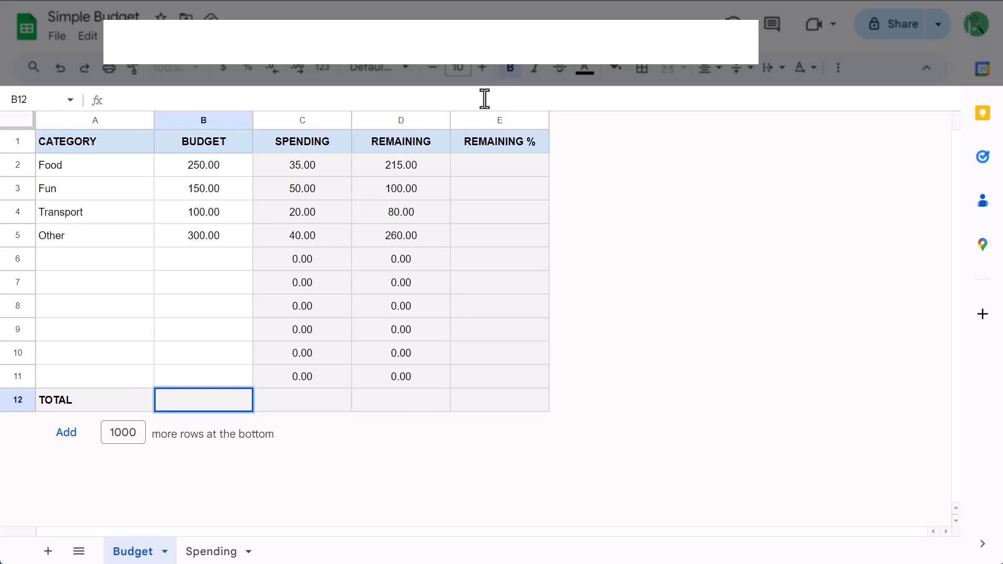
{"action": "type", "text": "=sum"}
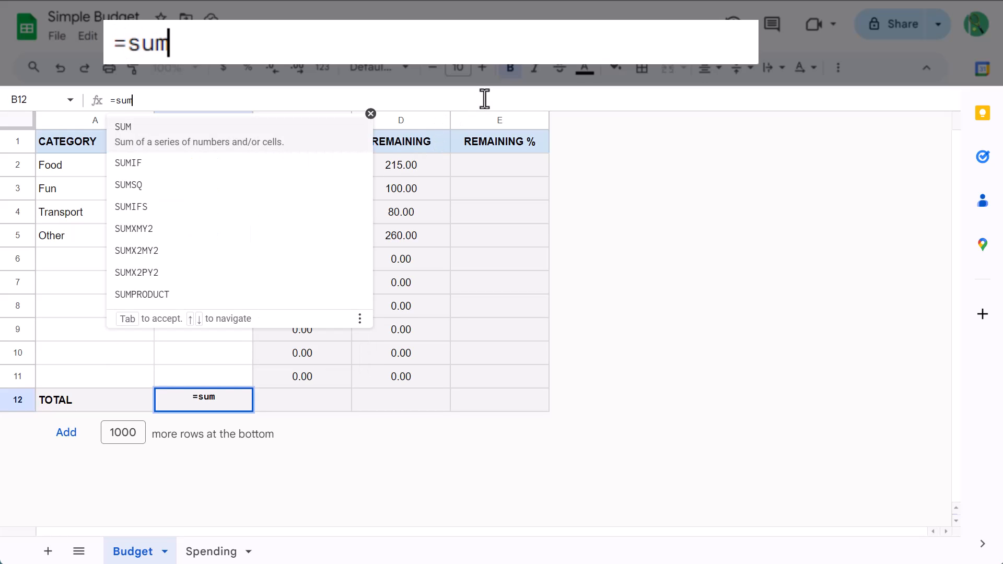
{"action": "key", "text": "Tab"}
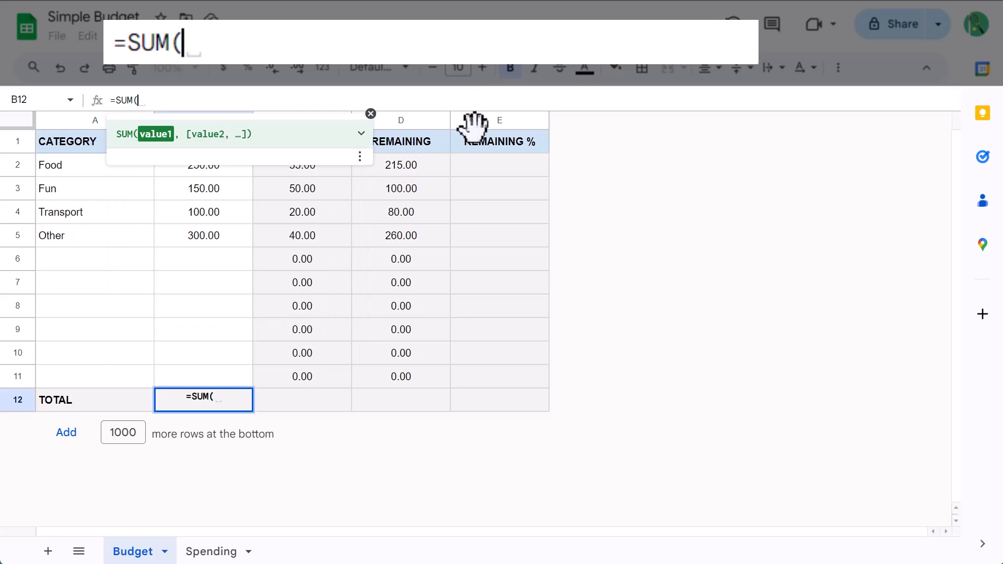
{"action": "left_click", "coordinate": [244, 173]}
{"action": "left_click_drag", "start_coordinate": [245, 173], "coordinate": [237, 375]}
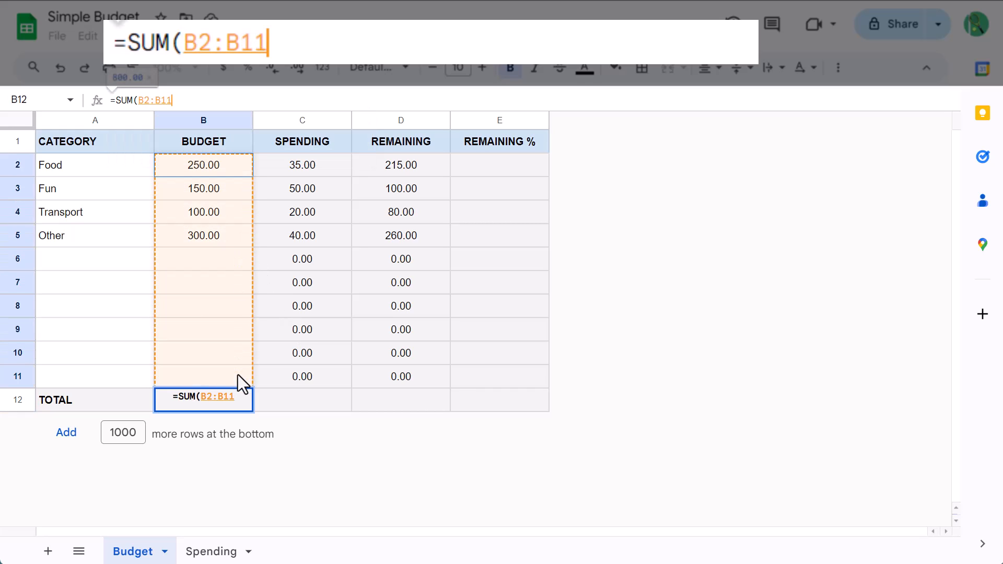
{"action": "type", "text": ")"}
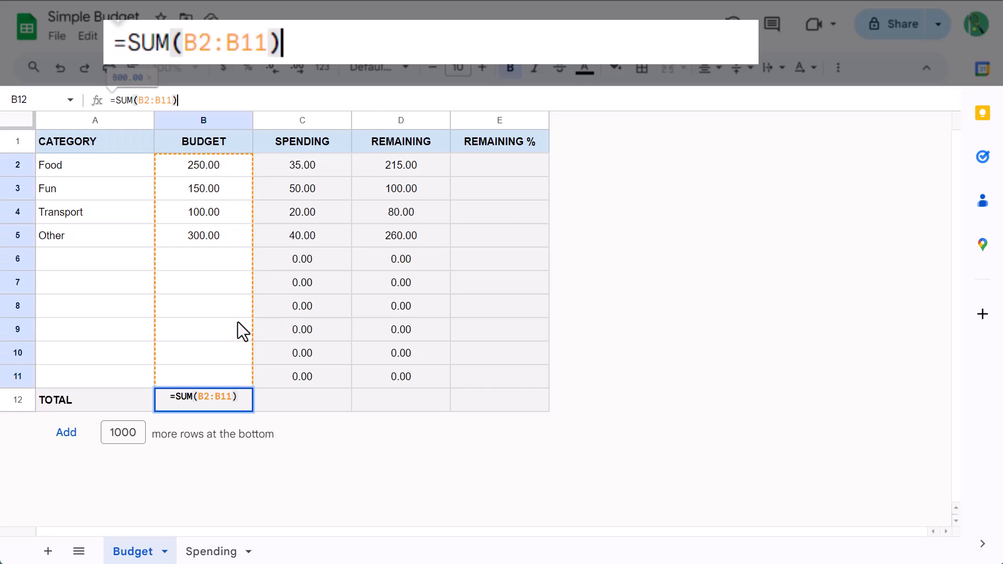
{"action": "key", "text": "Return"}
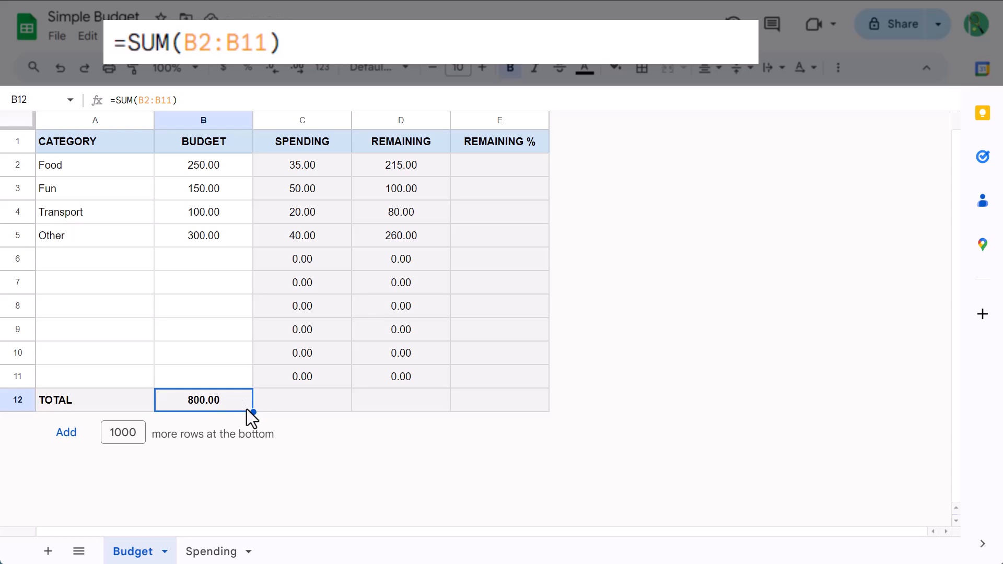
{"action": "left_click_drag", "start_coordinate": [253, 412], "coordinate": [449, 404]}
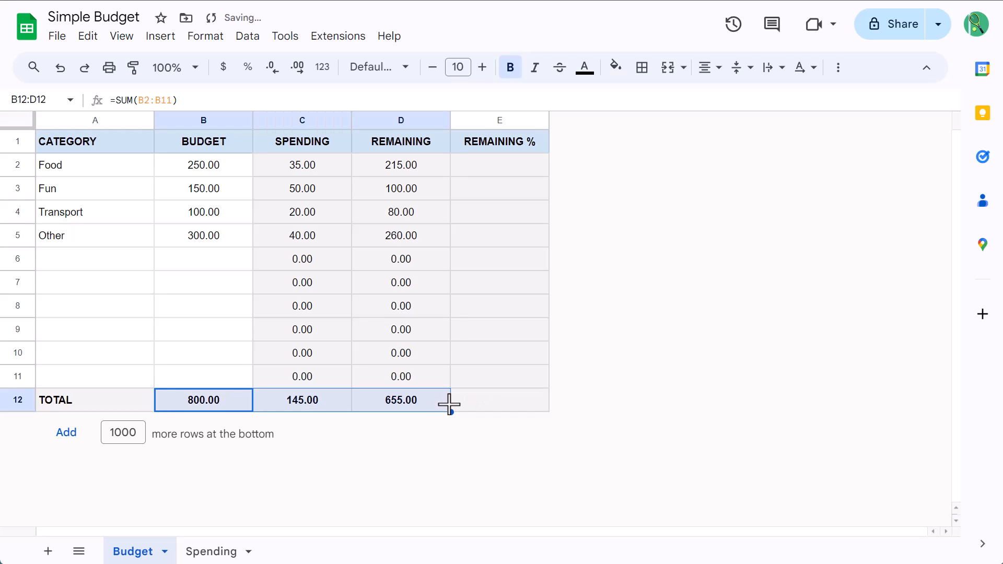
{"action": "left_click", "coordinate": [475, 373]}
Set the text color of the SPENDING values in C2:C12 to red.
{"action": "left_click_drag", "start_coordinate": [334, 168], "coordinate": [322, 415]}
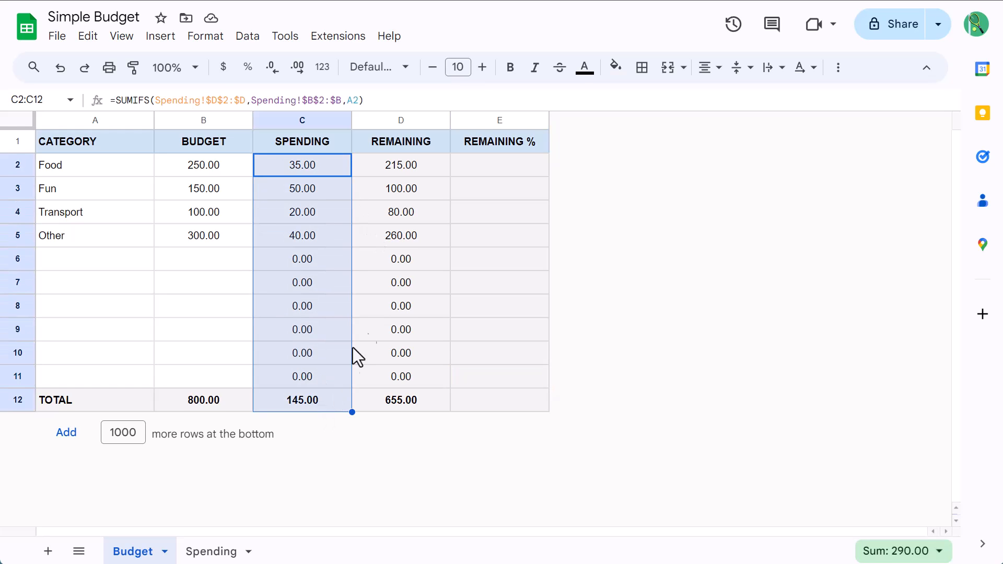
{"action": "left_click", "coordinate": [585, 67]}
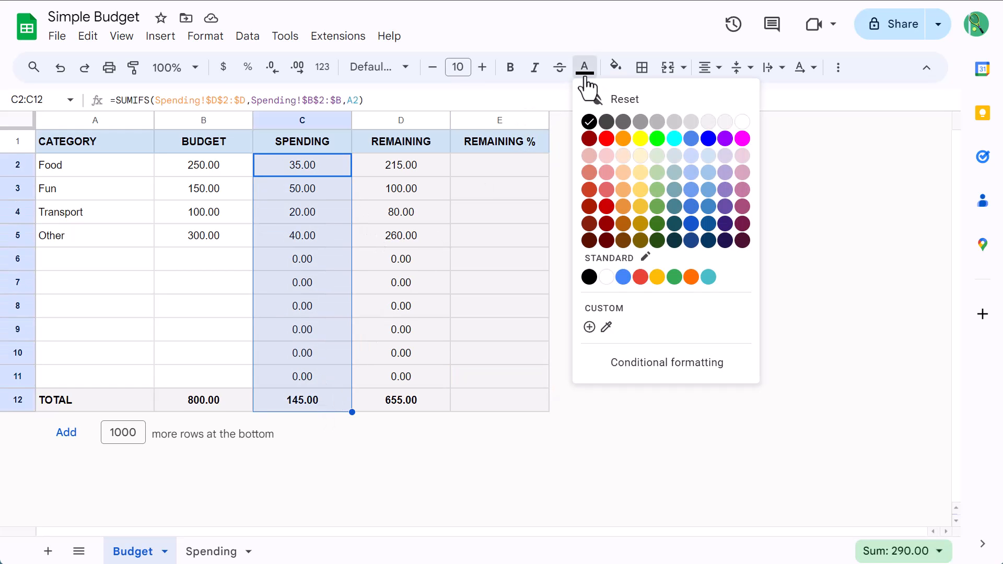
{"action": "left_click", "coordinate": [606, 208]}
Set the text color of the REMAINING values in D2:D12 to blue.
{"action": "left_click_drag", "start_coordinate": [431, 165], "coordinate": [426, 400]}
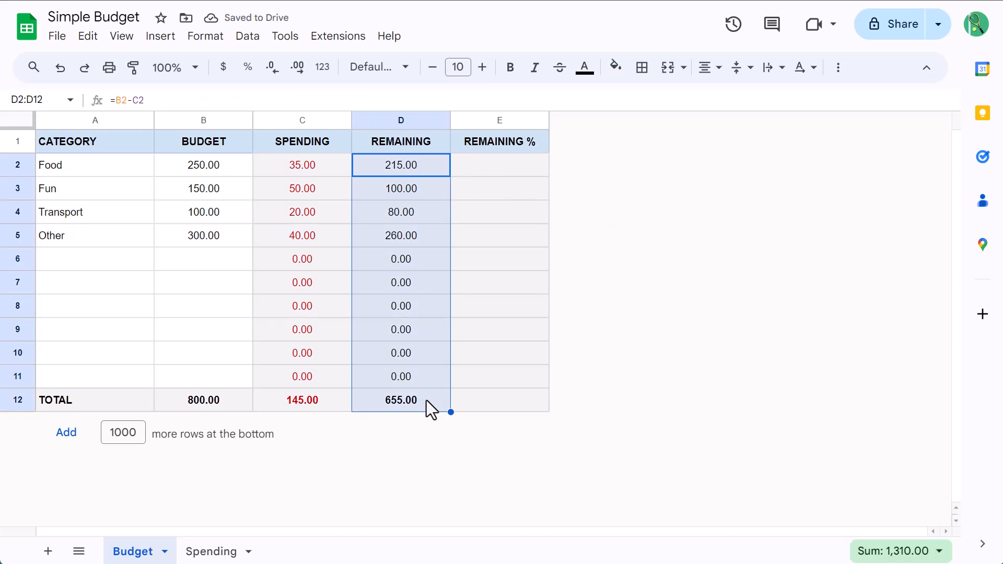
{"action": "left_click", "coordinate": [585, 67]}
{"action": "left_click", "coordinate": [694, 237]}
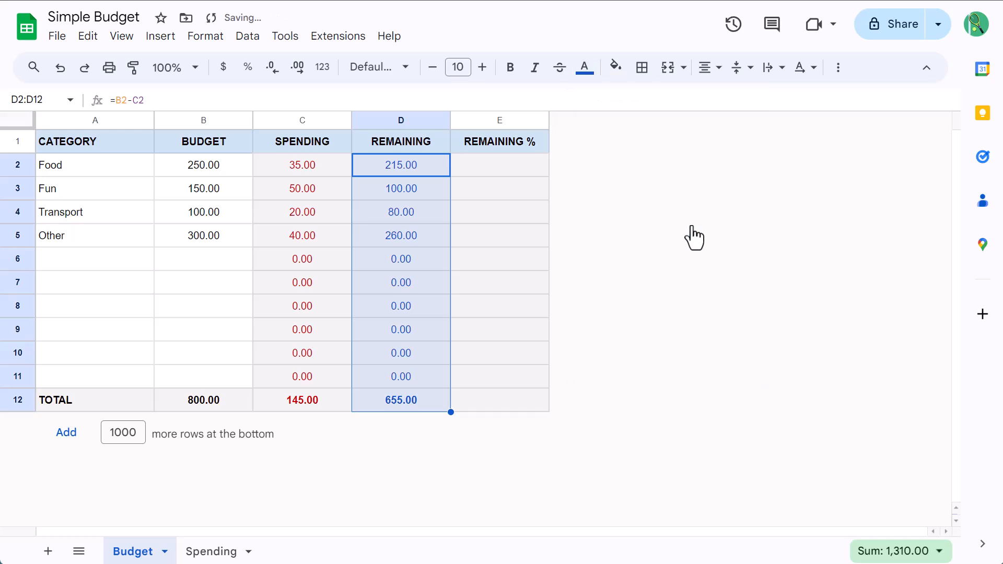
{"action": "left_click", "coordinate": [503, 219]}
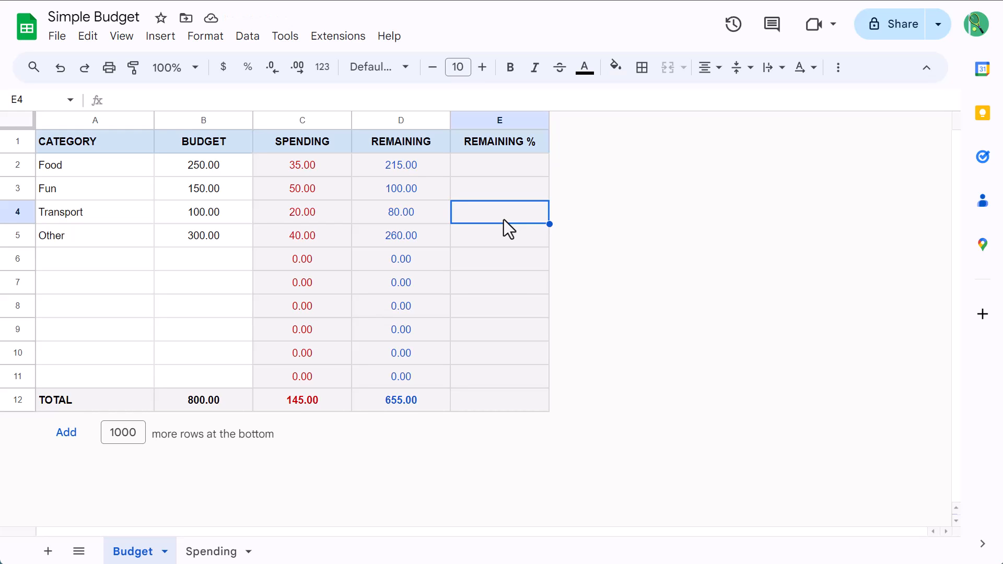
Start an IF formula in E2 that tests B2=0 and returns "-" when true.
{"action": "left_click", "coordinate": [509, 168]}
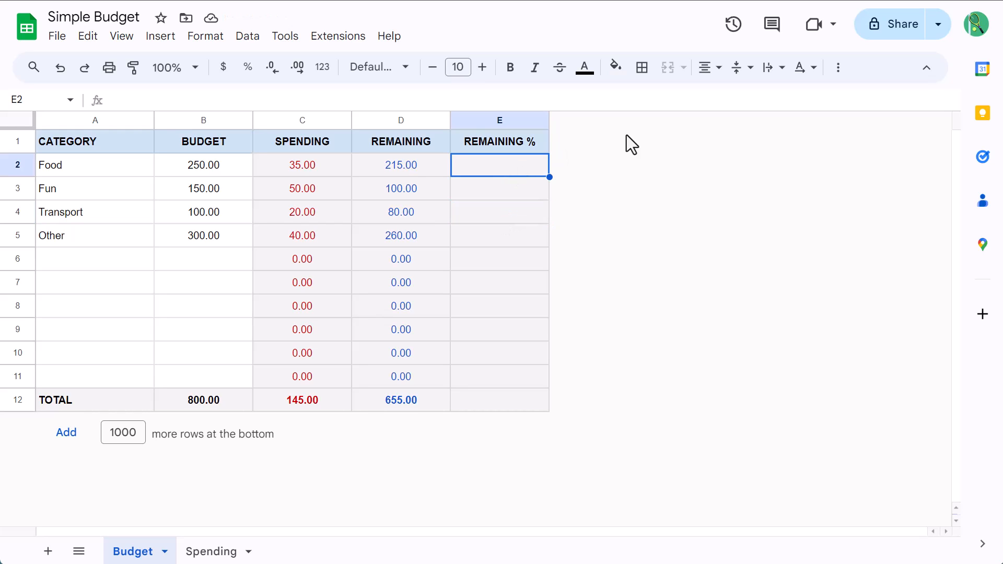
{"action": "left_click", "coordinate": [684, 104]}
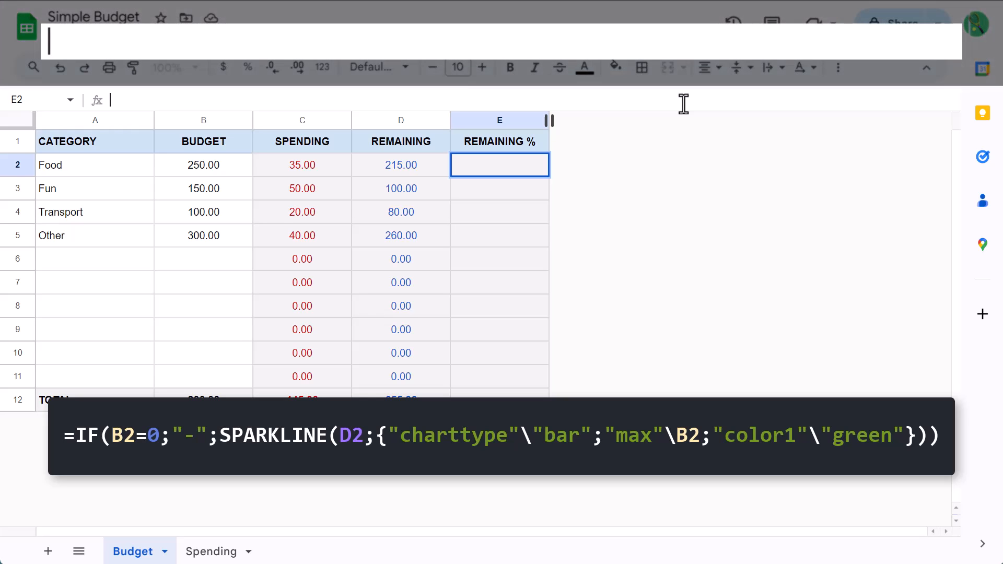
{"action": "type", "text": "=if"}
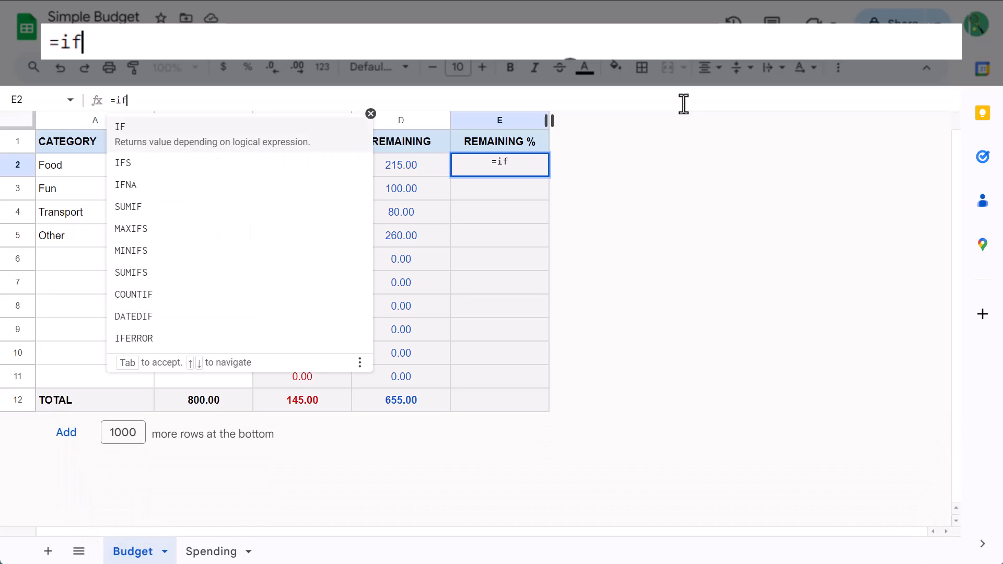
{"action": "key", "text": "Tab"}
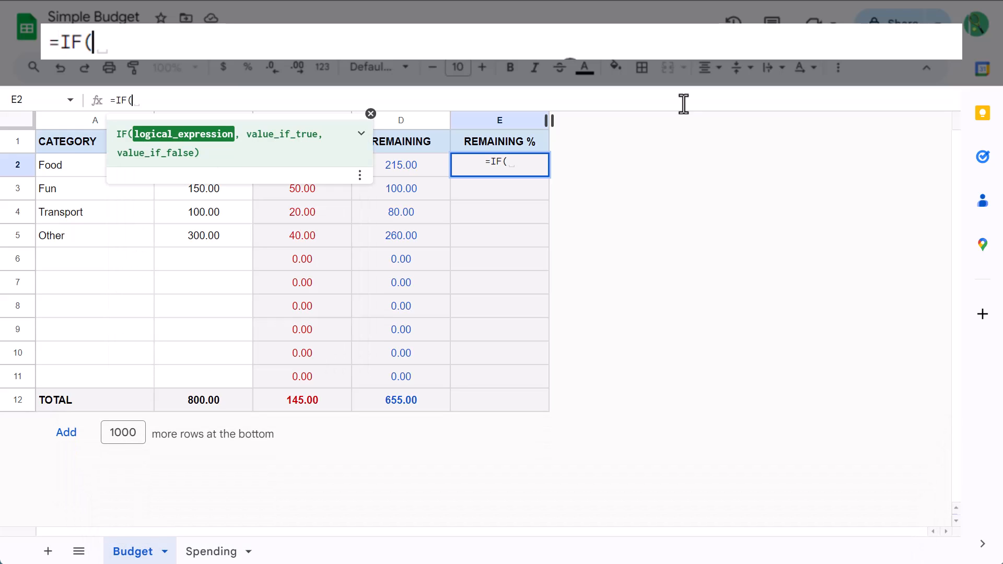
{"action": "type", "text": "B2"}
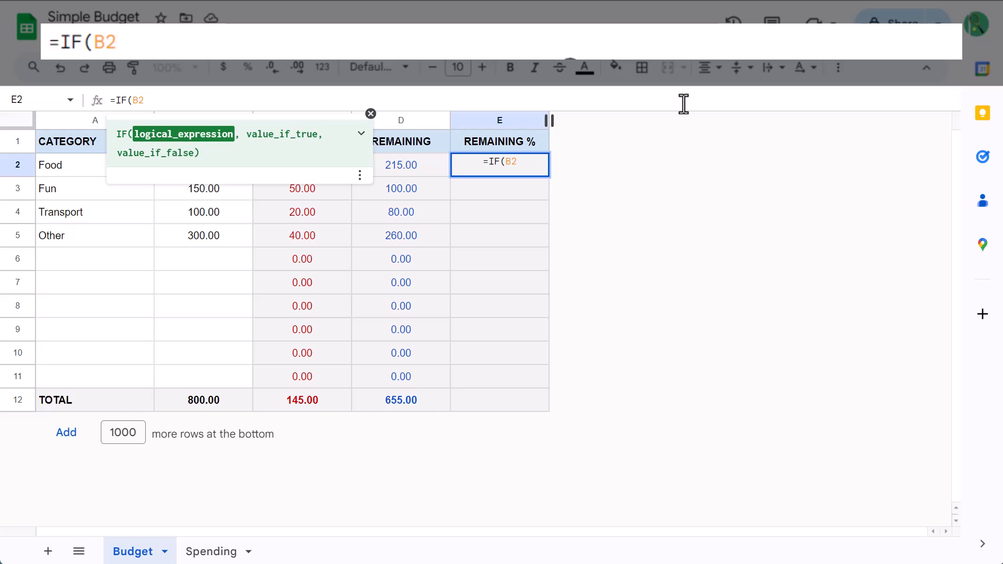
{"action": "type", "text": "=0,"}
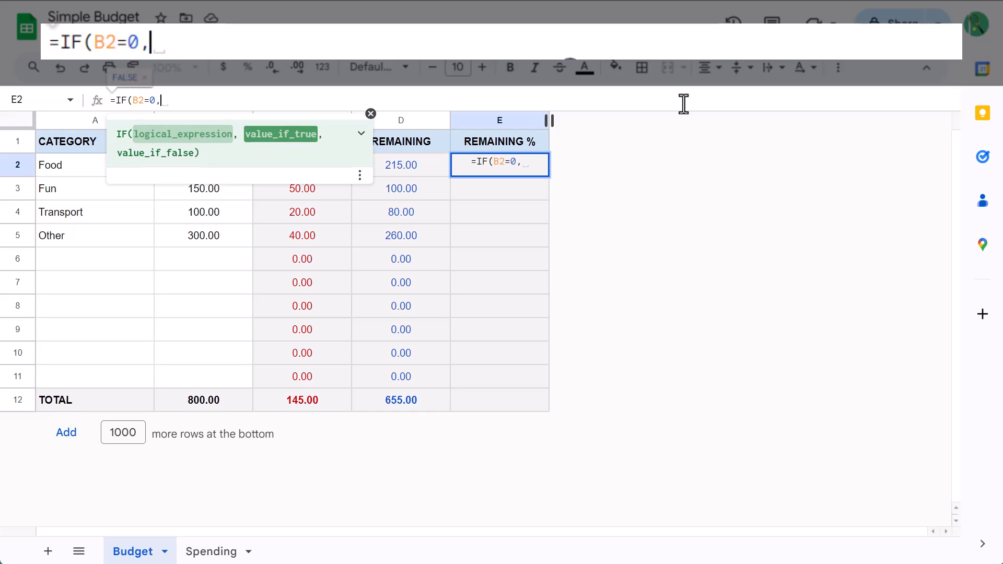
{"action": "type", "text": "\"-"}
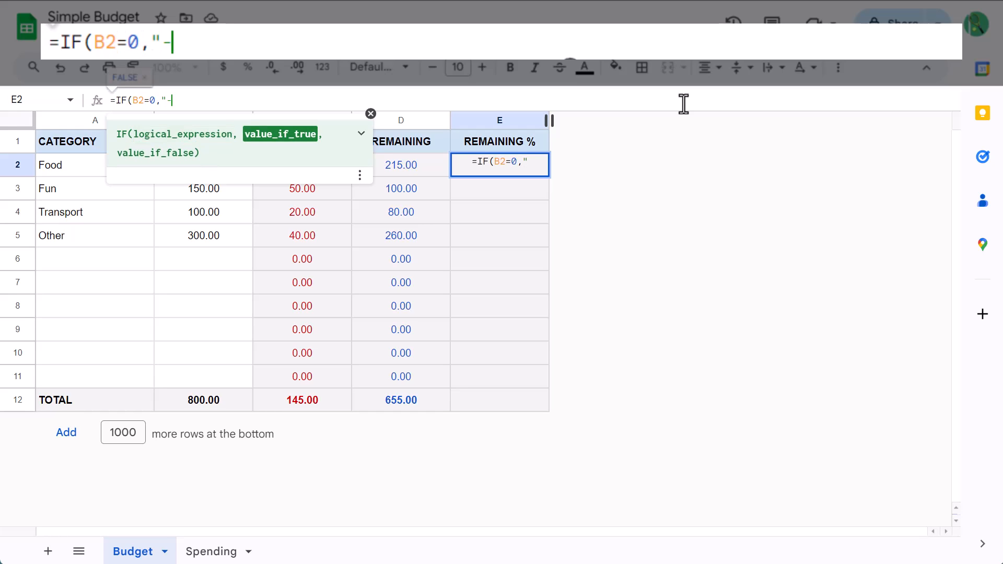
Add a SPARKLINE of D2 as the IF formula's false value, with the option "charttype","bar".
{"action": "type", "text": "\",sparkl"}
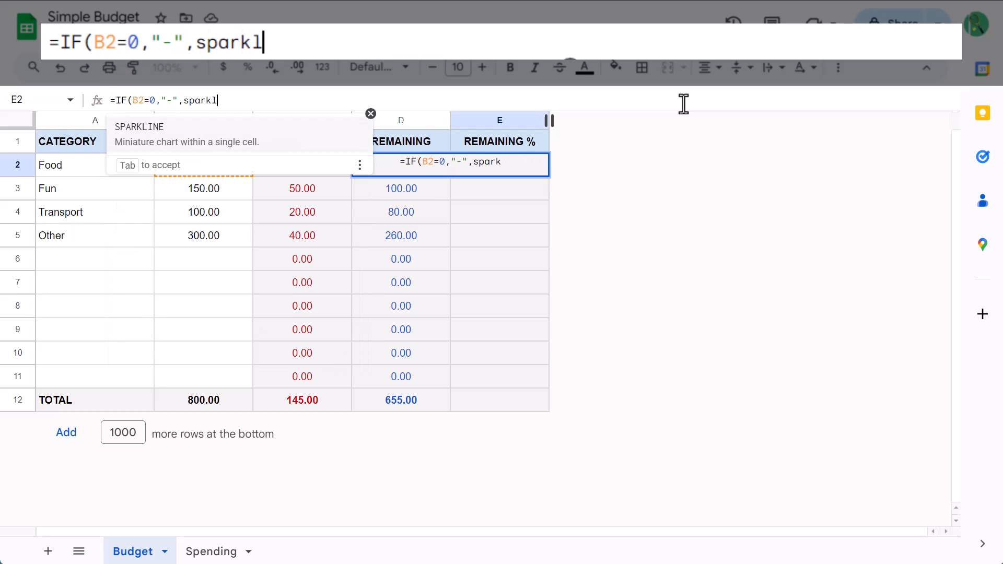
{"action": "key", "text": "Tab"}
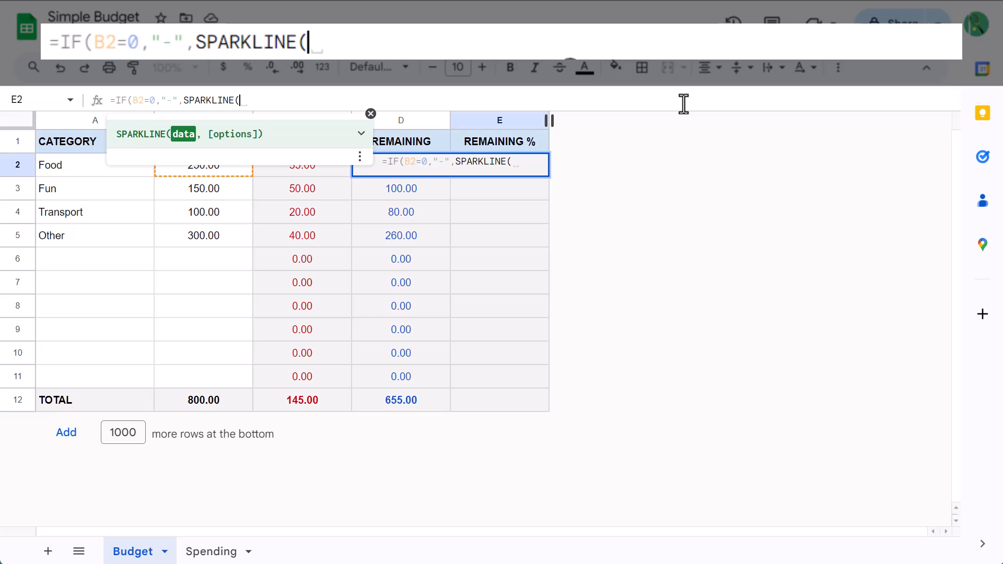
{"action": "type", "text": "D2, {"}
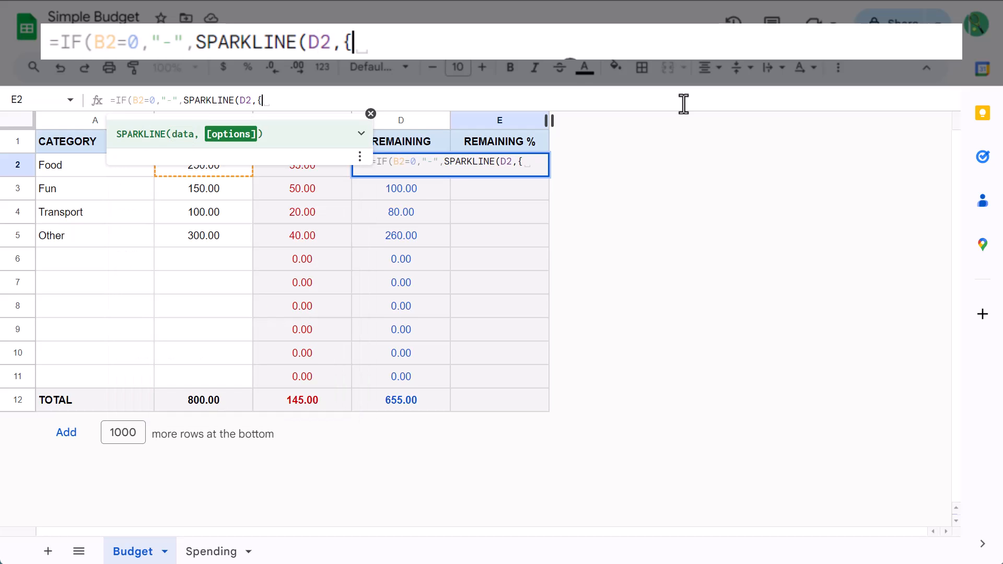
{"action": "type", "text": "\"charttype"}
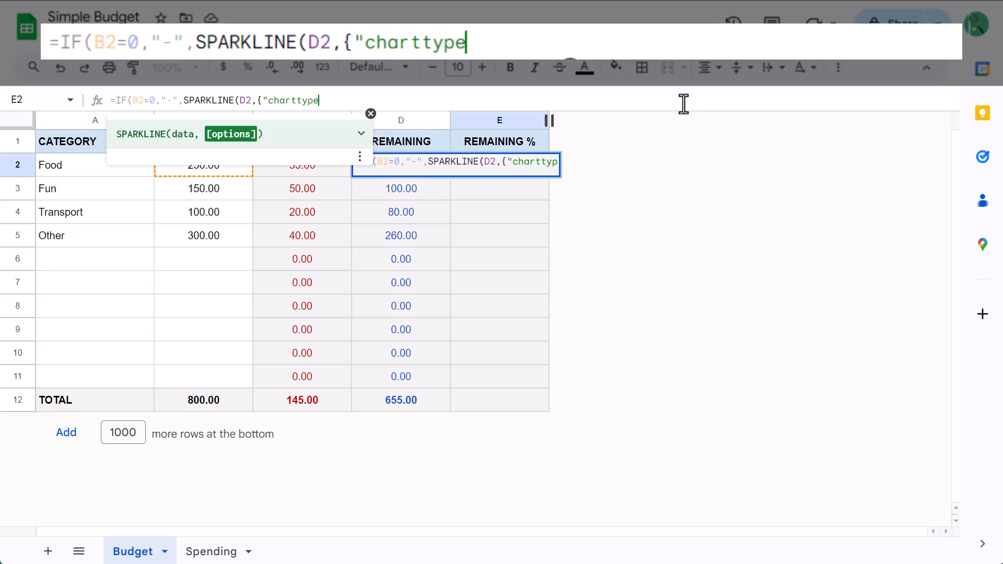
{"action": "type", "text": "\",\"bar\";"}
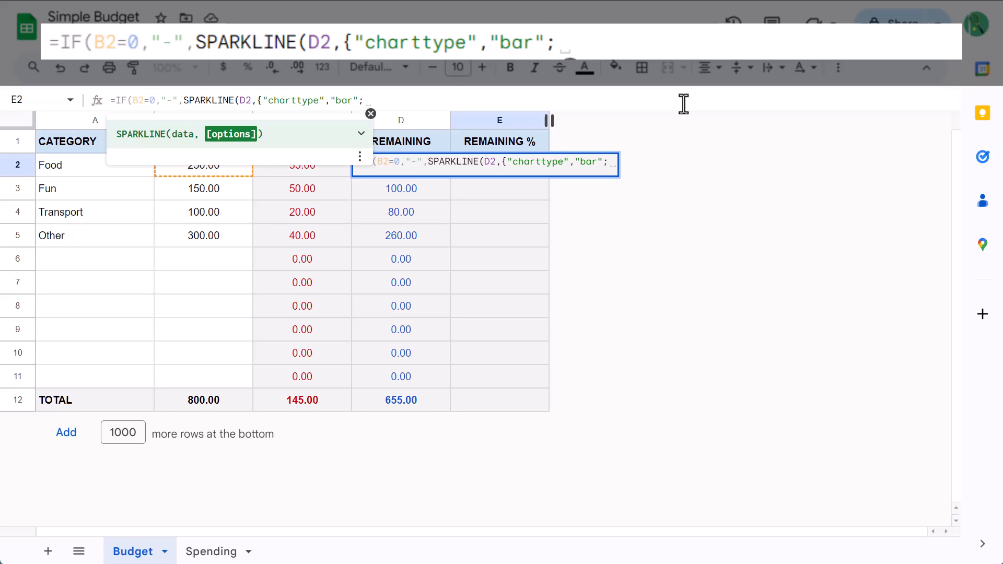
Complete the sparkline formula in E2 with the options "max",B2 and "color1","green".
{"action": "type", "text": "\"max\", "}
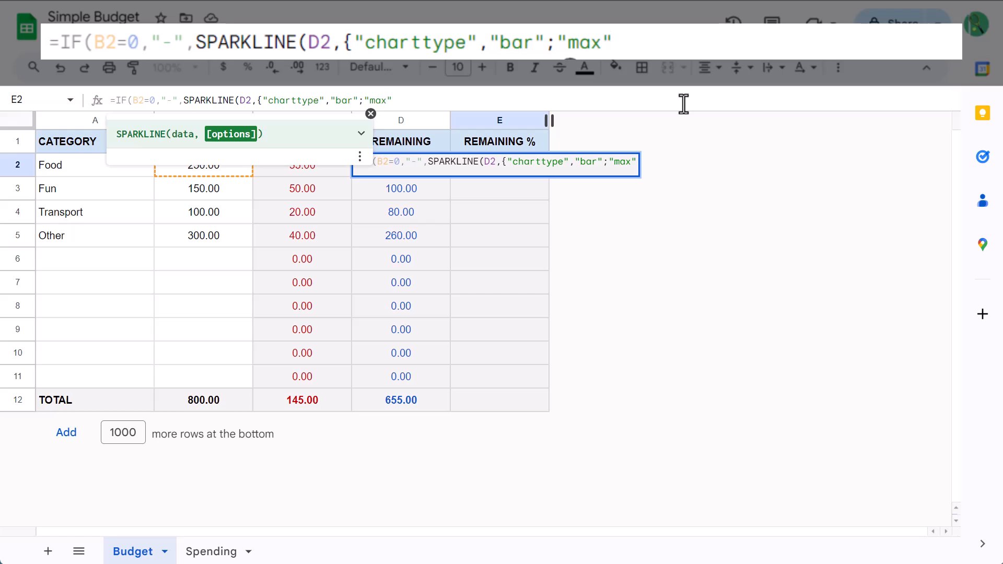
{"action": "type", "text": "B2"}
{"action": "type", "text": ";"}
{"action": "type", "text": "\"color"}
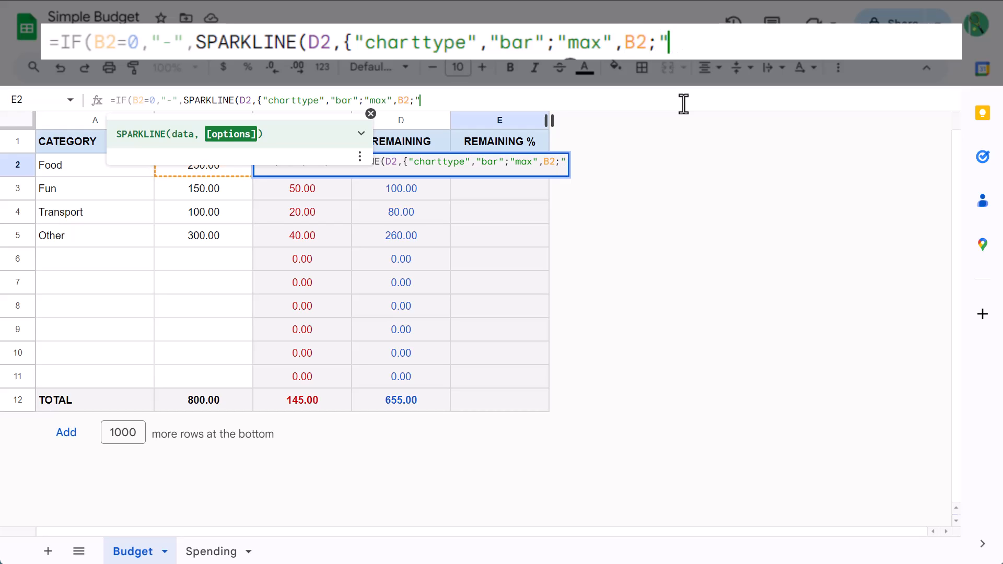
{"action": "type", "text": "1"}
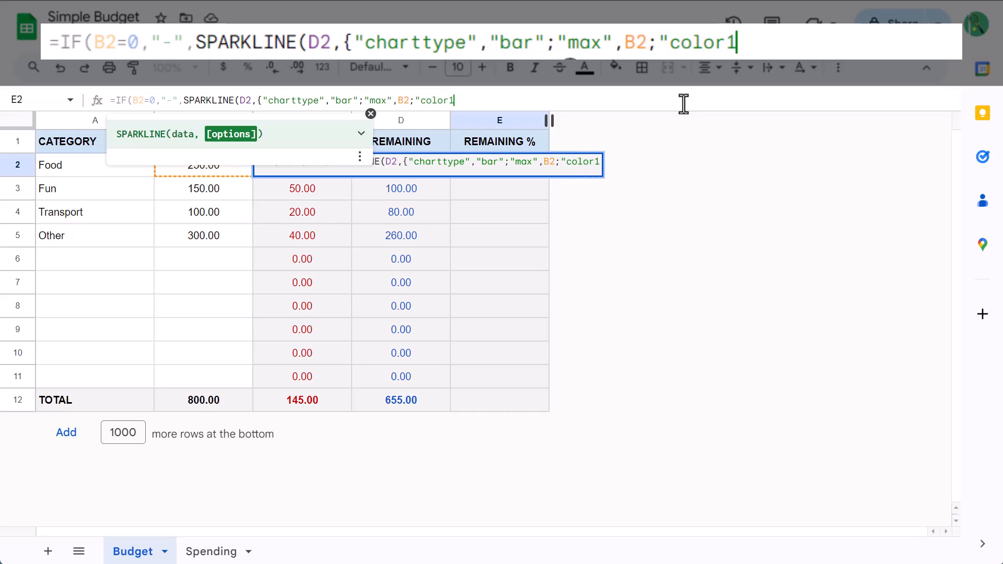
{"action": "type", "text": "\", "}
{"action": "type", "text": "\"gree"}
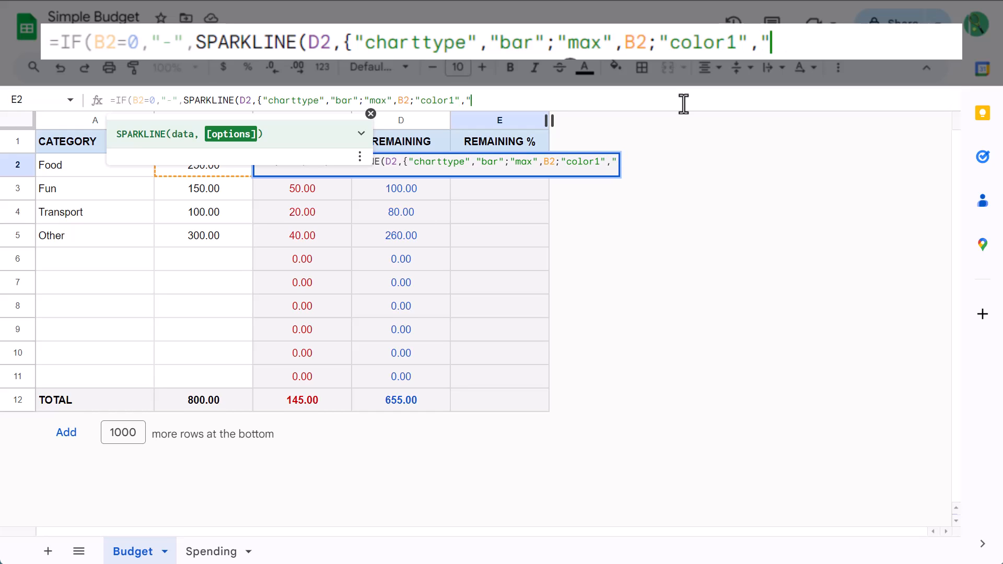
{"action": "type", "text": "n\""}
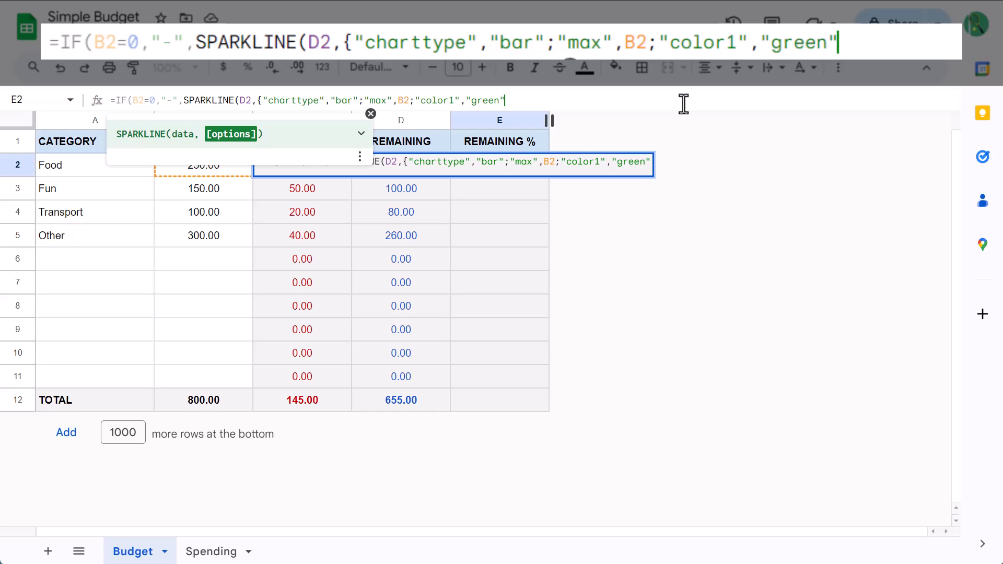
{"action": "type", "text": "})"}
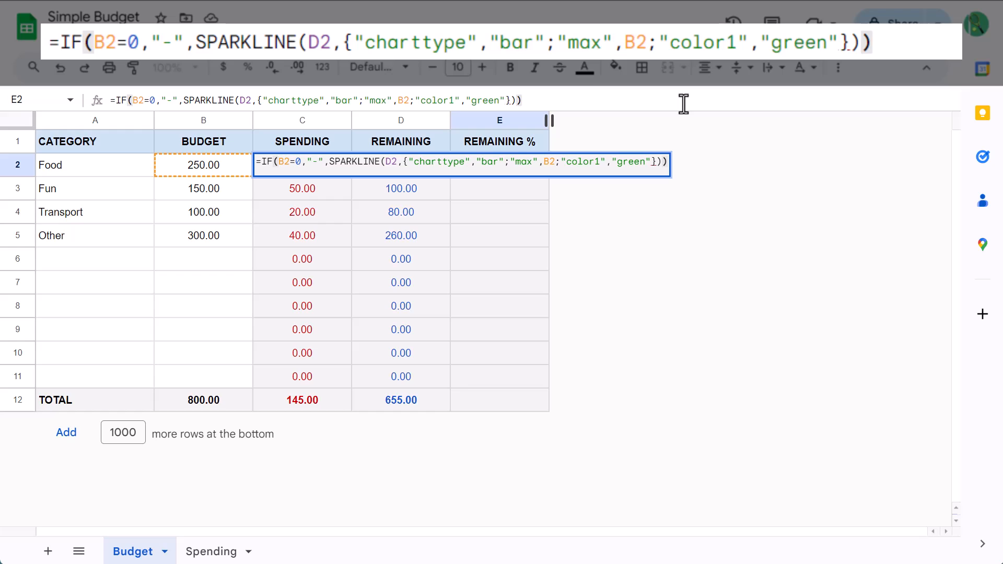
{"action": "key", "text": "Return"}
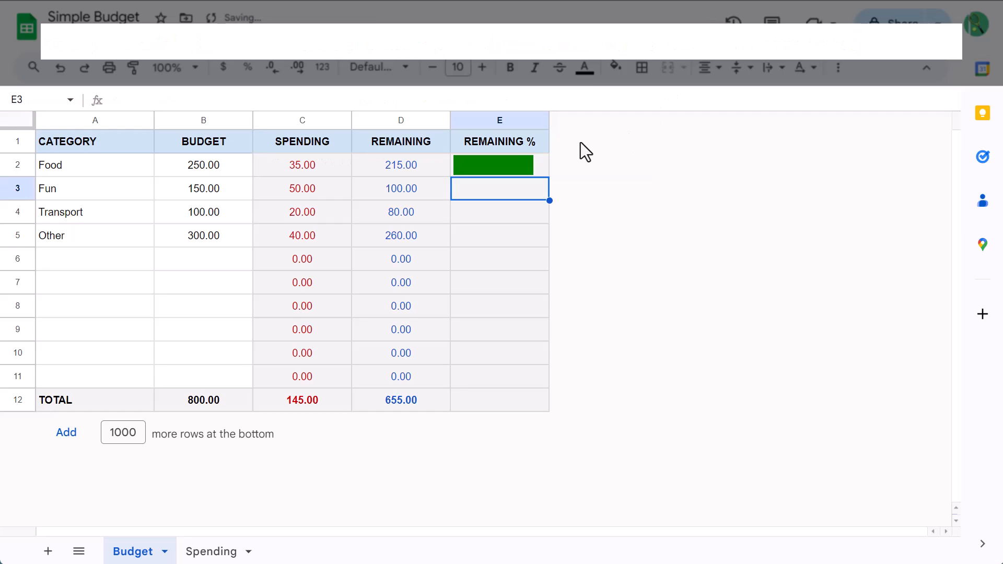
Fill the sparkline formula from E2 down through E12 in the REMAINING % column.
{"action": "left_click", "coordinate": [539, 161]}
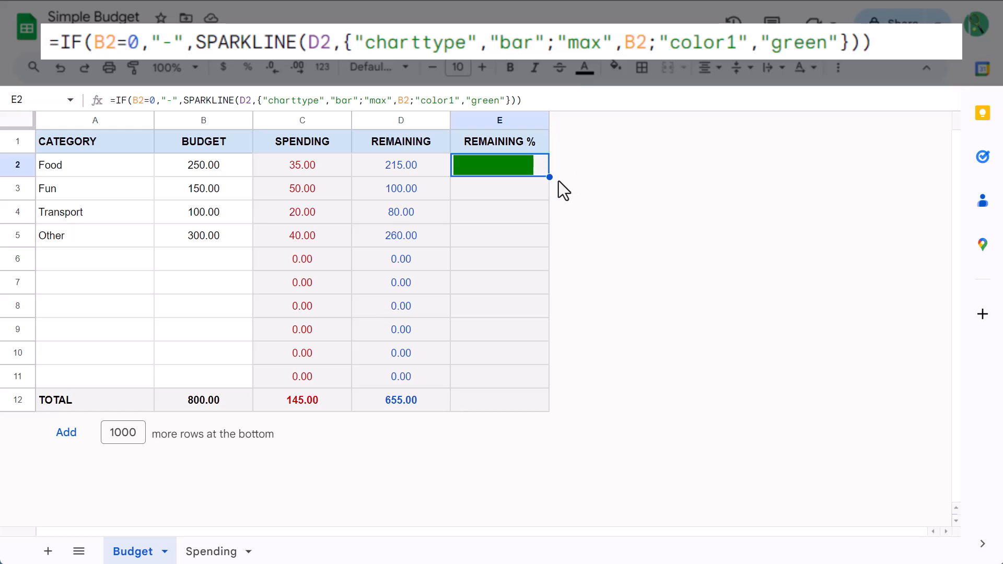
{"action": "left_click_drag", "start_coordinate": [550, 178], "coordinate": [550, 398]}
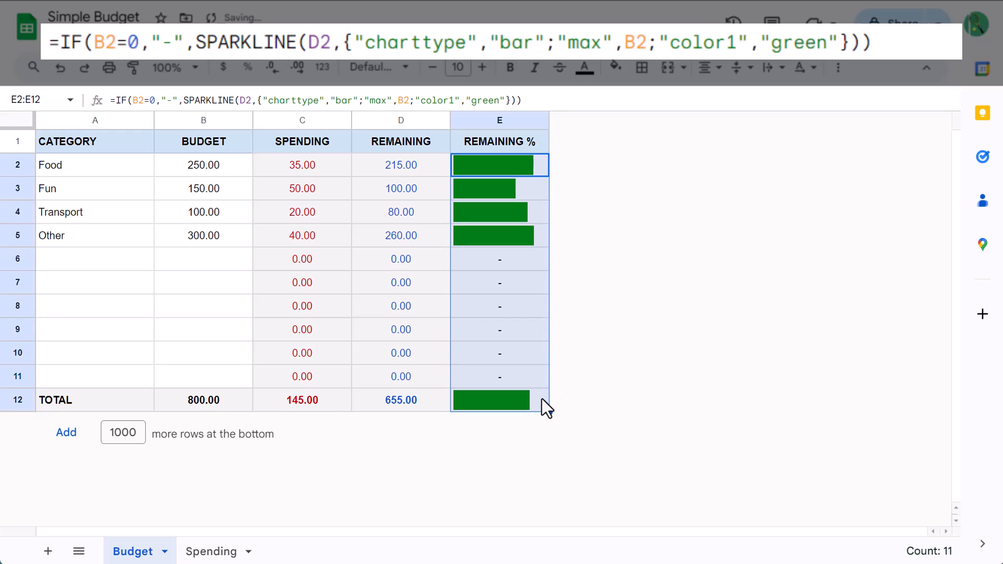
{"action": "left_click", "coordinate": [541, 399]}
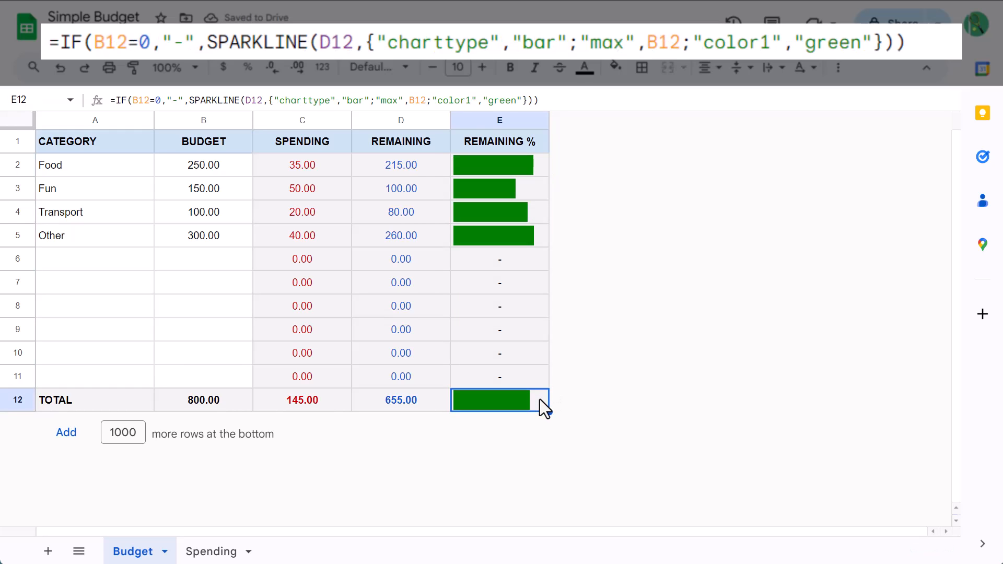
Change the sparkline's color1 option in the TOTAL row's REMAINING % cell, E12, to "darkgreen".
{"action": "left_click", "coordinate": [489, 100]}
{"action": "type", "text": "dark"}
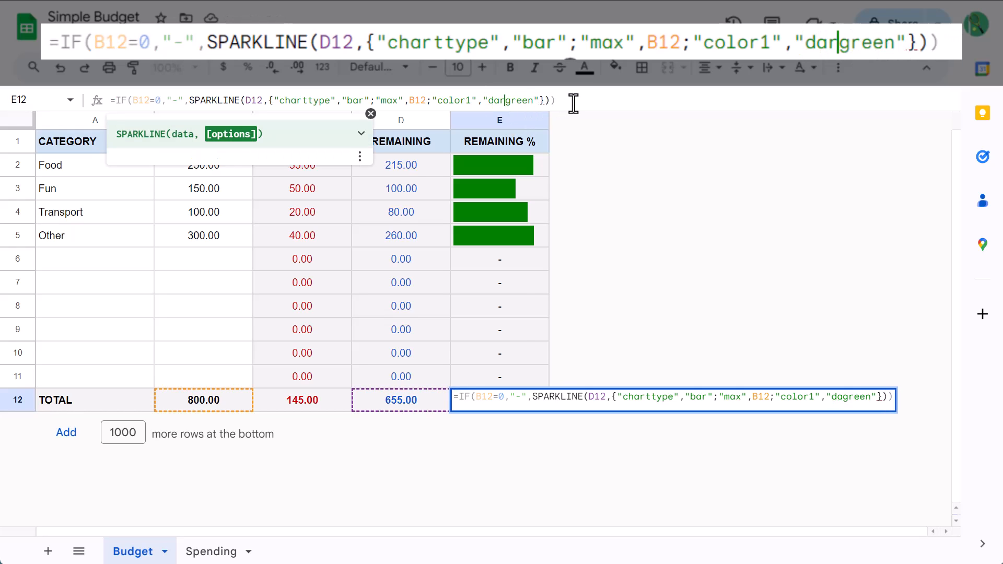
{"action": "left_click", "coordinate": [579, 105]}
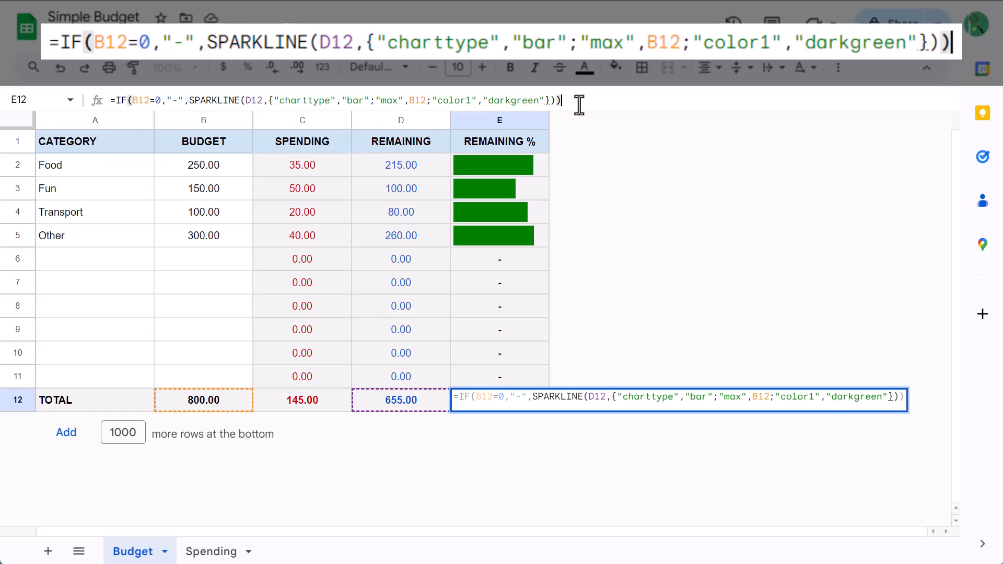
{"action": "key", "text": "Return"}
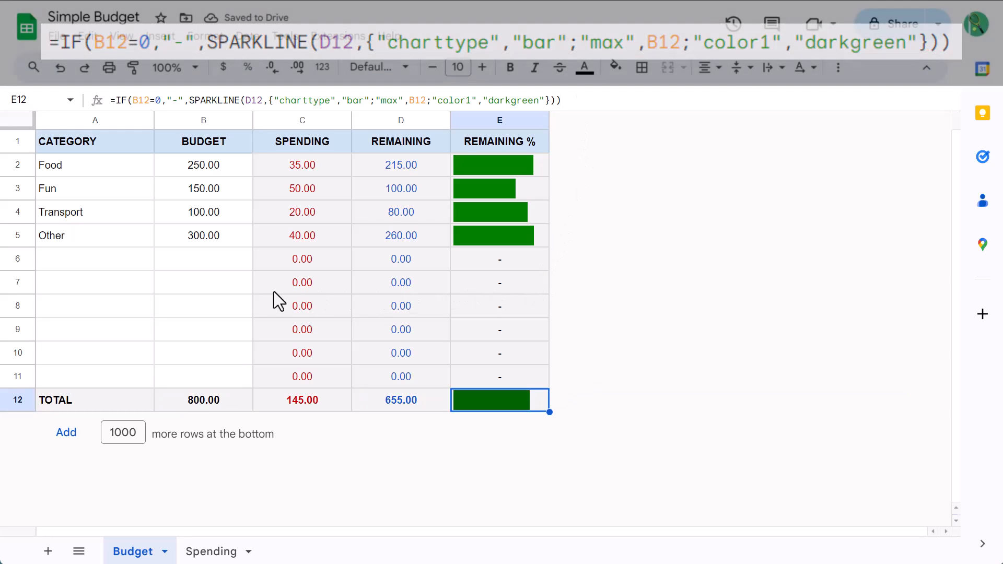
{"action": "left_click", "coordinate": [181, 286]}
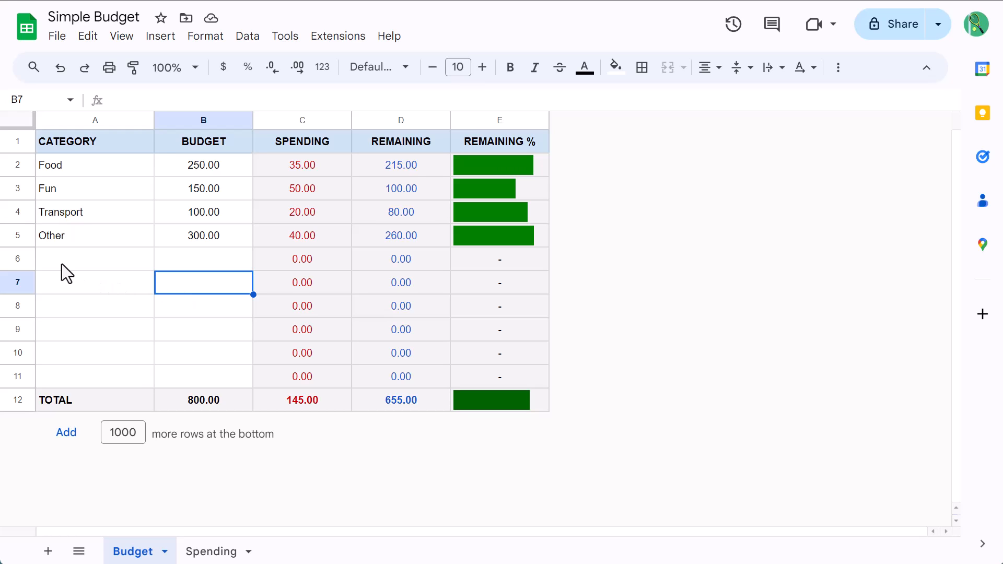
Insert three rows below rows 5–7 on the Budget sheet.
{"action": "left_click_drag", "start_coordinate": [22, 237], "coordinate": [22, 279]}
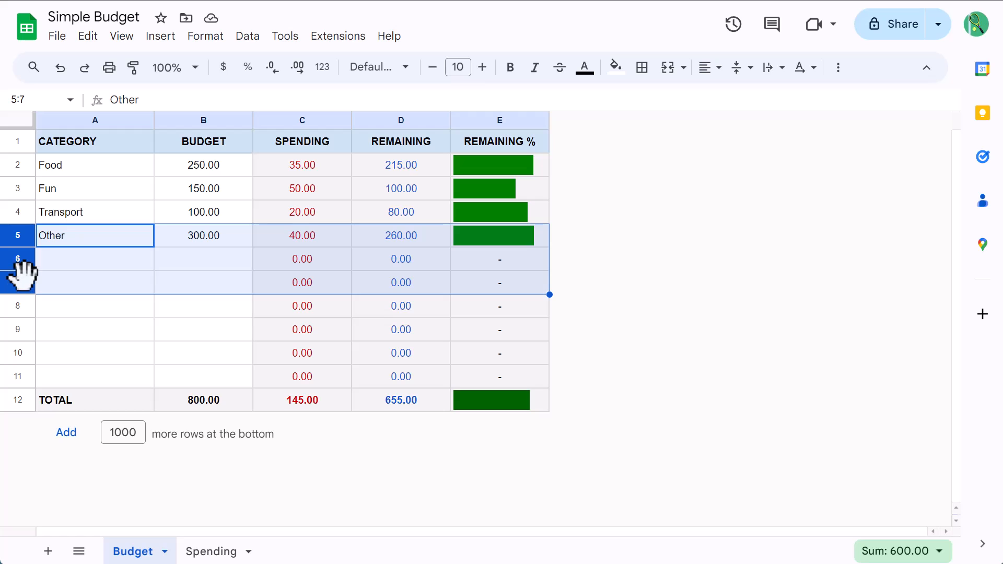
{"action": "right_click", "coordinate": [18, 250]}
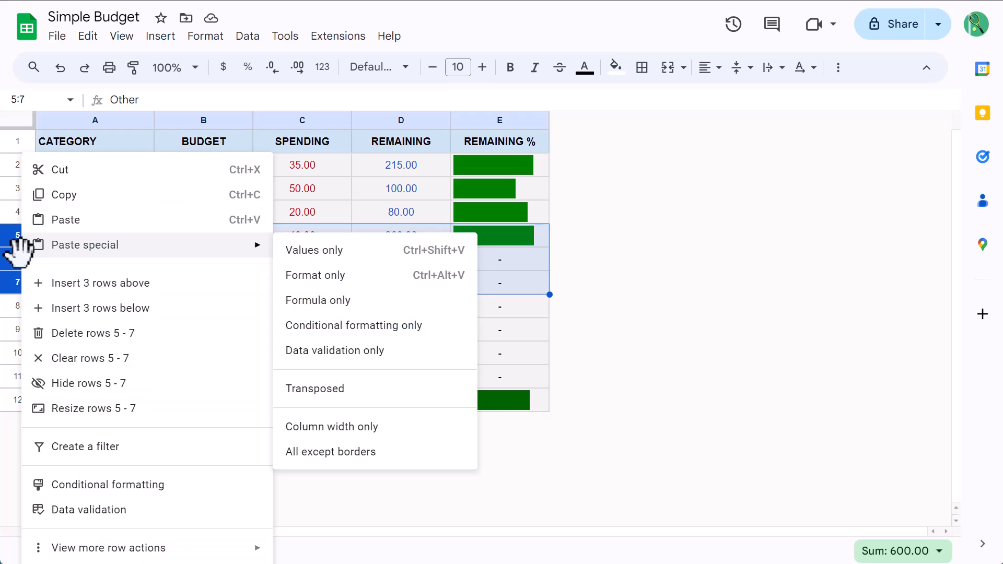
{"action": "left_click", "coordinate": [87, 309]}
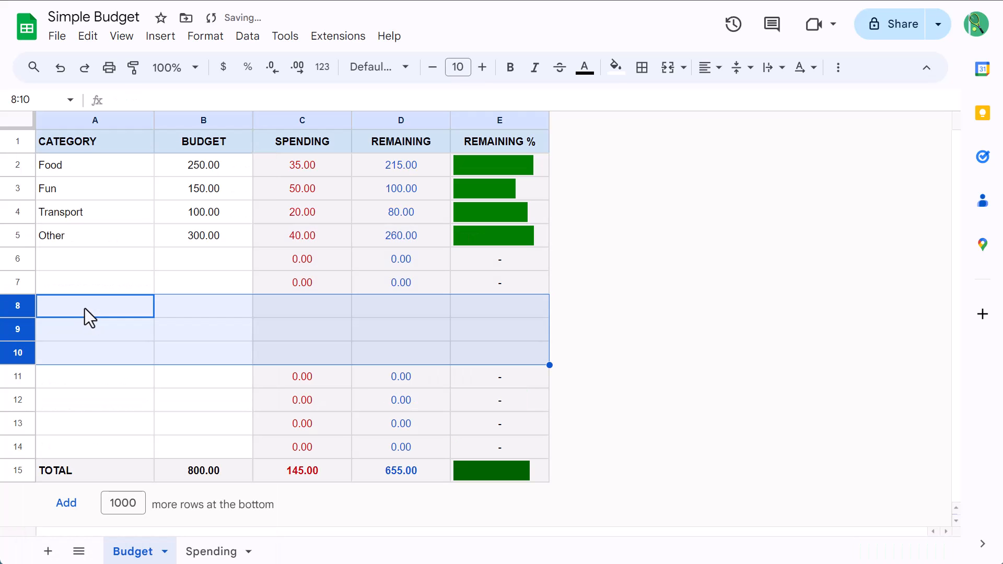
{"action": "left_click", "coordinate": [88, 312]}
Fill the SPENDING, REMAINING and REMAINING % formulas from C7:E7 down through row 10.
{"action": "left_click_drag", "start_coordinate": [296, 287], "coordinate": [476, 285]}
{"action": "left_click_drag", "start_coordinate": [550, 294], "coordinate": [546, 352]}
{"action": "left_click", "coordinate": [217, 306]}
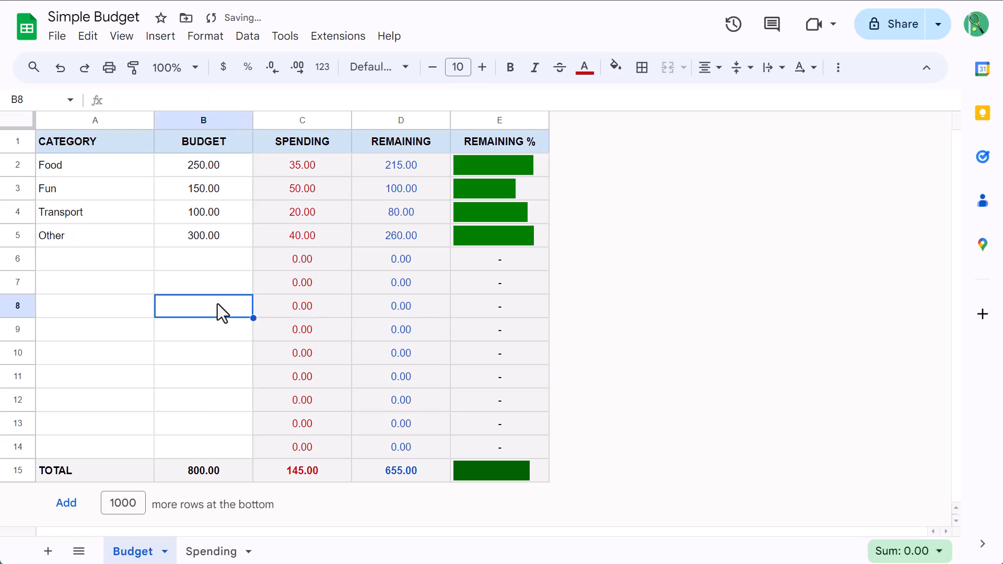
Add 4 more rows at the bottom of the Spending sheet and return to the Budget sheet.
{"action": "left_click", "coordinate": [230, 553]}
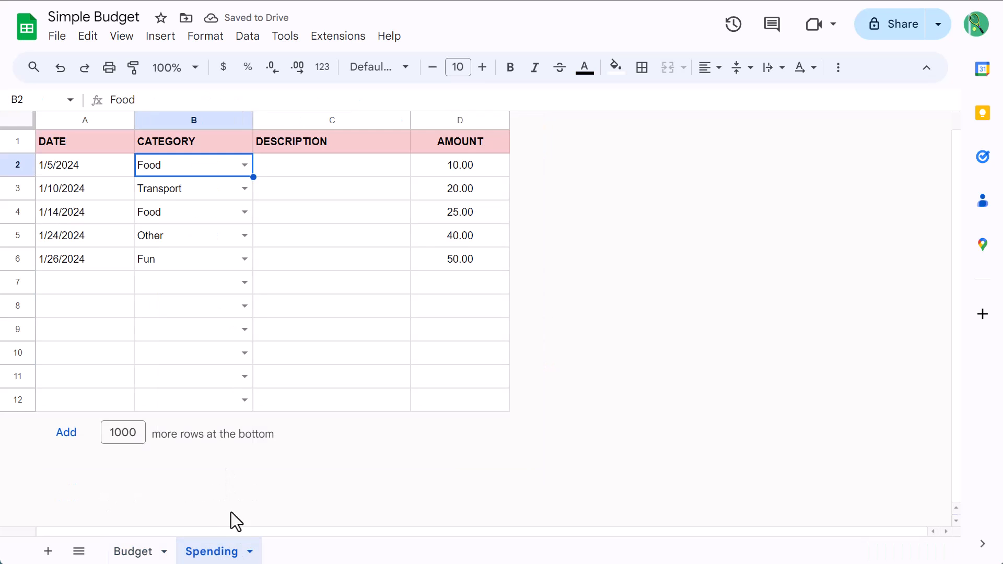
{"action": "double_click", "coordinate": [129, 432]}
{"action": "type", "text": "4"}
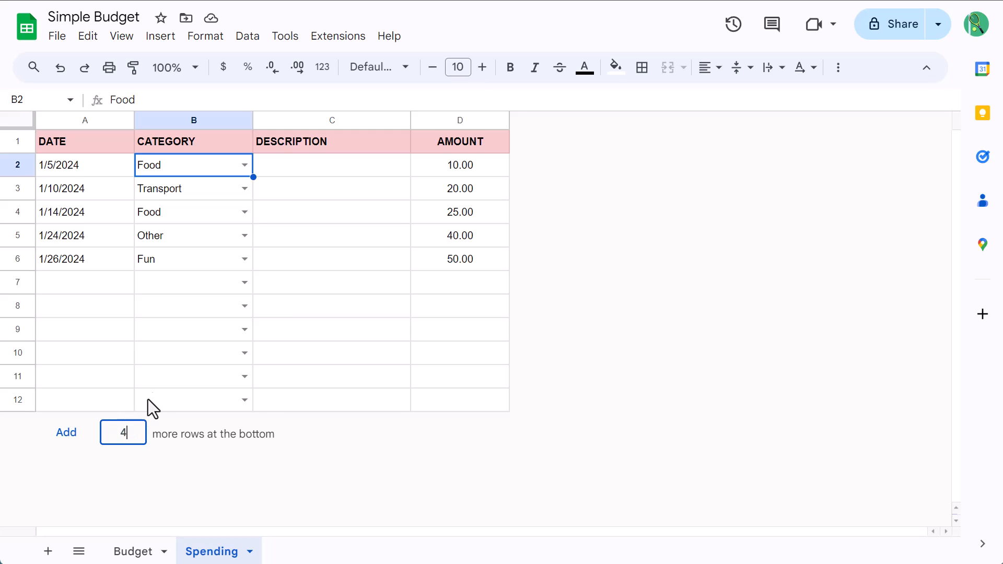
{"action": "left_click", "coordinate": [150, 394]}
{"action": "left_click", "coordinate": [73, 434]}
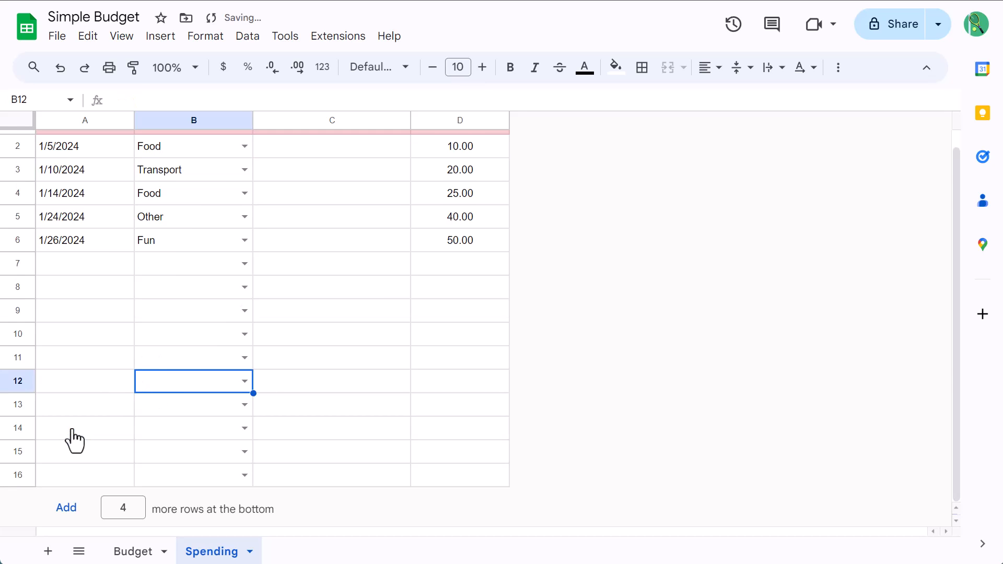
{"action": "left_click", "coordinate": [104, 382]}
{"action": "scroll", "coordinate": [101, 376], "scroll_direction": "up", "scroll_amount": 1}
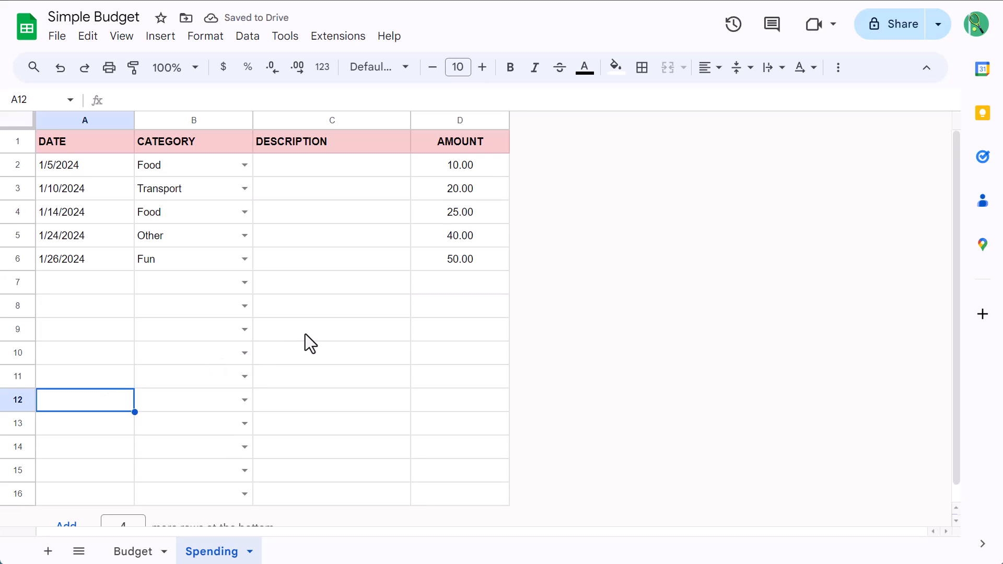
{"action": "left_click", "coordinate": [138, 550]}
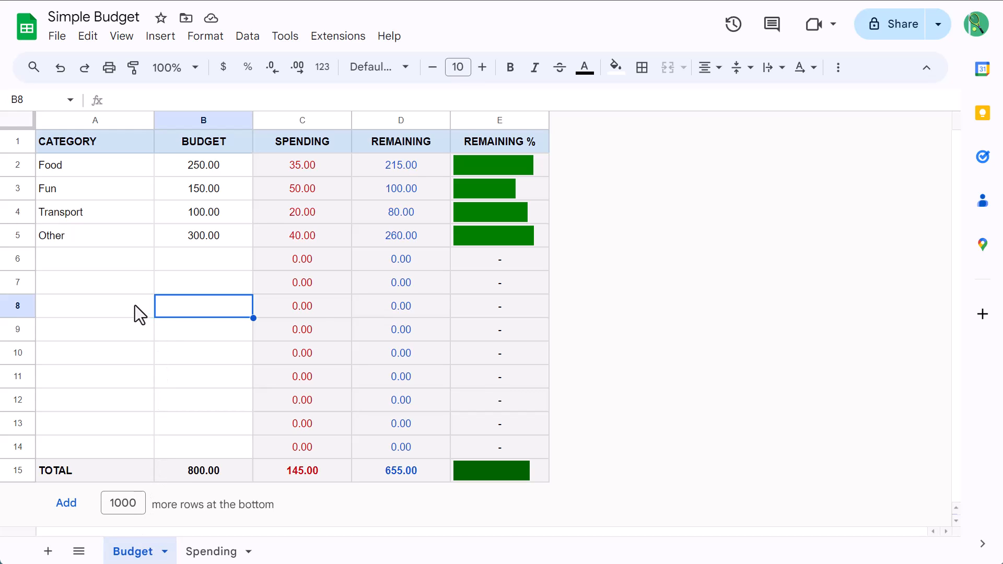